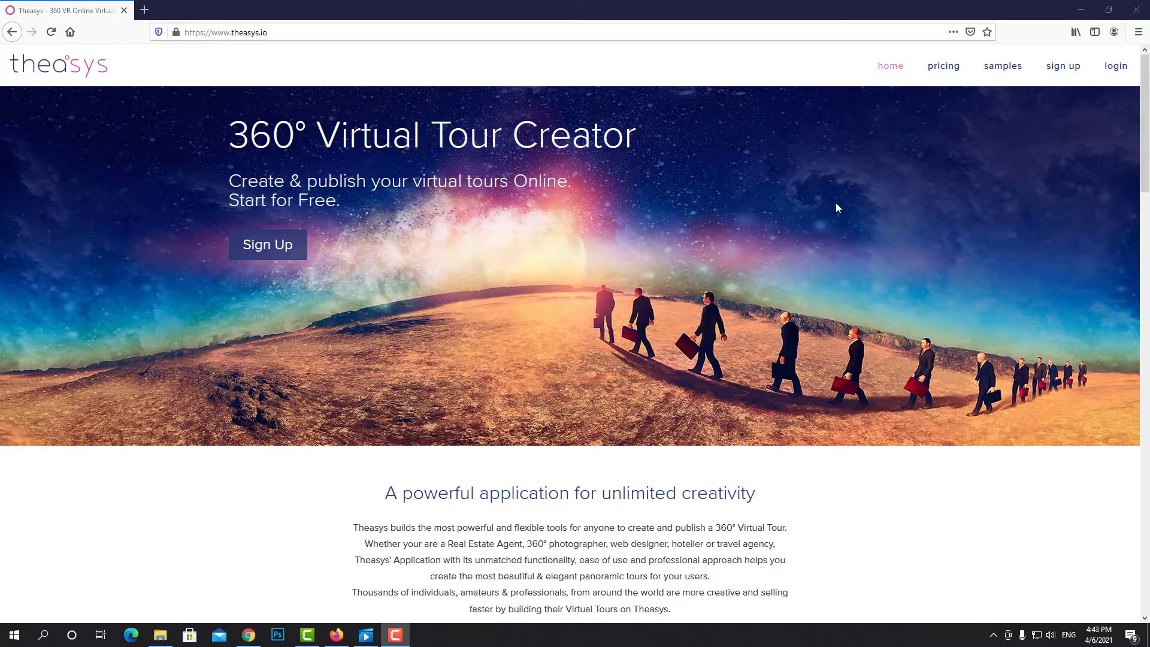
Sign in to Theasys with the account e-mail and password
{"action": "left_click", "coordinate": [1114, 65]}
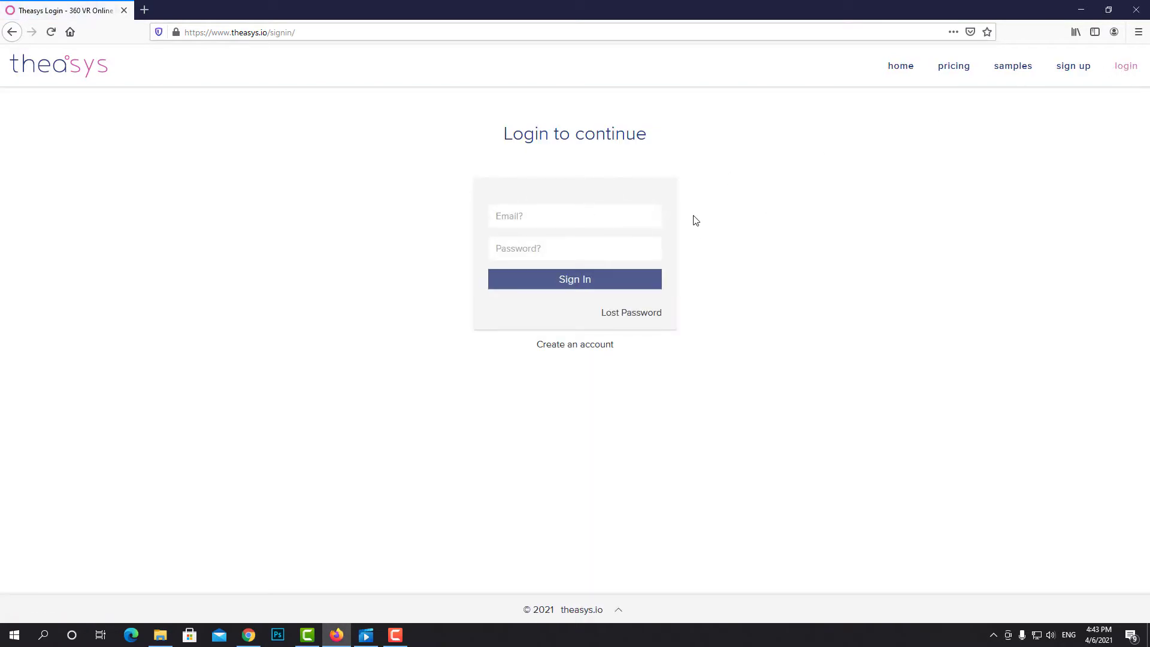
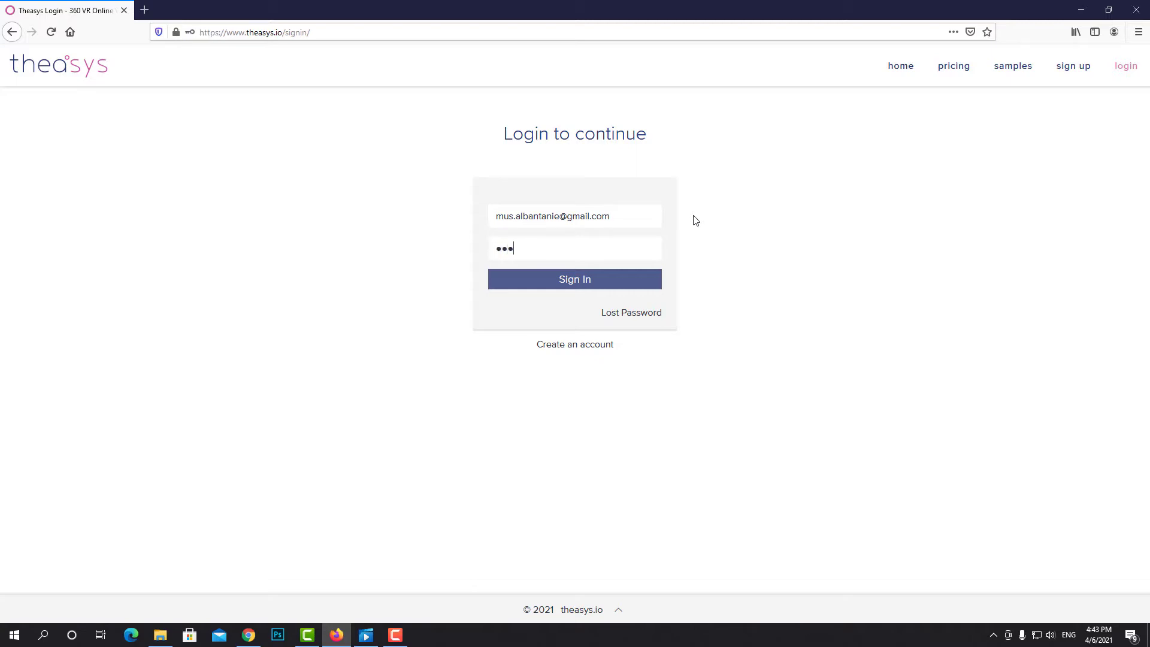
{"action": "key", "text": "Return"}
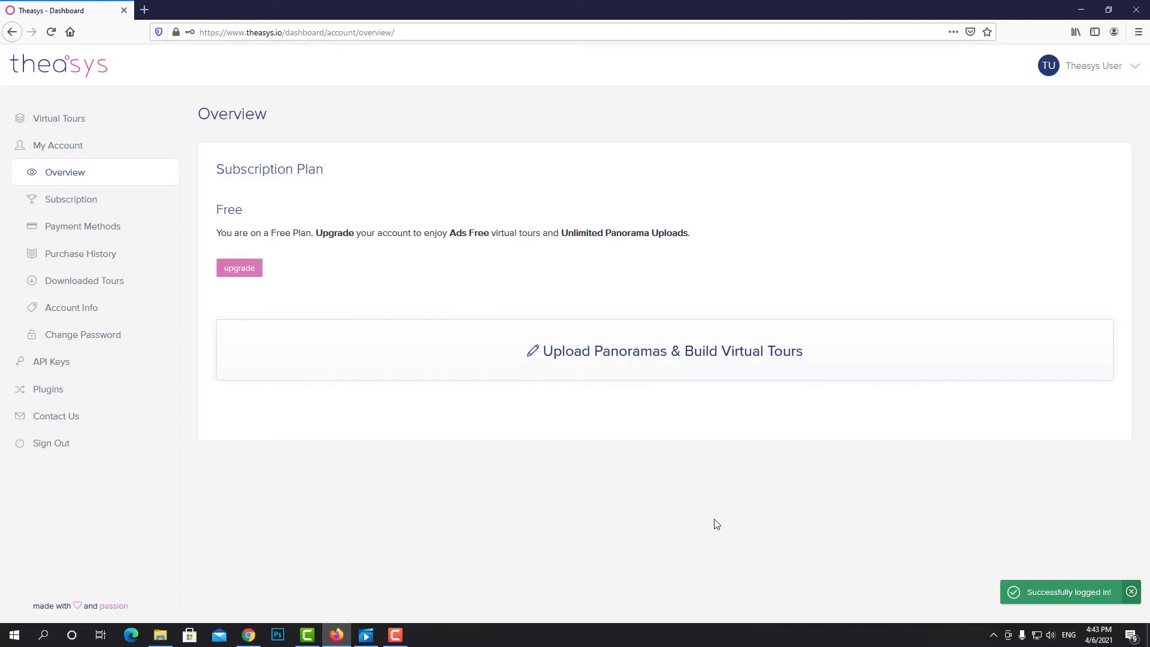
From the Virtual Tours list, add a new tour titled 'VirtualReality'
{"action": "left_click", "coordinate": [696, 358]}
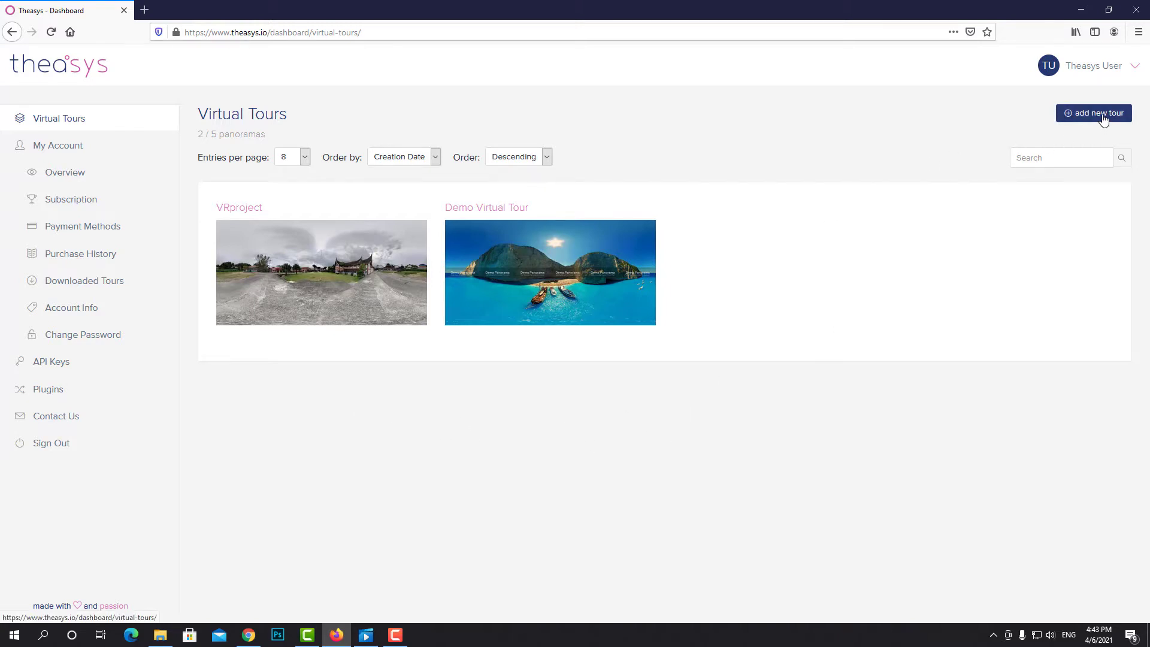
{"action": "left_click", "coordinate": [1104, 119]}
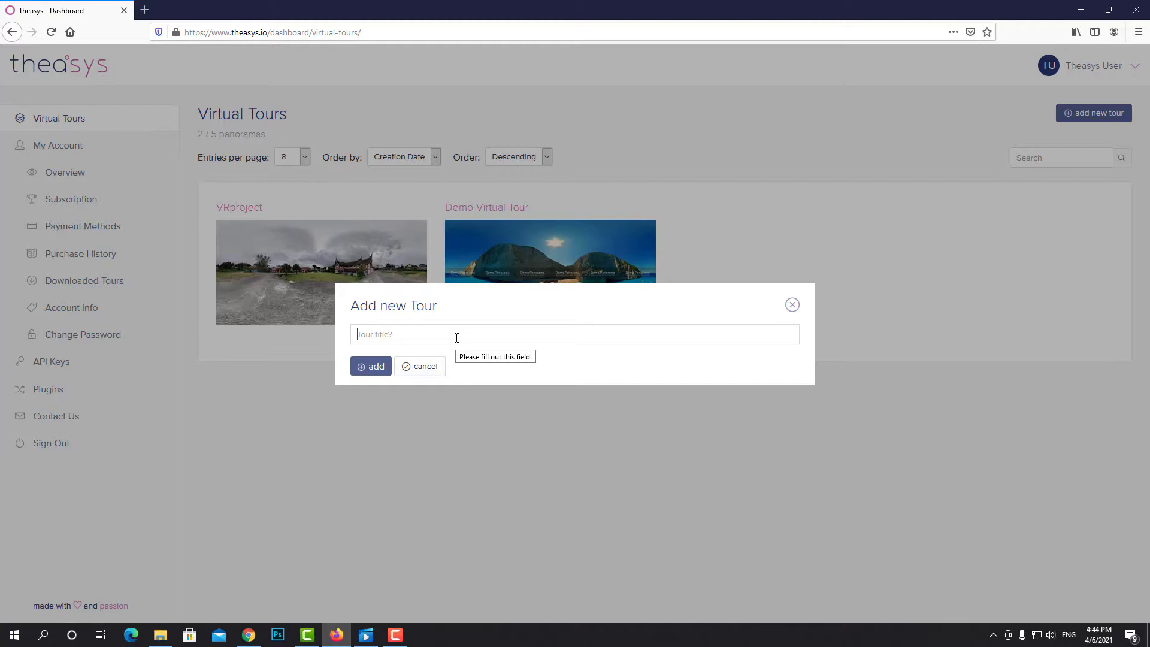
{"action": "type", "text": "VirtualReality"}
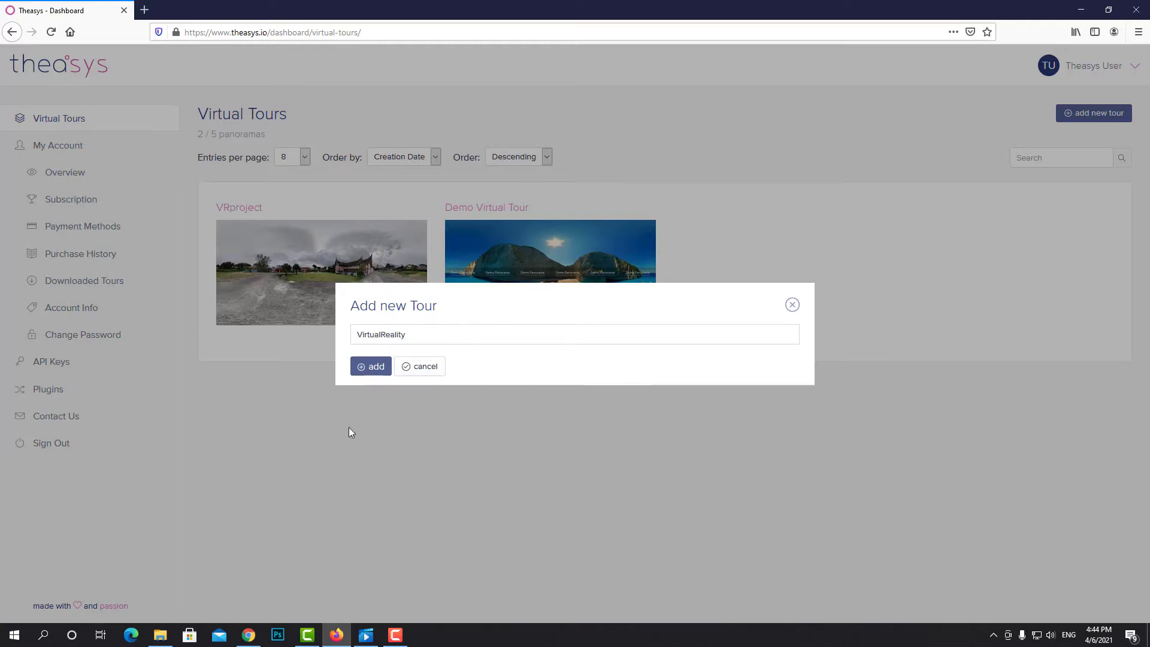
{"action": "left_click", "coordinate": [370, 366]}
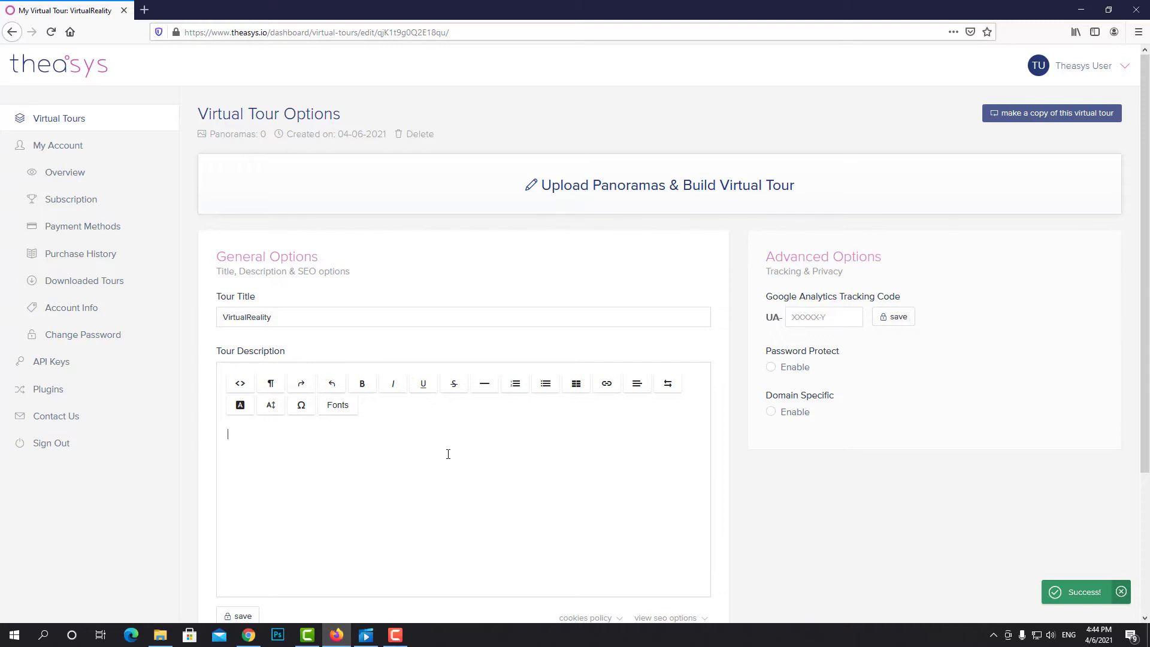
Describe the tour as 'Virtual Reality Tour 360' and open the VR tour editor
{"action": "type", "text": "Virtual Reality Tour 360"}
{"action": "left_click", "coordinate": [627, 189]}
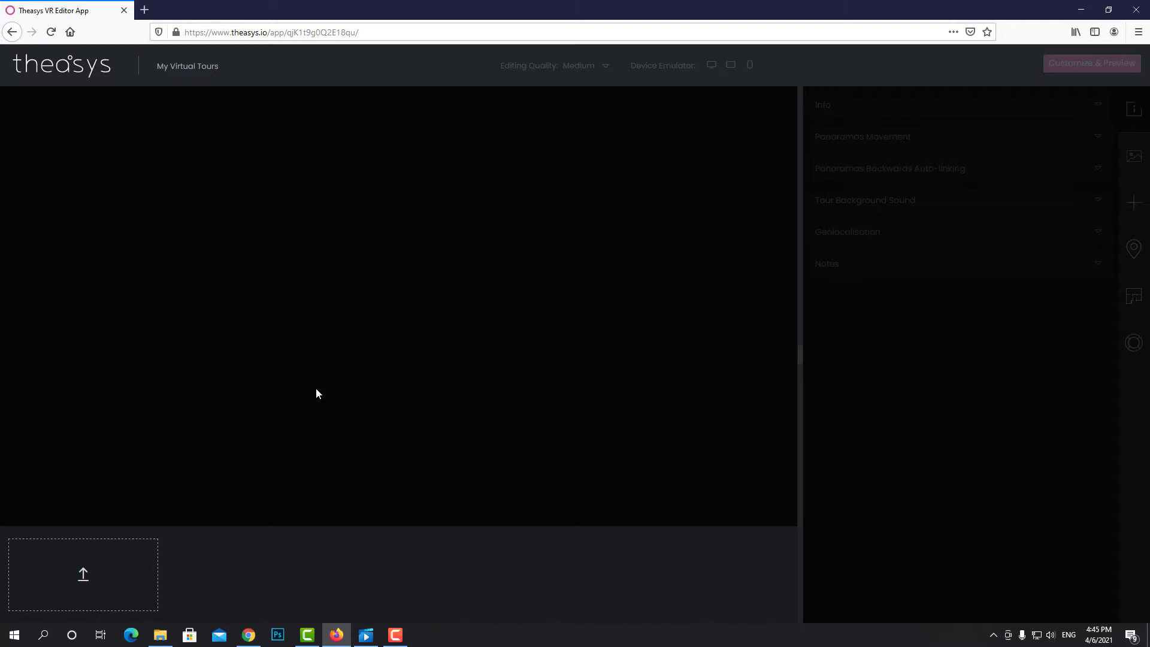
Upload PANO_20210404_161351_0.jpg as the first panorama and turn the view toward the traditional house
{"action": "left_click", "coordinate": [84, 578]}
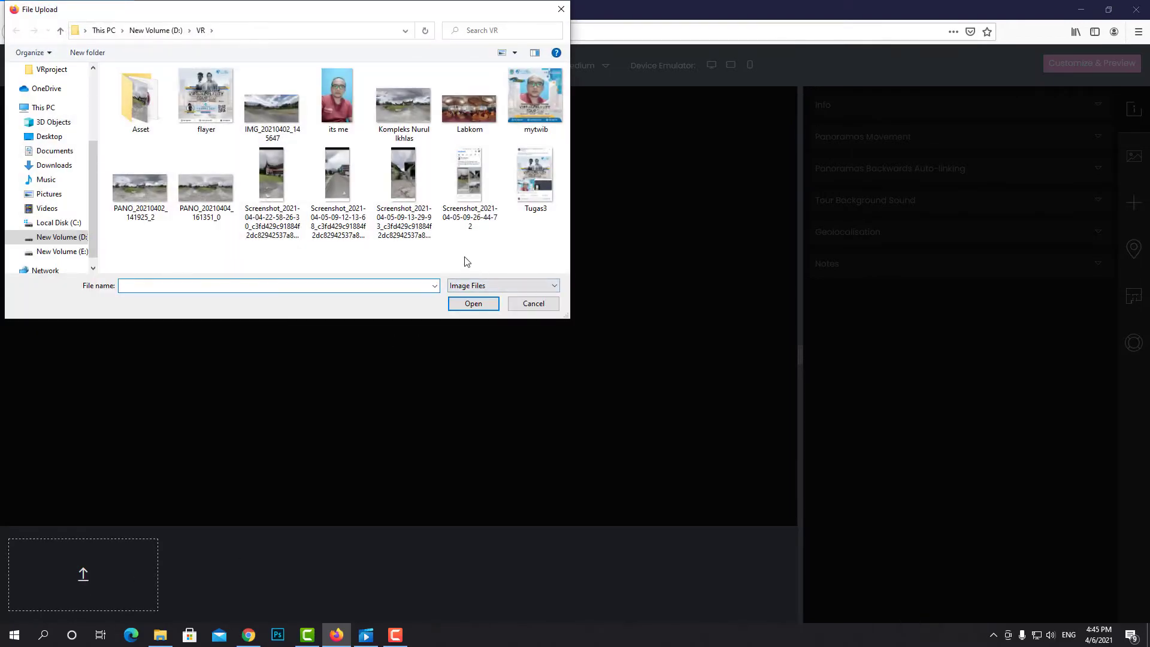
{"action": "left_click", "coordinate": [203, 212]}
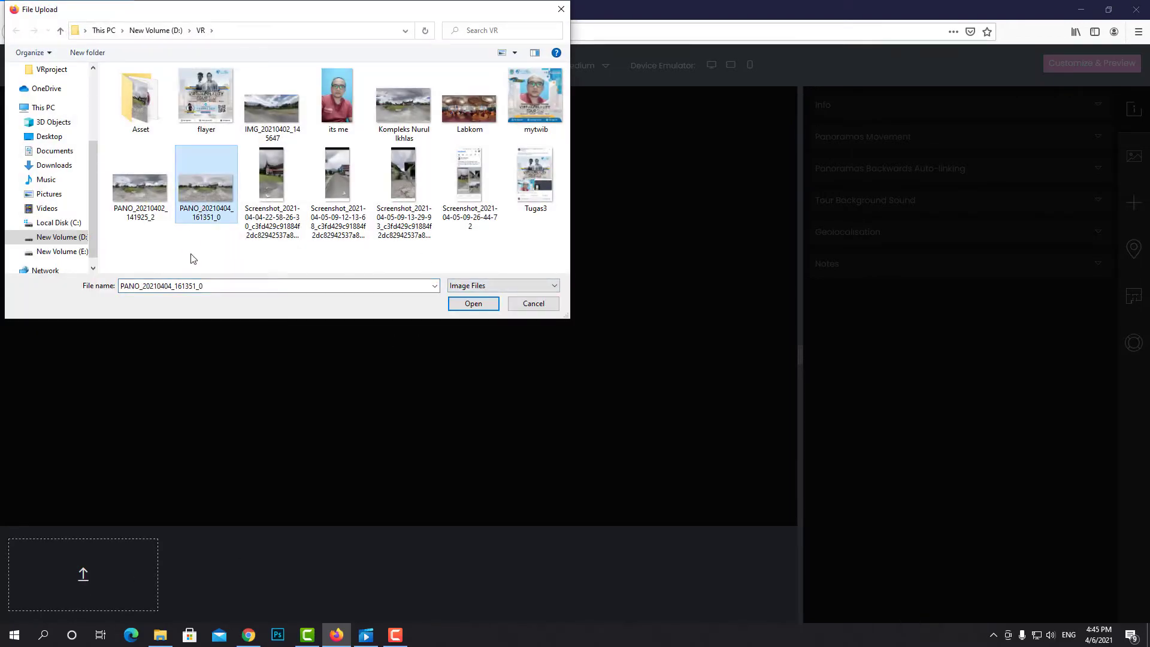
{"action": "left_click", "coordinate": [470, 307]}
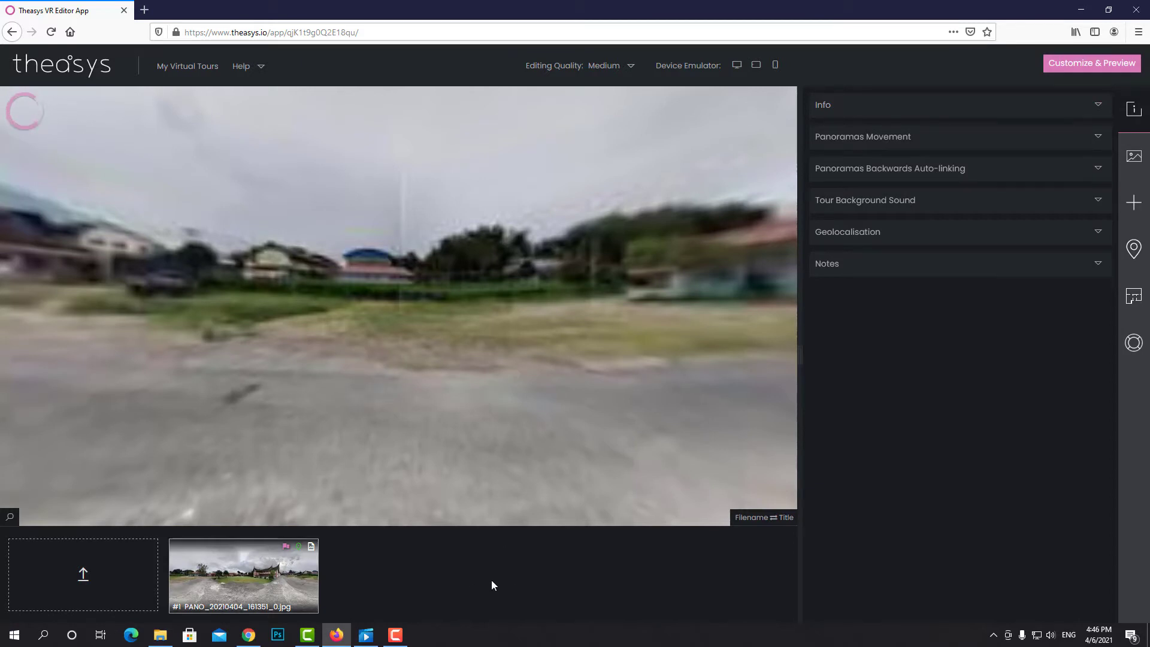
{"action": "left_click_drag", "start_coordinate": [289, 324], "coordinate": [373, 370]}
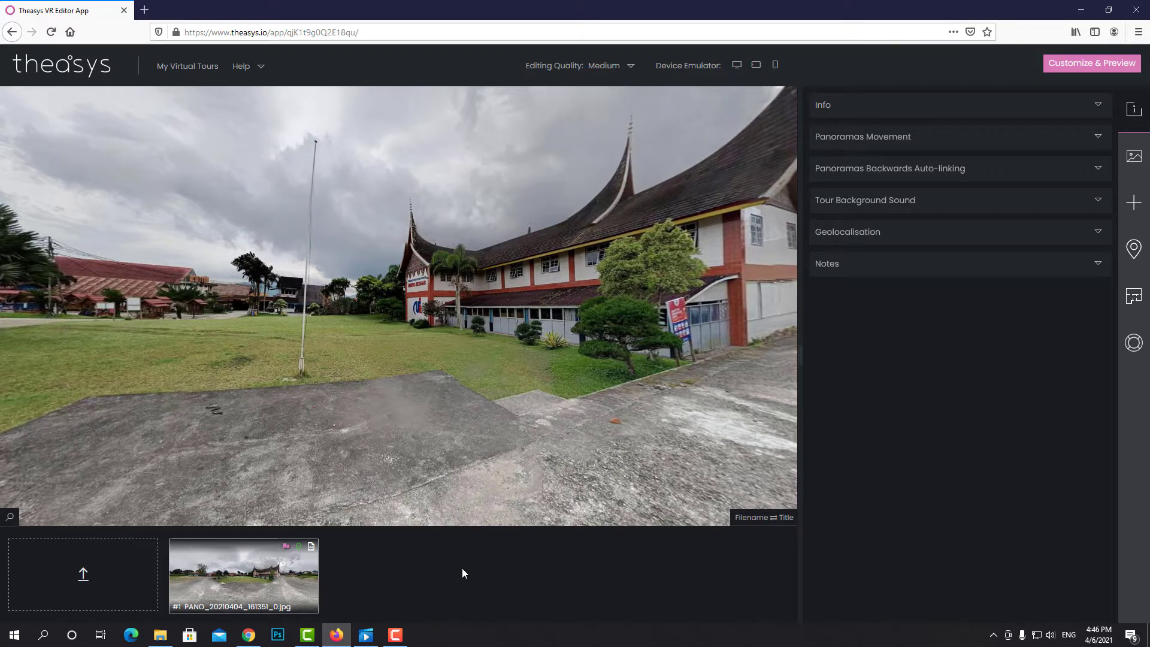
Pick the Labkom image from the VR folder and upload it as another panorama
{"action": "left_click", "coordinate": [85, 576]}
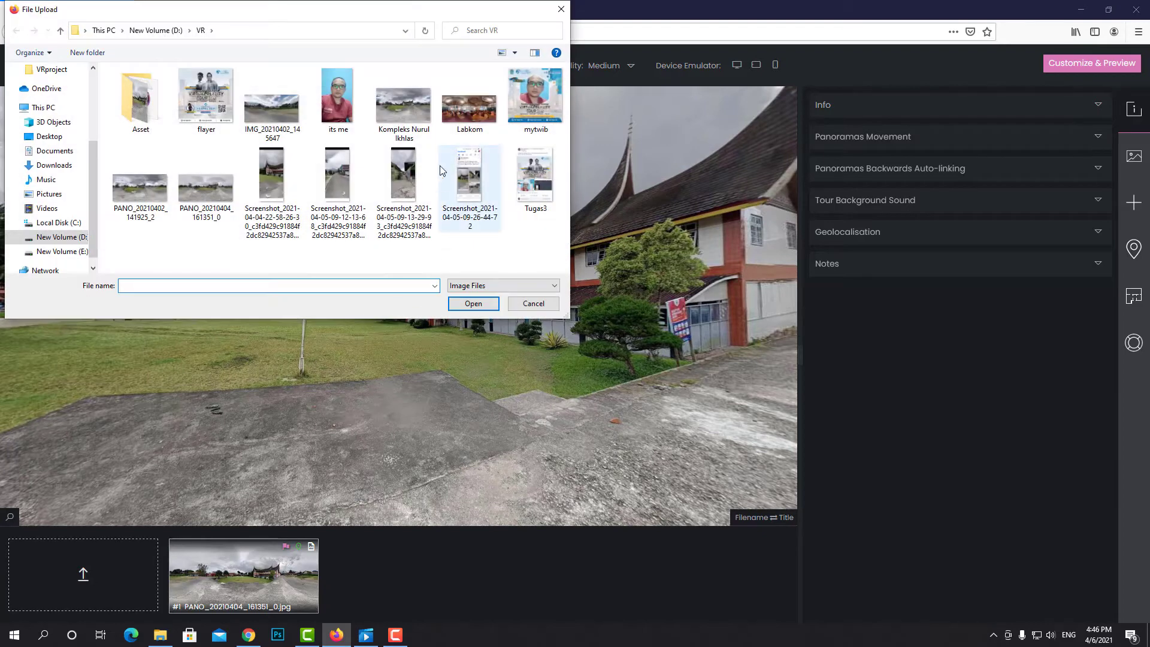
{"action": "left_click", "coordinate": [470, 107]}
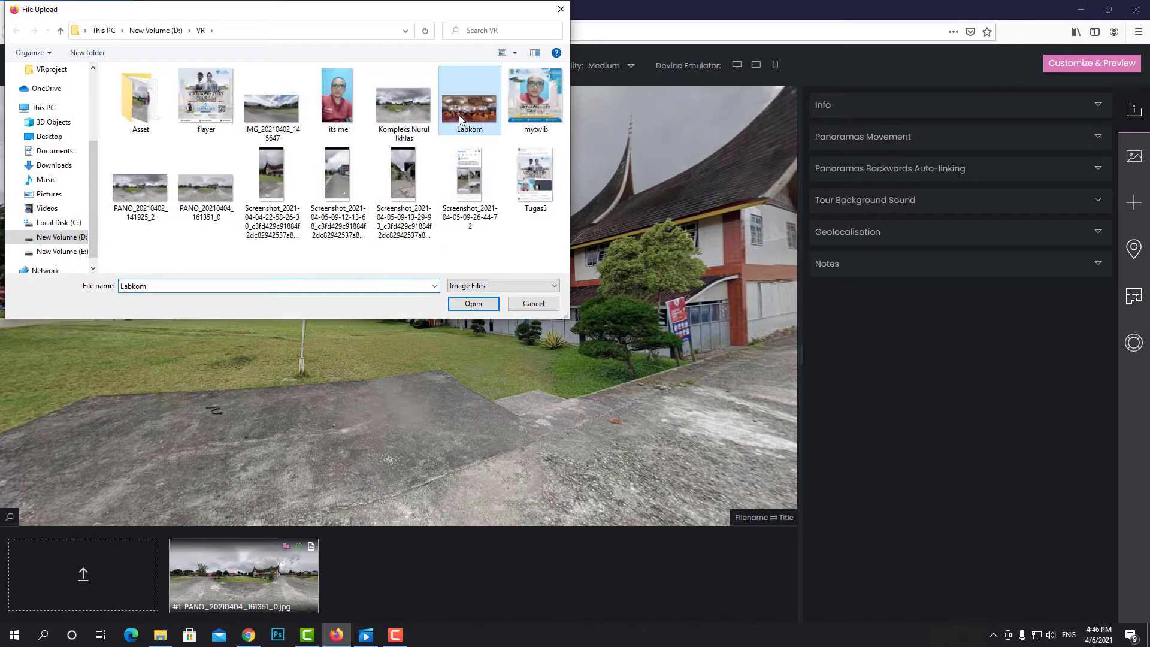
{"action": "left_click", "coordinate": [473, 303]}
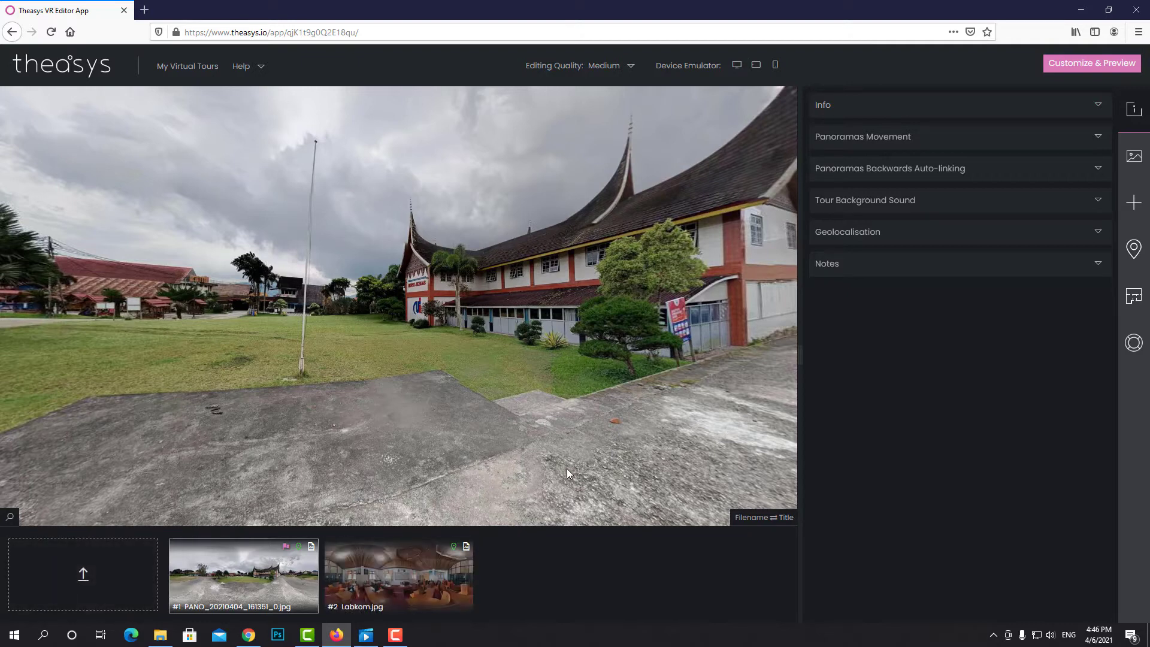
{"action": "left_click", "coordinate": [411, 596]}
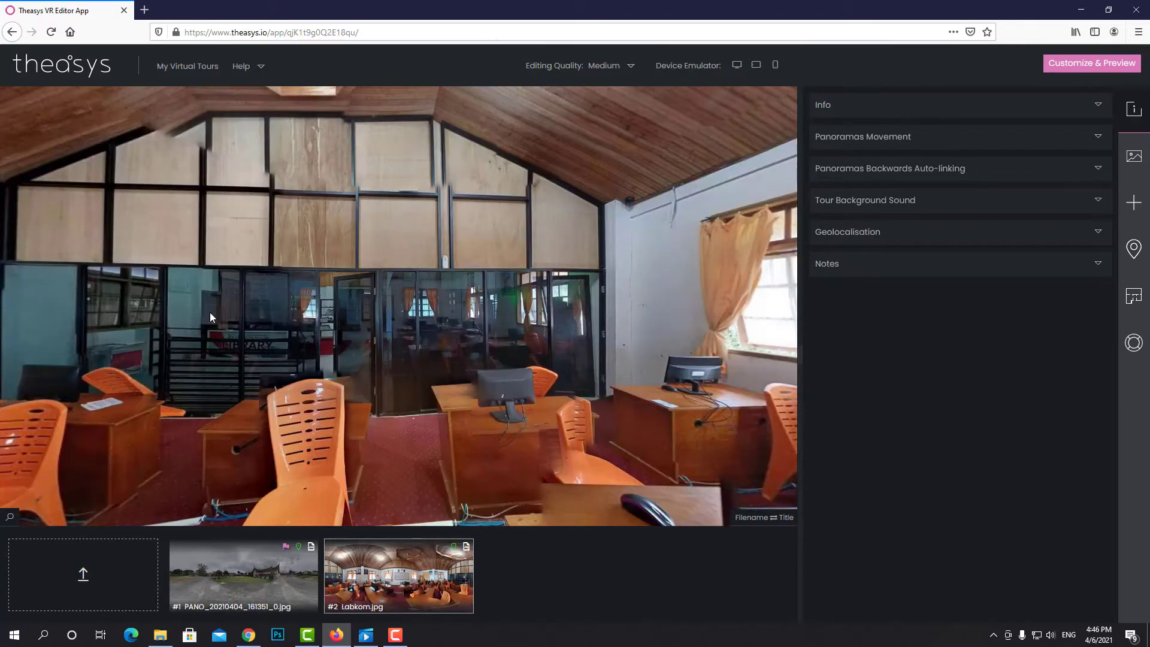
{"action": "left_click_drag", "start_coordinate": [202, 312], "coordinate": [407, 304]}
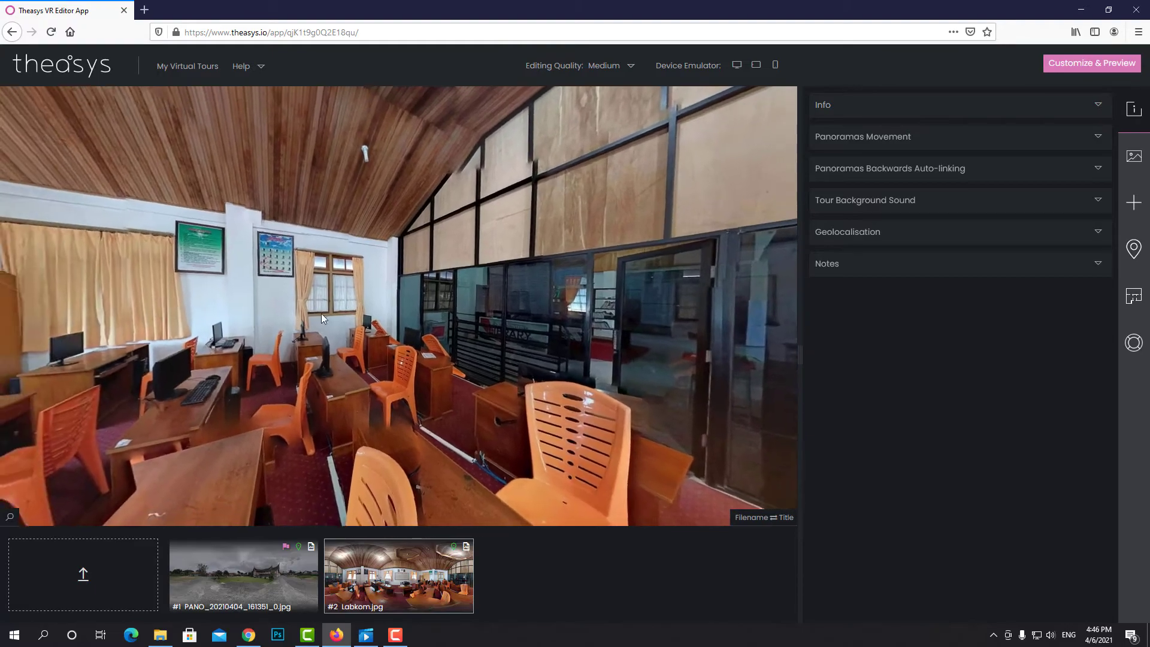
{"action": "left_click_drag", "start_coordinate": [321, 314], "coordinate": [440, 317]}
{"action": "left_click_drag", "start_coordinate": [231, 327], "coordinate": [575, 316]}
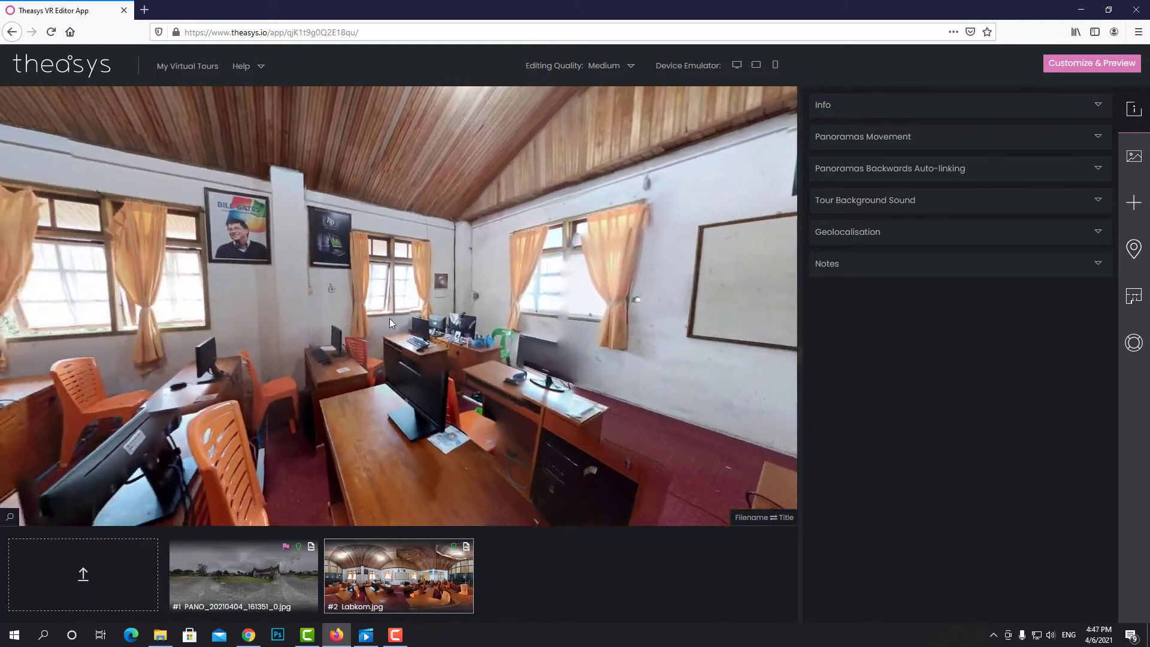
{"action": "left_click_drag", "start_coordinate": [389, 318], "coordinate": [532, 324]}
{"action": "left_click_drag", "start_coordinate": [257, 332], "coordinate": [407, 334]}
{"action": "left_click_drag", "start_coordinate": [221, 336], "coordinate": [479, 336]}
{"action": "left_click_drag", "start_coordinate": [313, 336], "coordinate": [452, 338]}
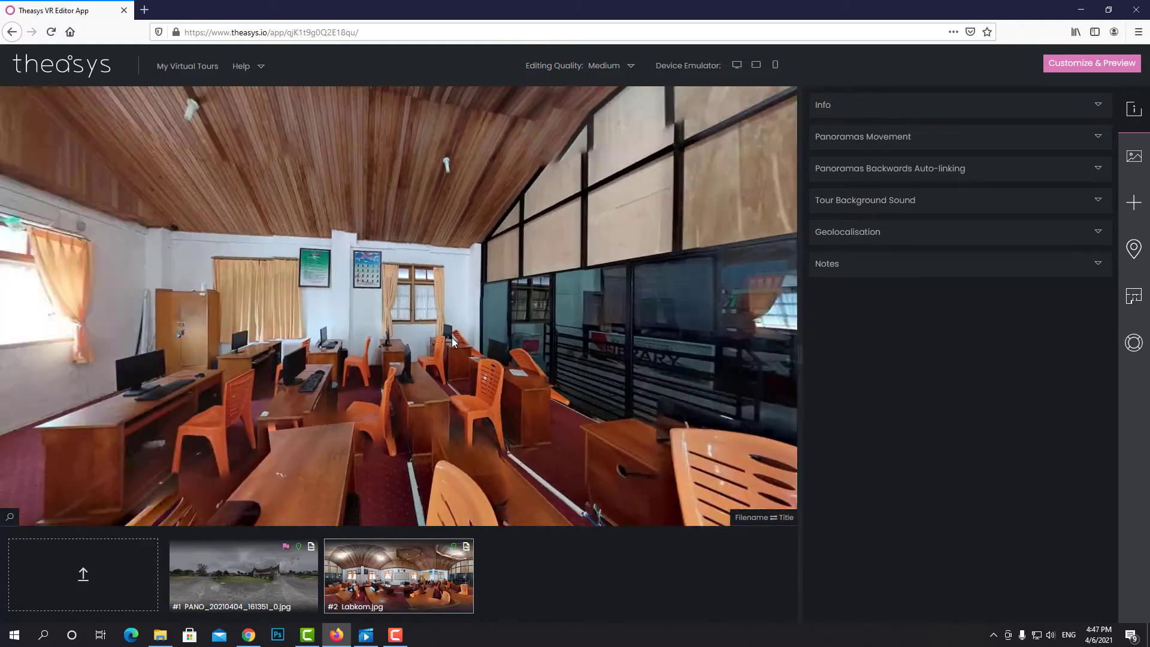
{"action": "left_click_drag", "start_coordinate": [538, 334], "coordinate": [329, 328]}
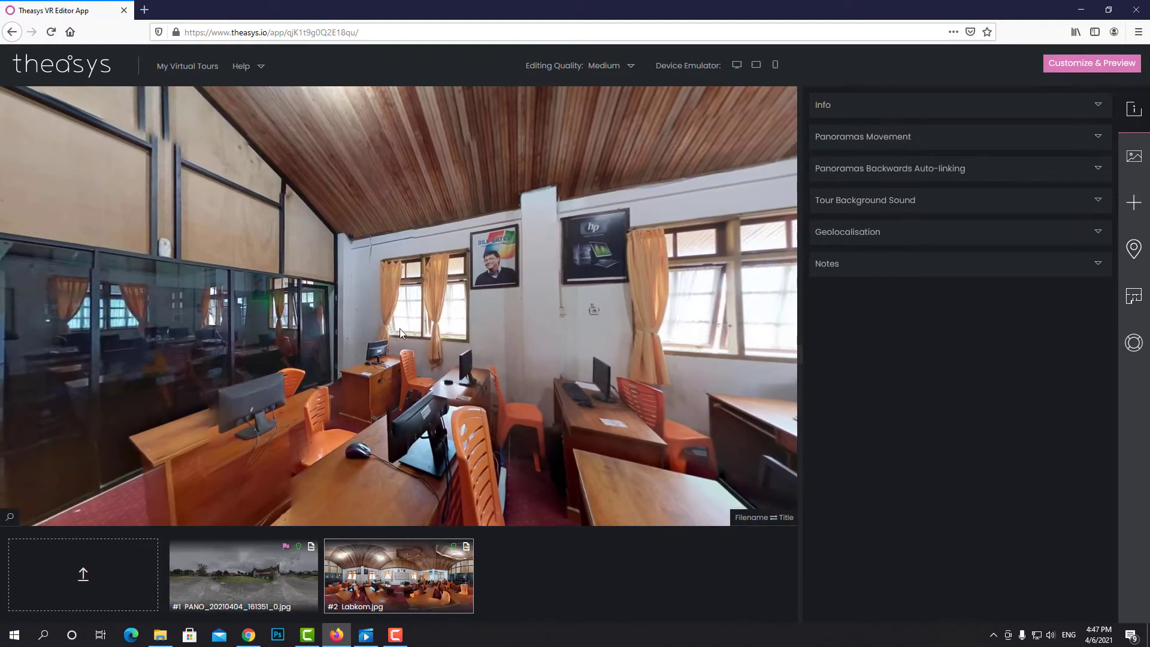
{"action": "left_click", "coordinate": [243, 575]}
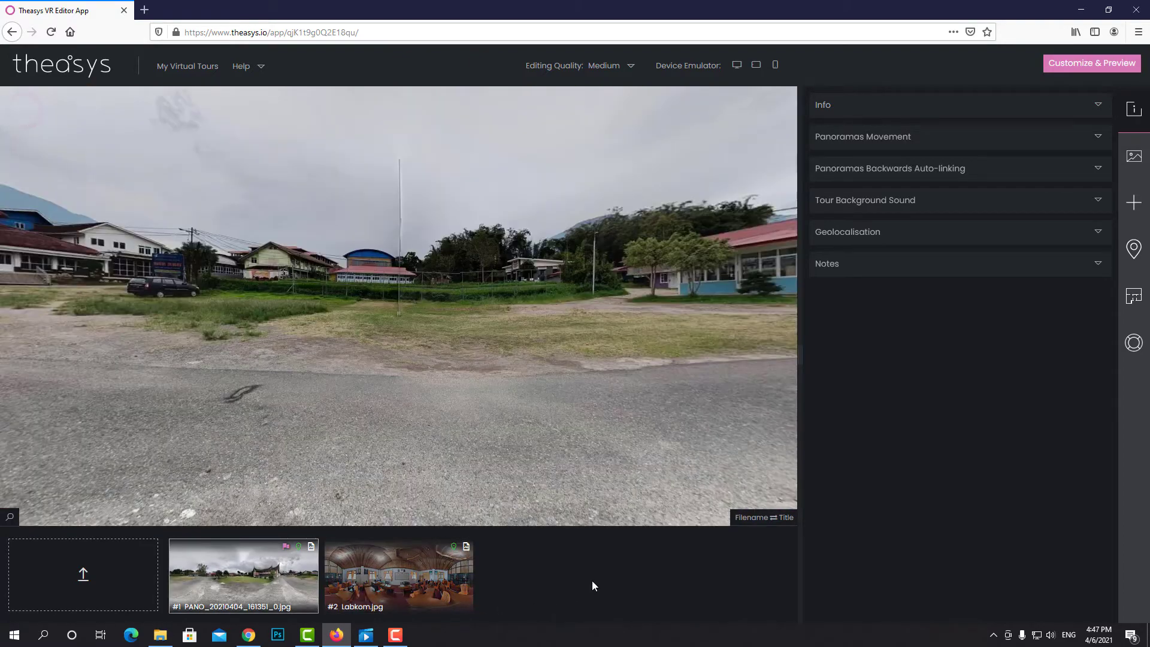
{"action": "left_click_drag", "start_coordinate": [357, 415], "coordinate": [519, 405]}
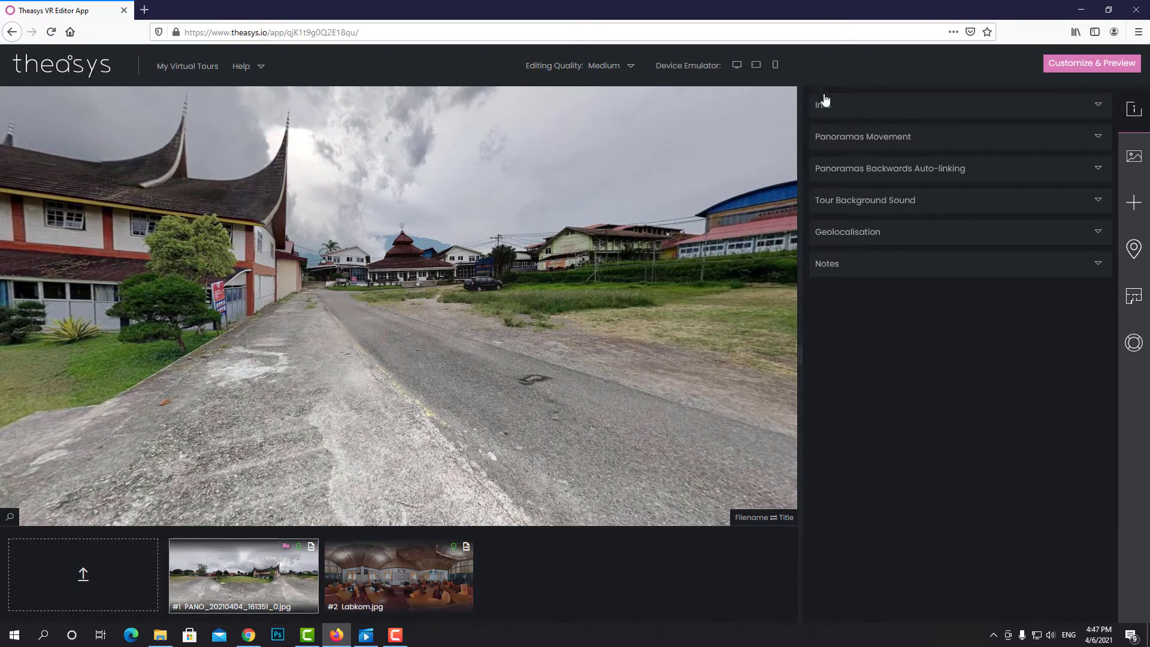
Expand the Panoramas Movement settings and rotate the outdoor view to test movement
{"action": "left_click", "coordinate": [1097, 106]}
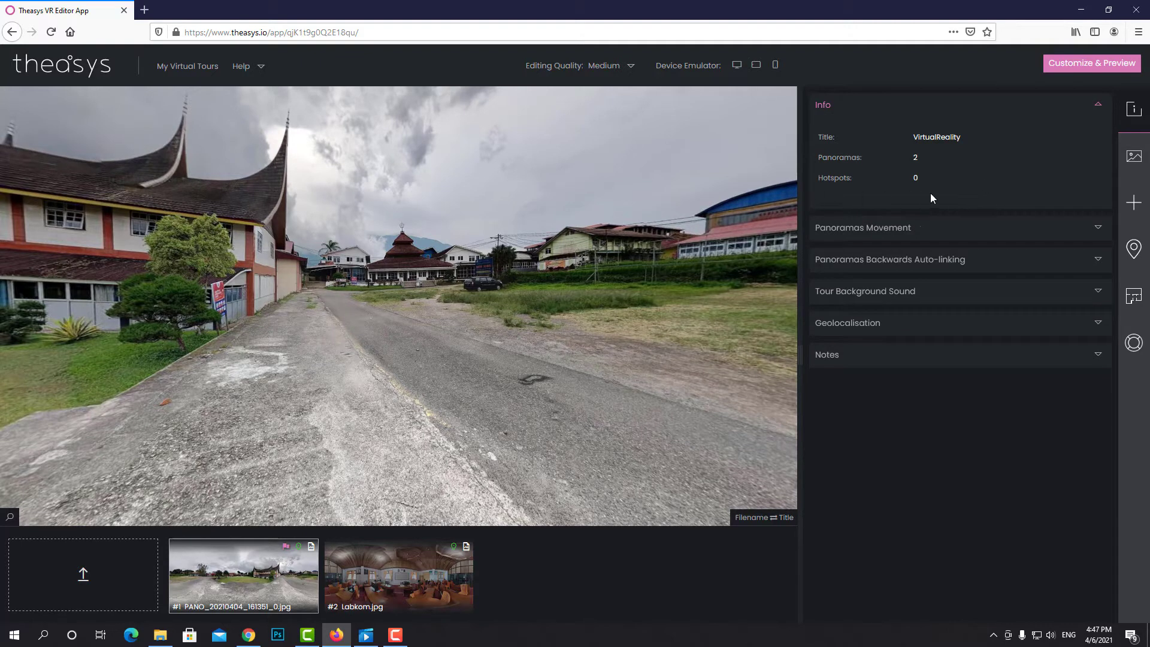
{"action": "left_click", "coordinate": [1100, 106]}
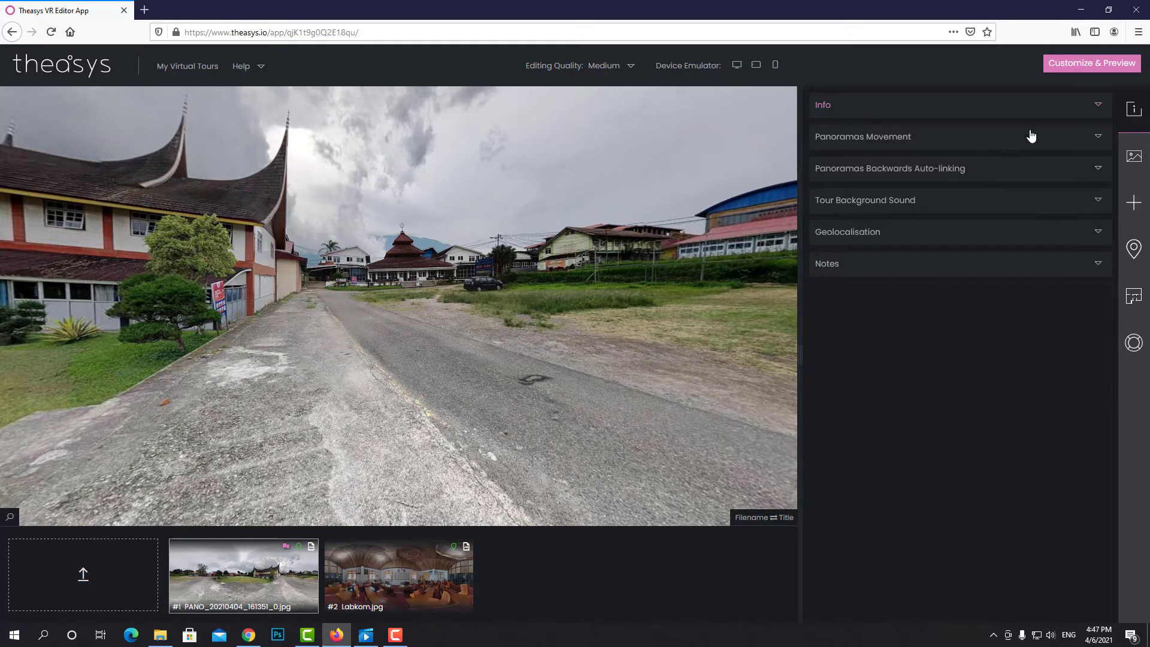
{"action": "left_click", "coordinate": [1097, 140]}
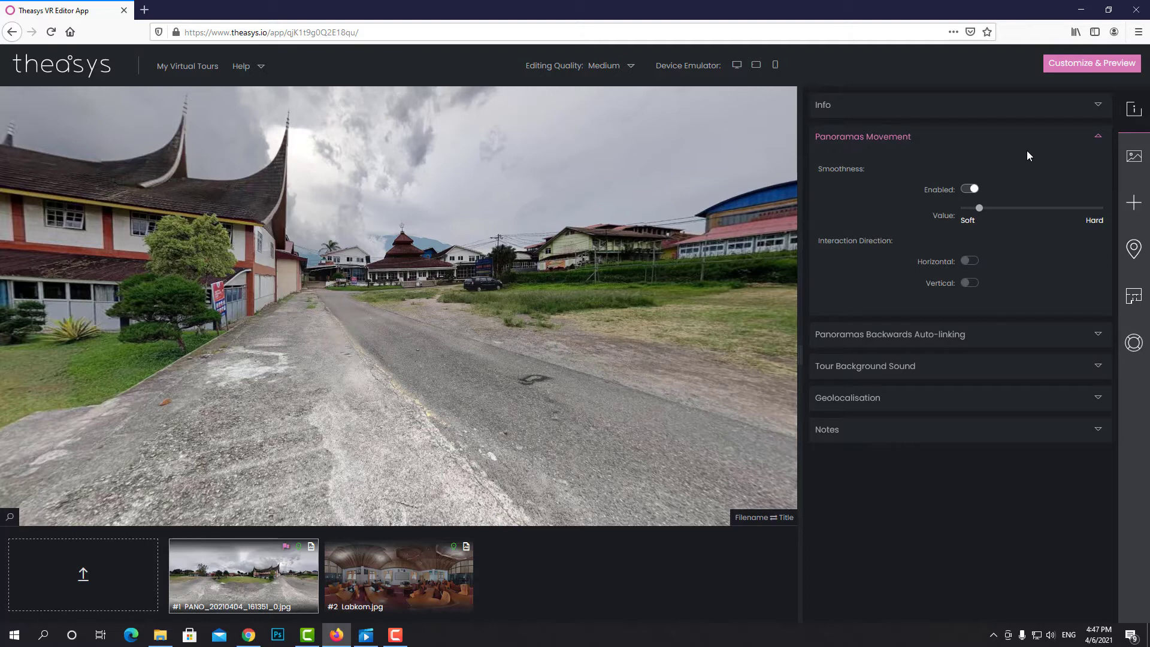
{"action": "left_click_drag", "start_coordinate": [220, 335], "coordinate": [282, 340]}
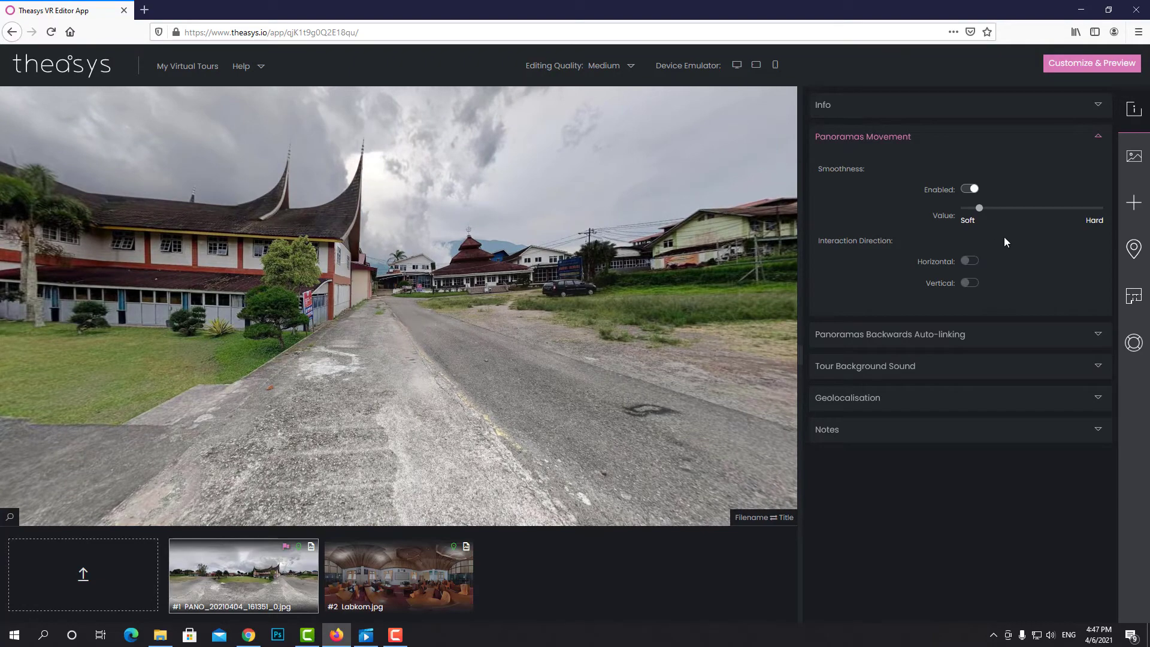
{"action": "mouse_move", "coordinate": [253, 351]}
{"action": "left_mouse_down"}
{"action": "mouse_move", "coordinate": [195, 343]}
{"action": "mouse_move", "coordinate": [334, 334]}
{"action": "mouse_move", "coordinate": [266, 344]}
{"action": "left_mouse_up"}
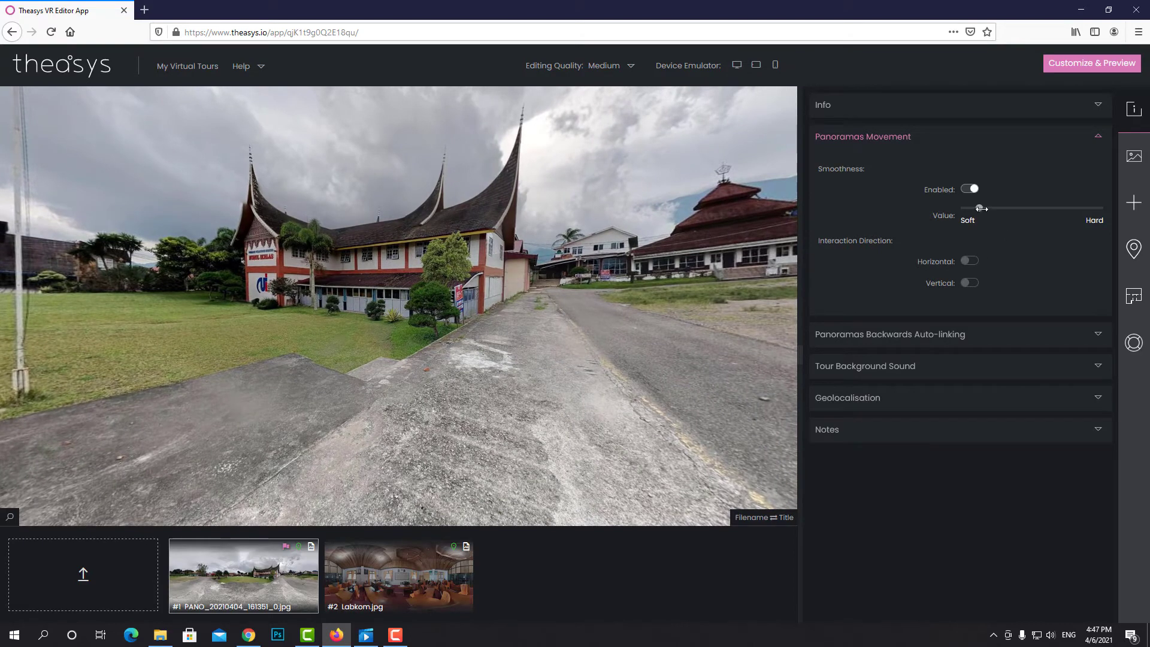
Adjust the Smoothness Value slider down to just above Soft
{"action": "left_click_drag", "start_coordinate": [981, 208], "coordinate": [1043, 208]}
{"action": "left_click_drag", "start_coordinate": [187, 310], "coordinate": [580, 327]}
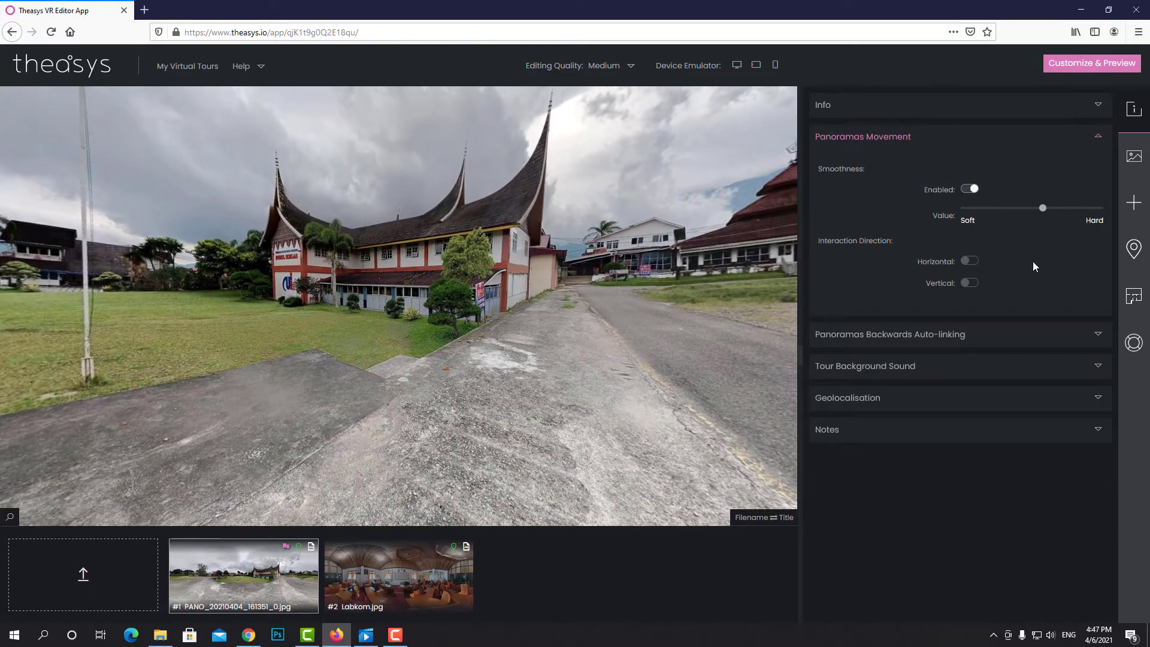
{"action": "left_click_drag", "start_coordinate": [1042, 208], "coordinate": [970, 209]}
{"action": "mouse_move", "coordinate": [339, 348]}
{"action": "left_mouse_down"}
{"action": "mouse_move", "coordinate": [549, 349]}
{"action": "mouse_move", "coordinate": [349, 349]}
{"action": "left_mouse_up"}
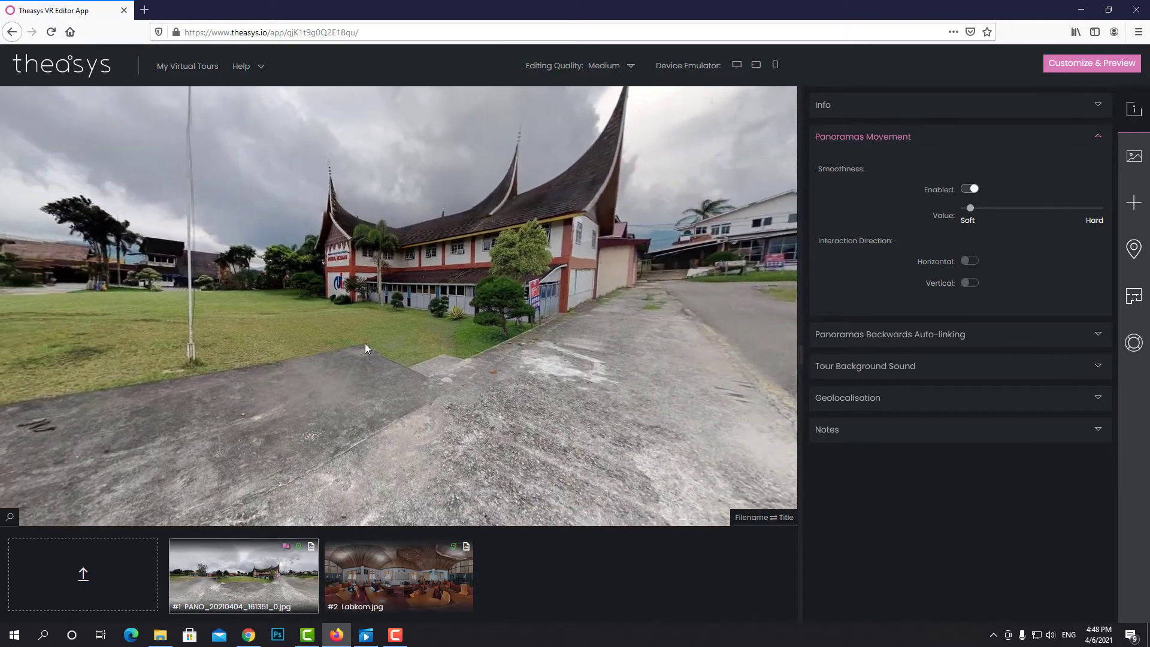
{"action": "left_click", "coordinate": [969, 208]}
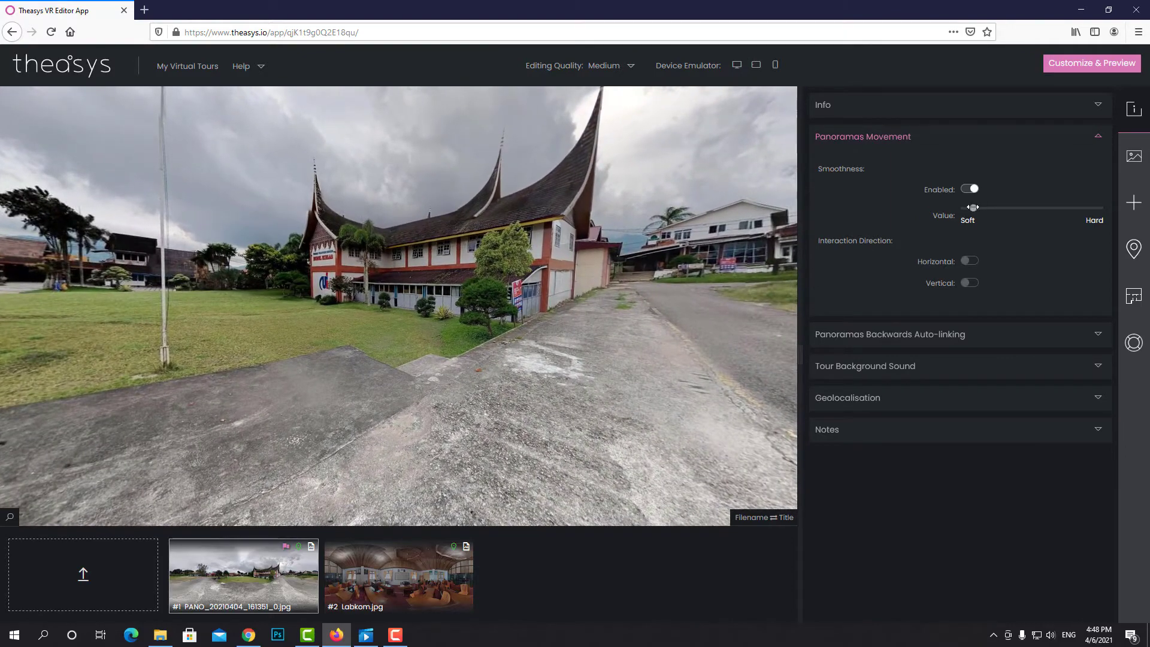
{"action": "mouse_move", "coordinate": [387, 336]}
{"action": "left_mouse_down"}
{"action": "mouse_move", "coordinate": [487, 333]}
{"action": "mouse_move", "coordinate": [393, 330]}
{"action": "left_mouse_up"}
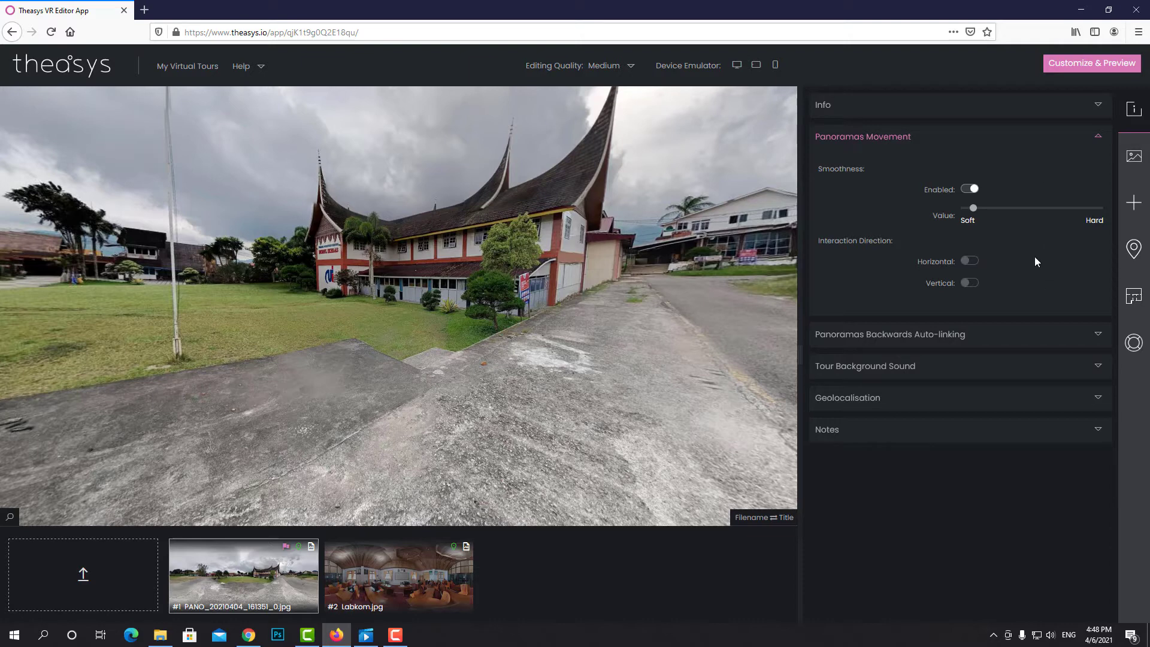
Glance at Backwards Auto-linking, then expand the Tour Background Sound section
{"action": "left_click", "coordinate": [1098, 334]}
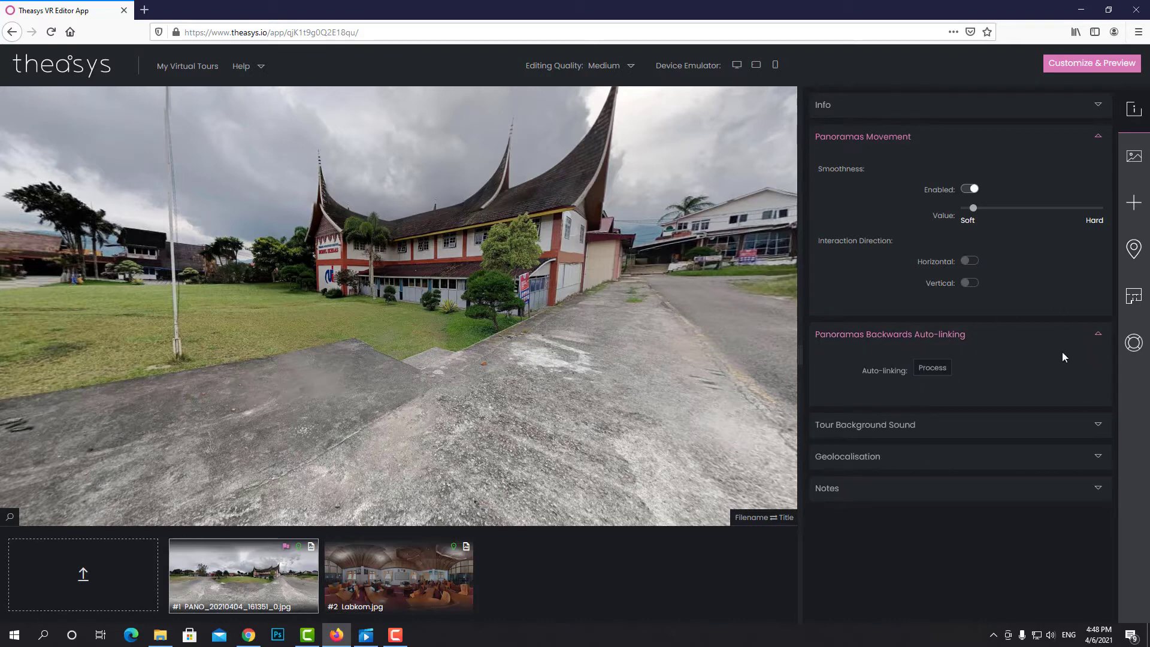
{"action": "left_click", "coordinate": [1098, 334]}
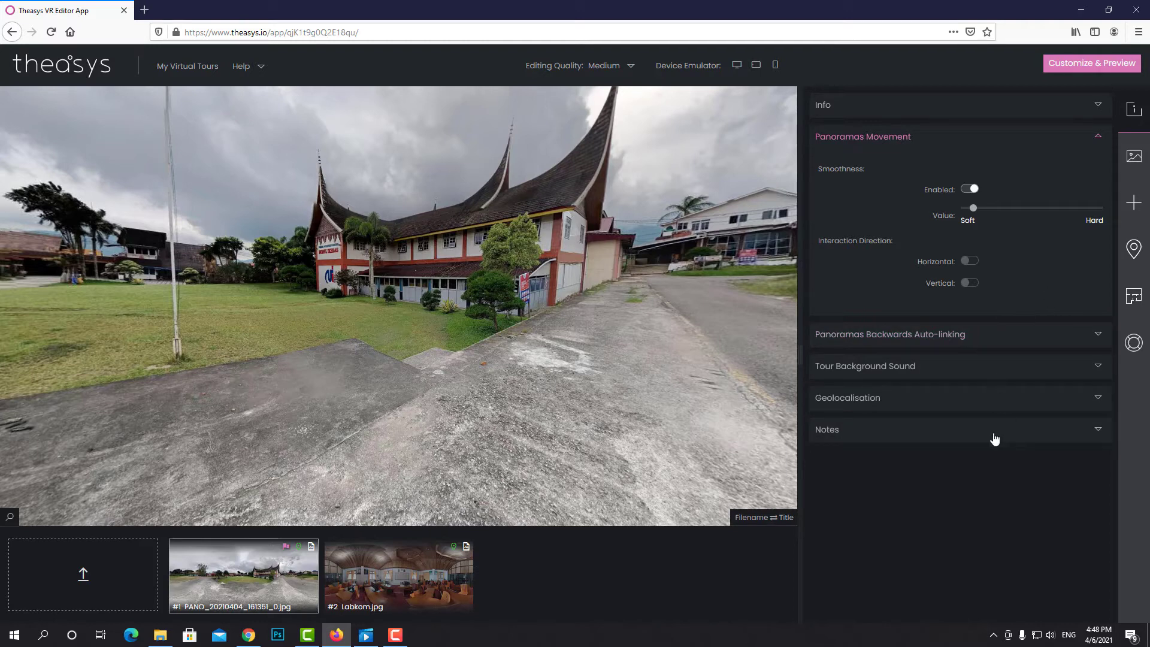
{"action": "left_click", "coordinate": [1098, 368]}
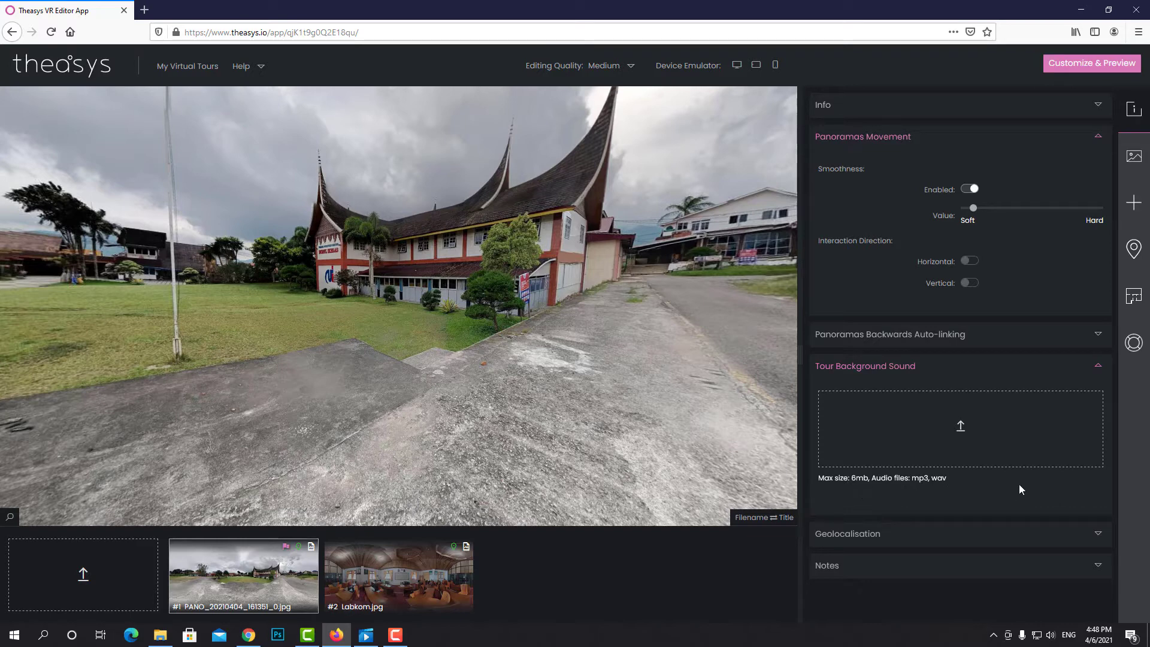
Upload Chilhood from the Asset folder as background sound and expand Geolocalisation
{"action": "left_click", "coordinate": [960, 428]}
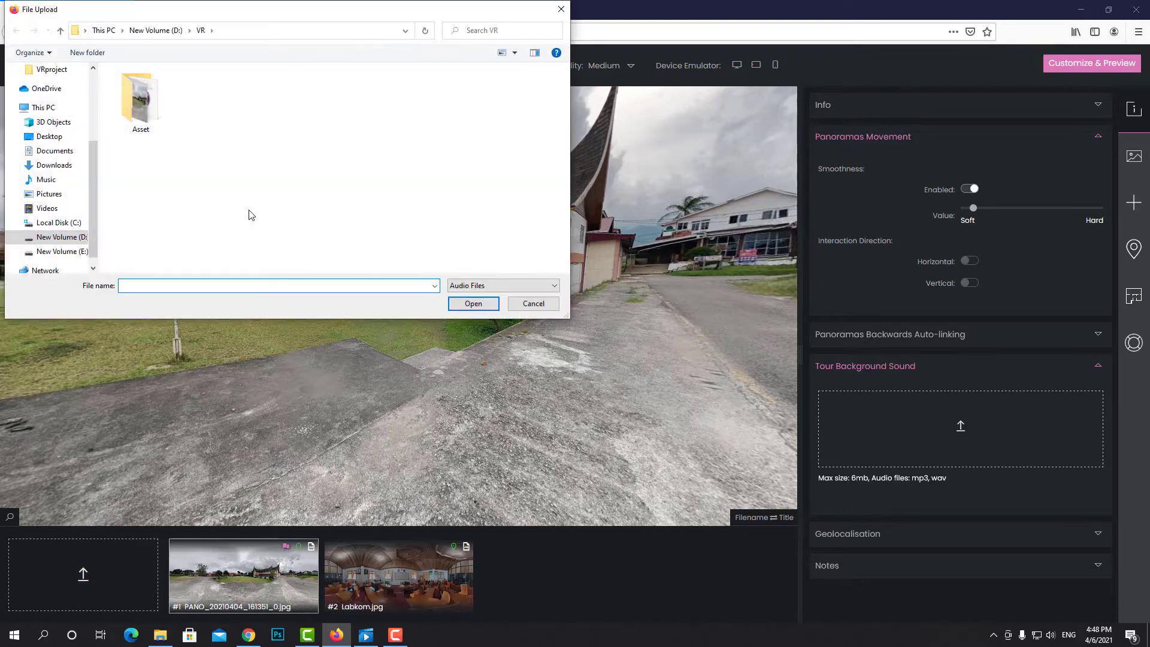
{"action": "double_click", "coordinate": [143, 130]}
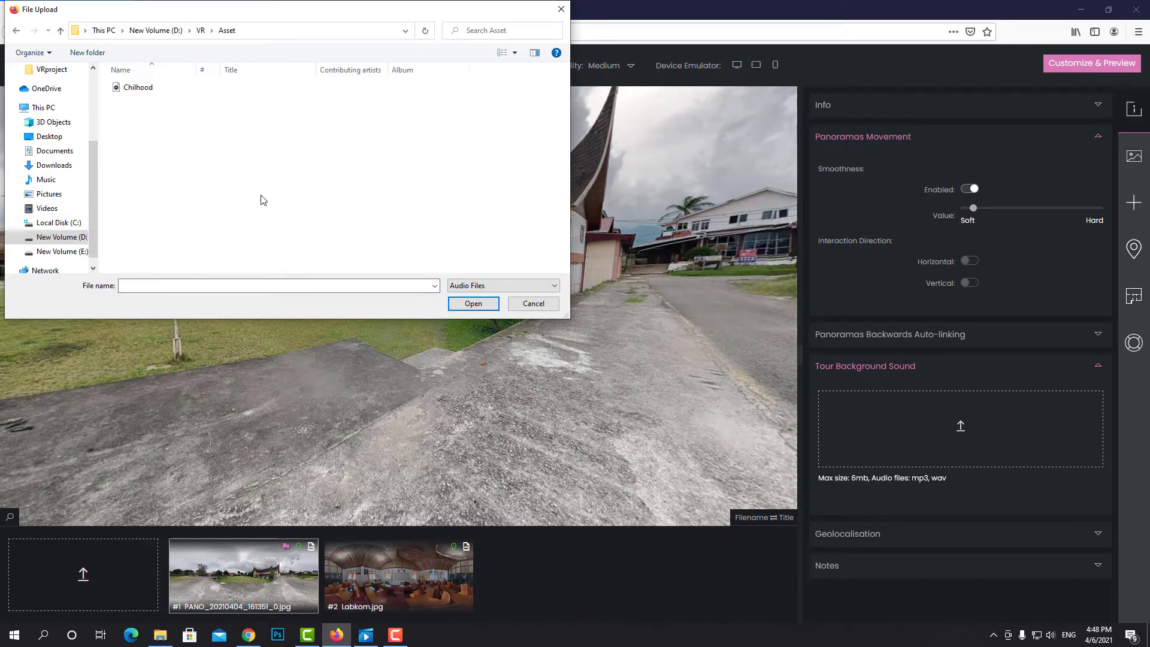
{"action": "left_click", "coordinate": [136, 89]}
{"action": "left_click", "coordinate": [472, 304]}
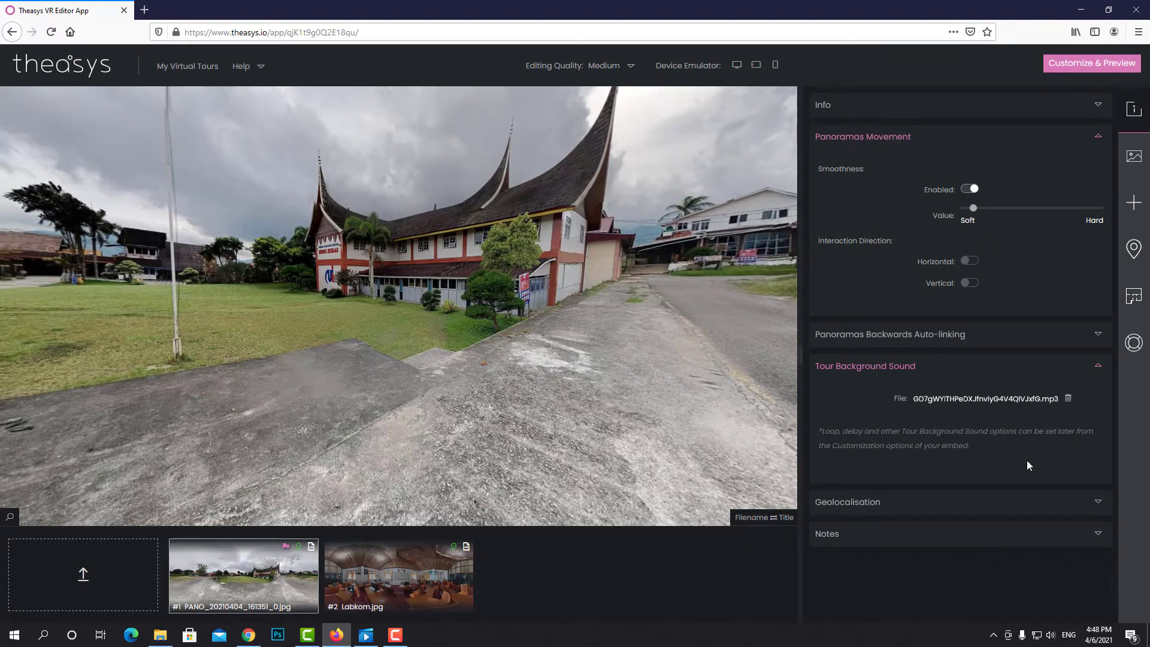
{"action": "left_click", "coordinate": [1052, 508]}
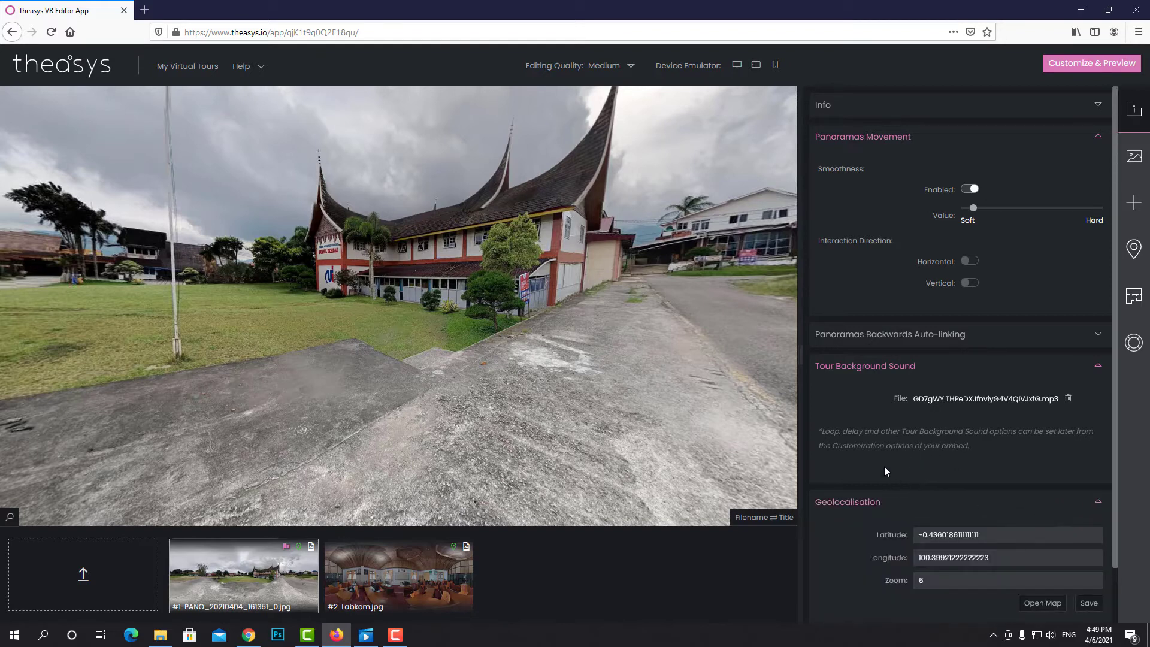
{"action": "scroll", "coordinate": [884, 470], "scroll_direction": "down", "scroll_amount": 1}
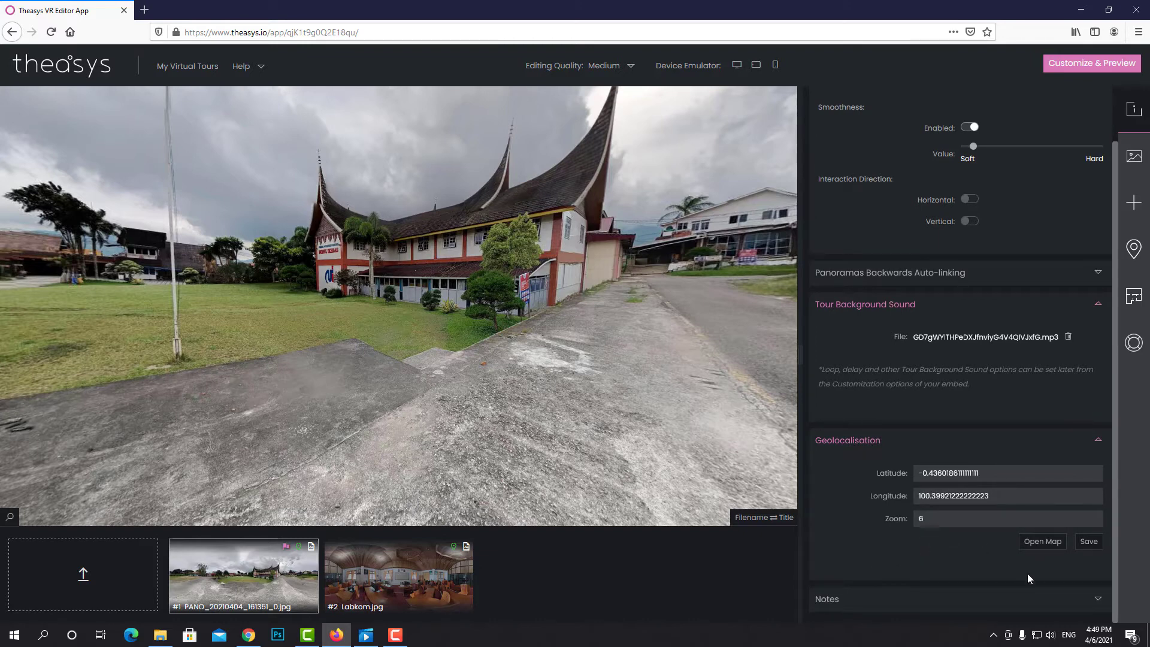
{"action": "left_click", "coordinate": [1042, 541]}
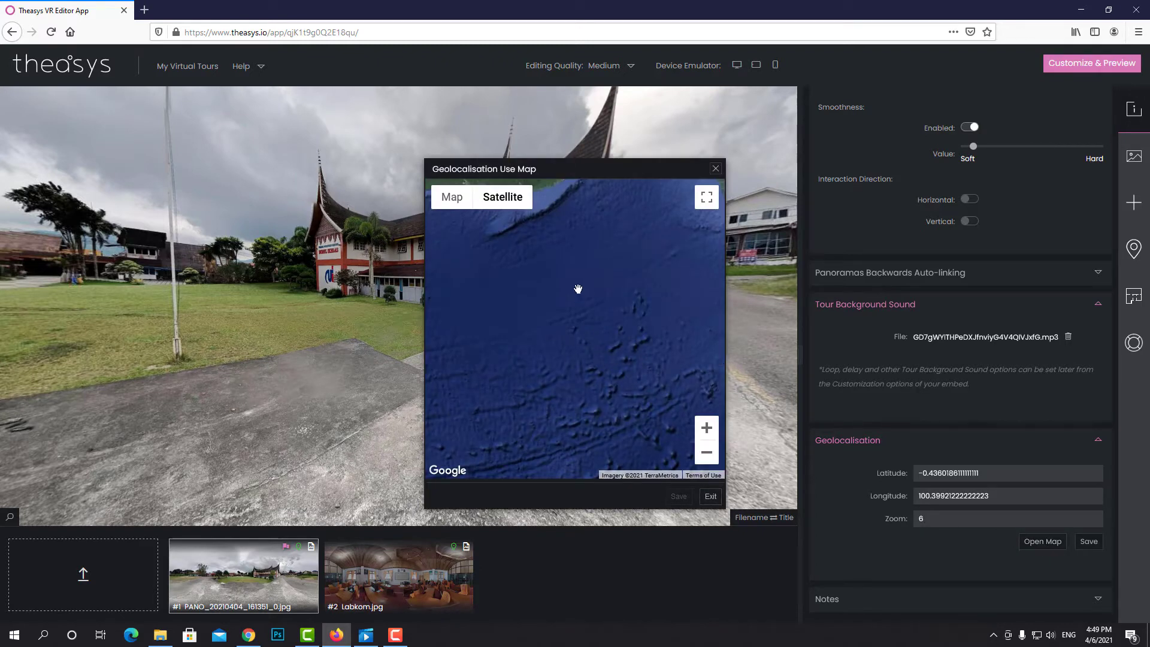
{"action": "left_click_drag", "start_coordinate": [580, 287], "coordinate": [619, 384]}
{"action": "left_click_drag", "start_coordinate": [591, 274], "coordinate": [567, 328]}
{"action": "left_click", "coordinate": [716, 170]}
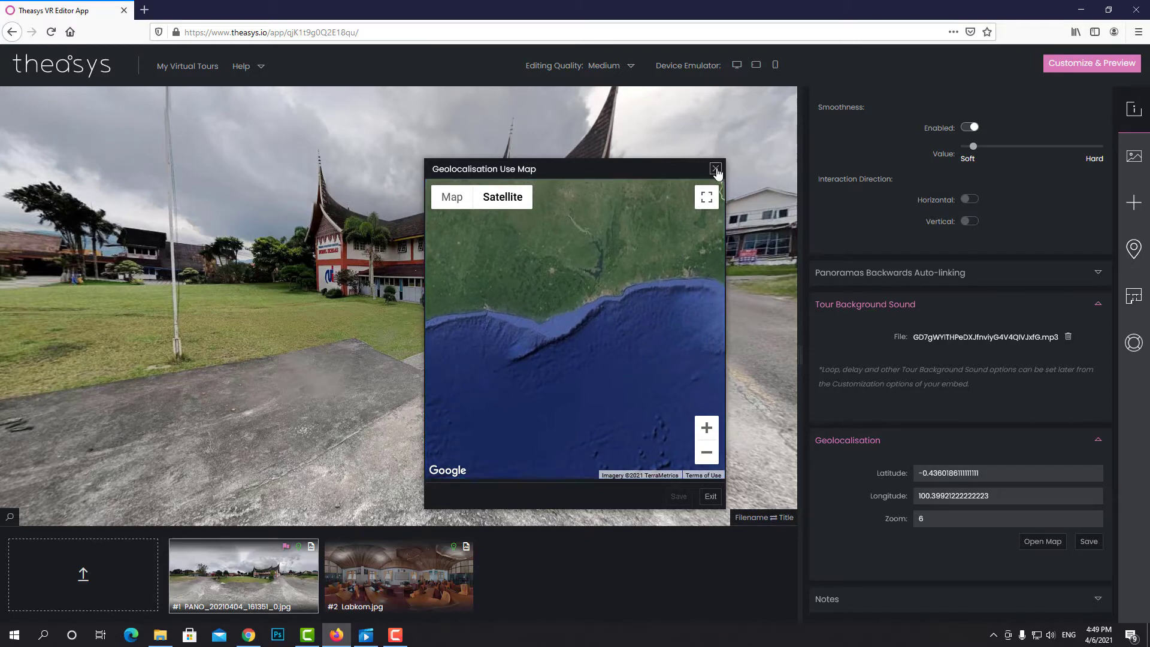
{"action": "left_click", "coordinate": [1099, 441]}
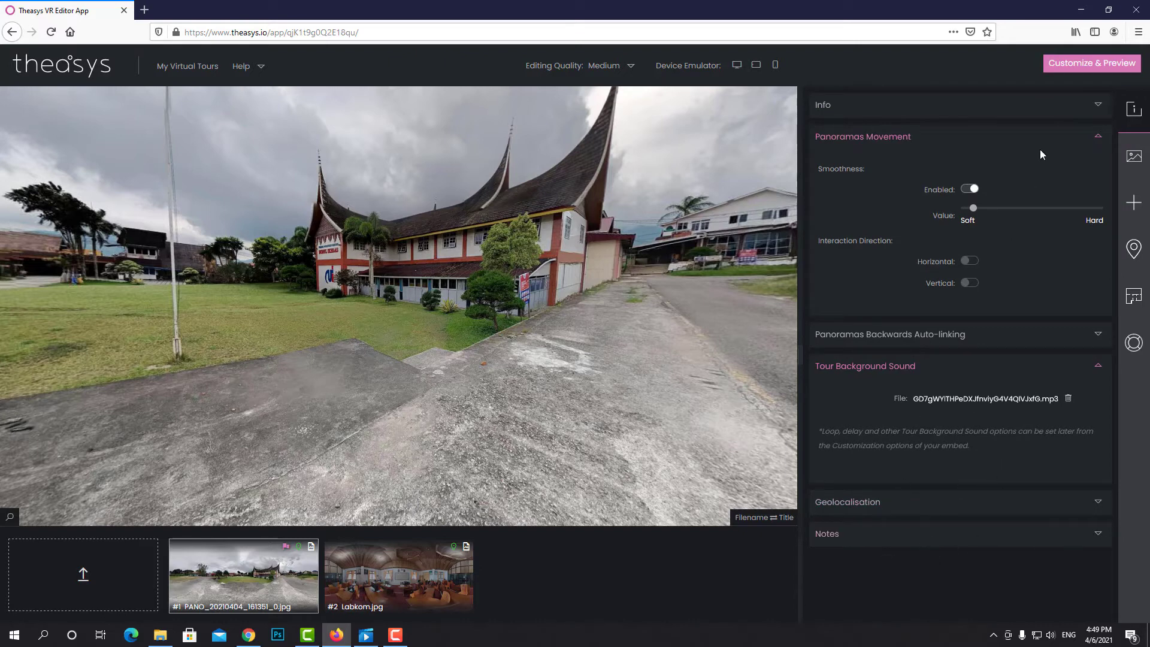
Switch to PANO_20210404_161351_0.jpg's panorama properties and expand its General section
{"action": "left_click", "coordinate": [1096, 106]}
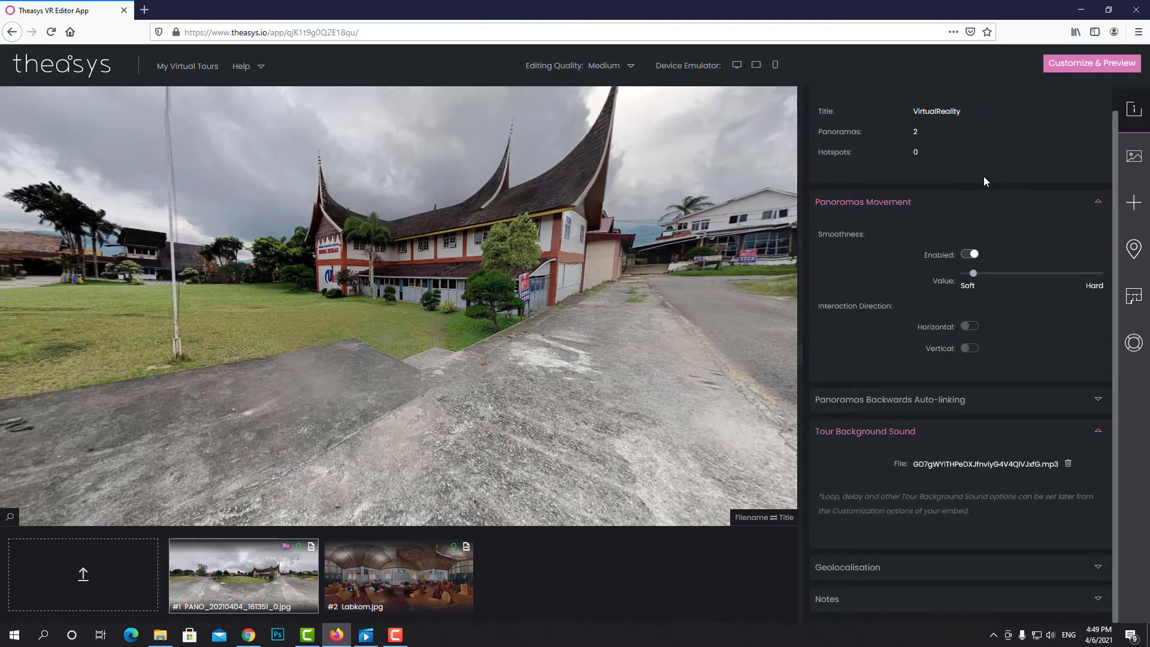
{"action": "left_click", "coordinate": [1133, 159]}
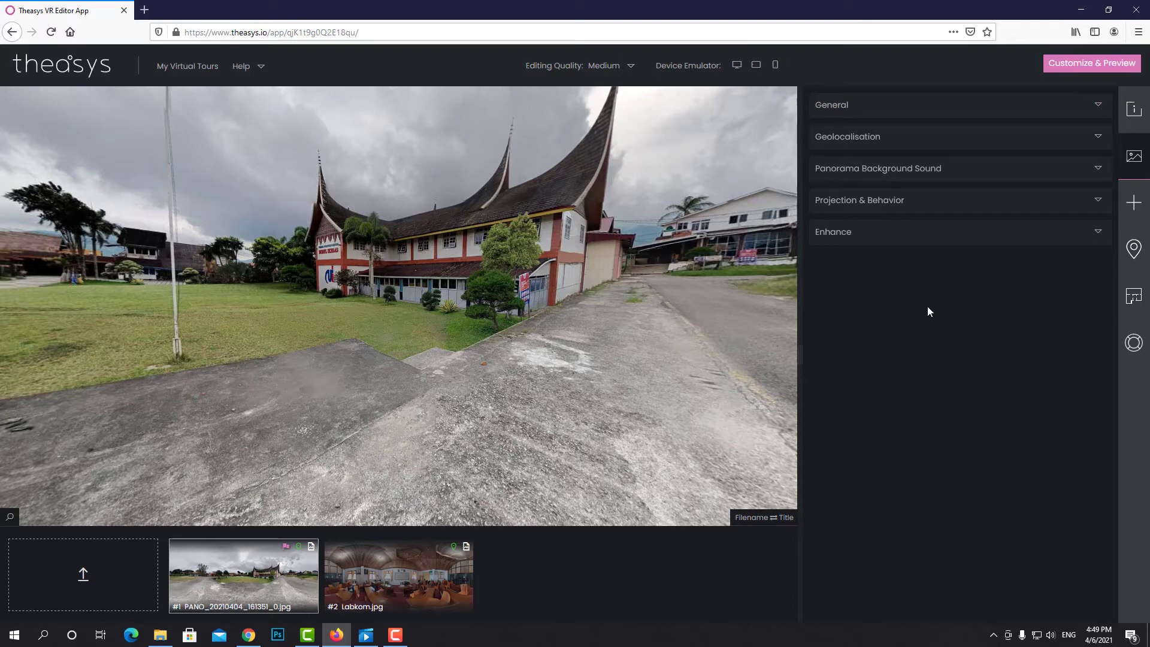
{"action": "left_click", "coordinate": [1098, 107]}
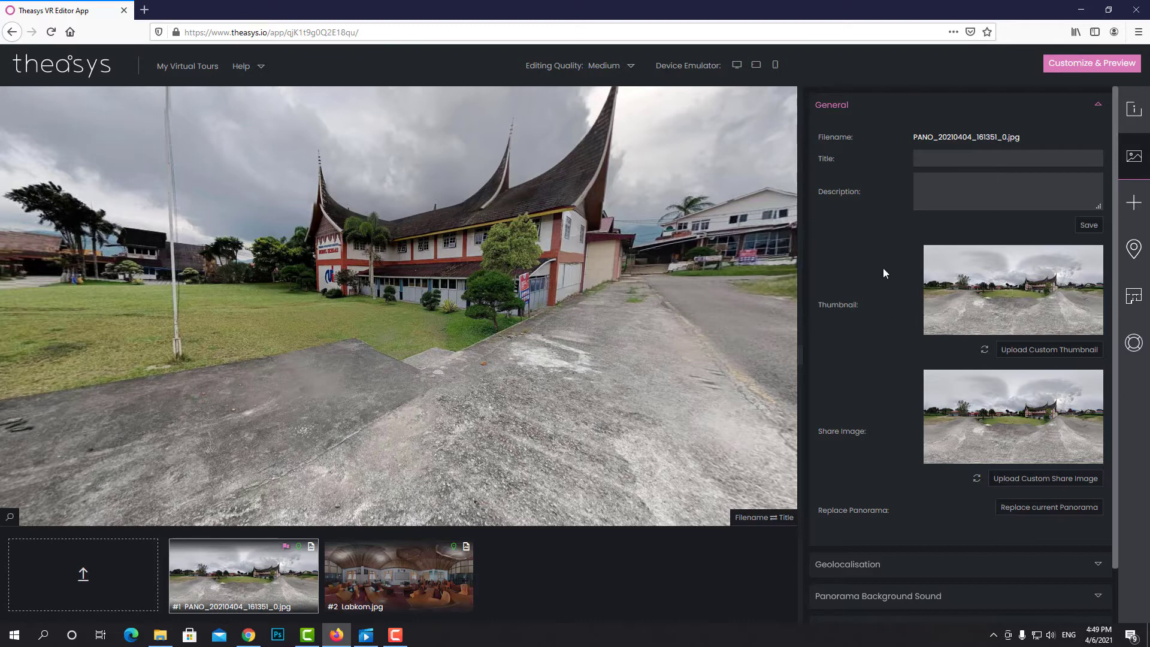
{"action": "scroll", "coordinate": [886, 291], "scroll_direction": "down", "scroll_amount": 2}
{"action": "scroll", "coordinate": [886, 291], "scroll_direction": "up", "scroll_amount": 2}
{"action": "scroll", "coordinate": [886, 292], "scroll_direction": "down", "scroll_amount": 1}
{"action": "scroll", "coordinate": [887, 291], "scroll_direction": "up", "scroll_amount": 1}
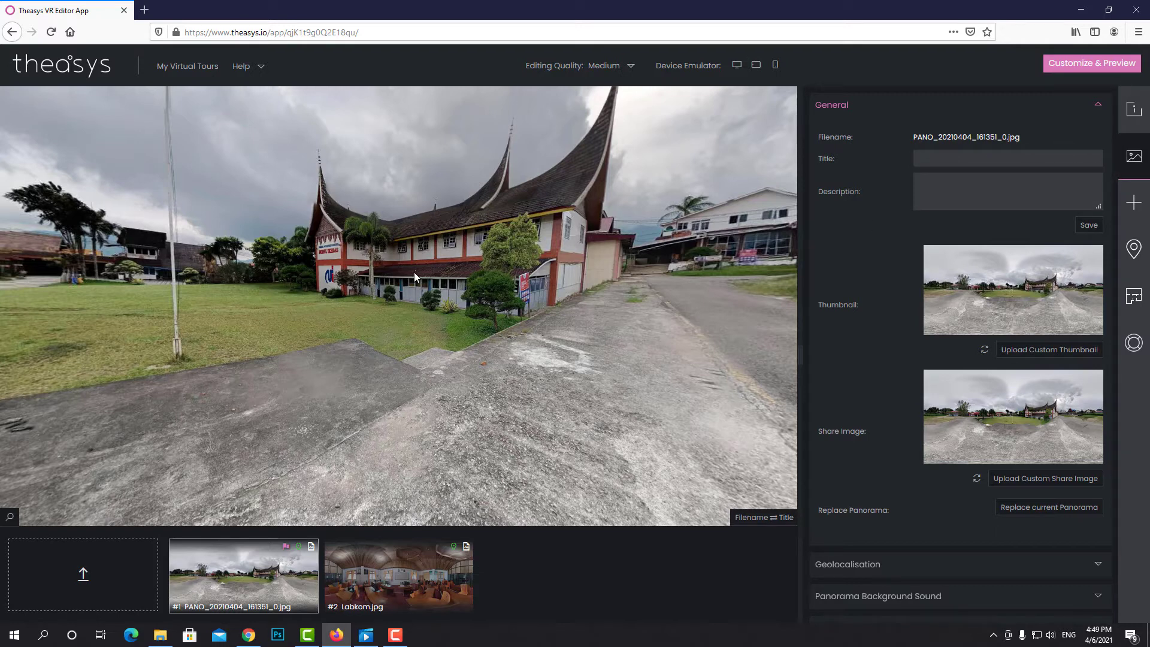
Title the outdoor panorama 'Gedung Utama', then review its Geolocalisation and background sound options
{"action": "left_click", "coordinate": [937, 159]}
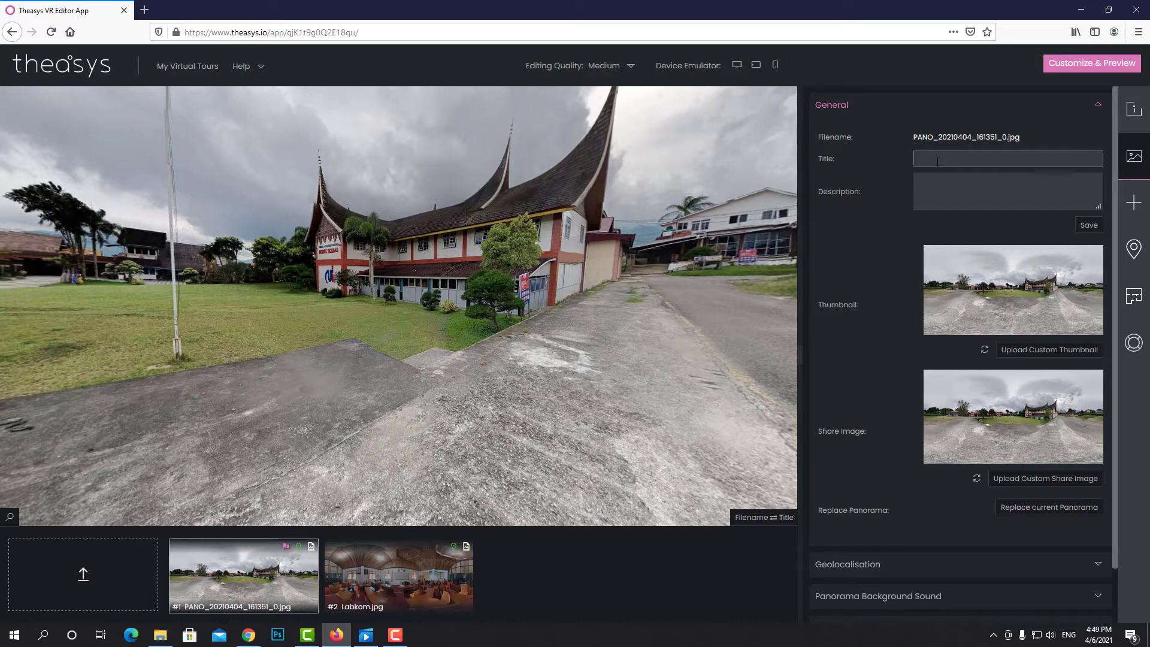
{"action": "type", "text": "Gedung Utama"}
{"action": "left_click", "coordinate": [1099, 566]}
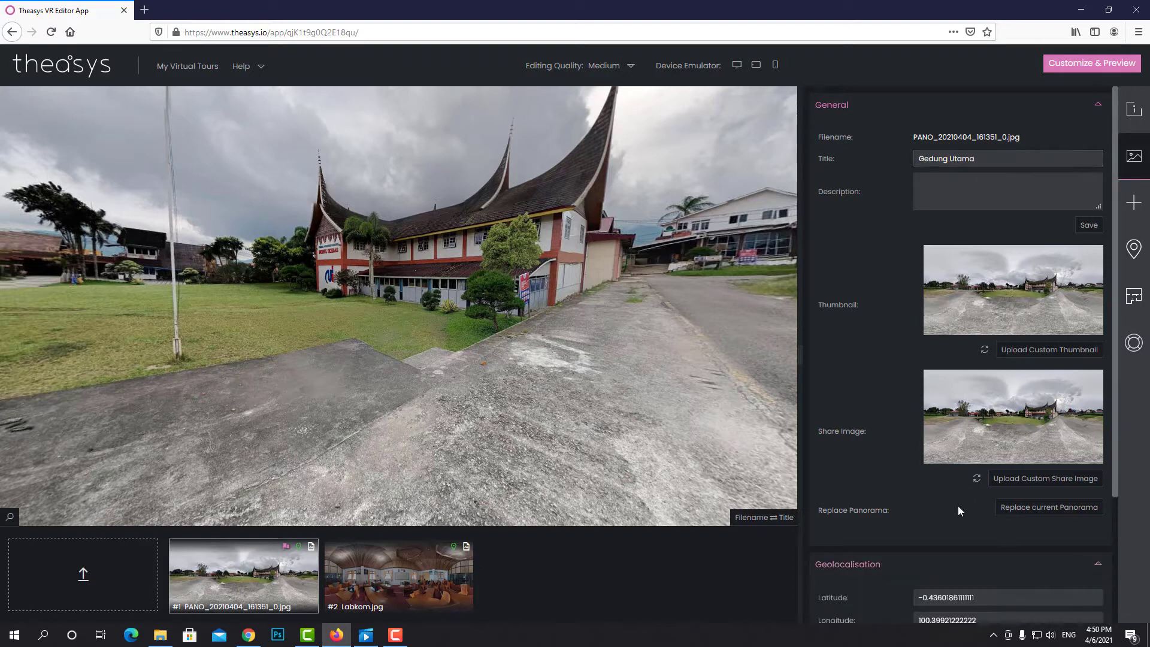
{"action": "scroll", "coordinate": [958, 505], "scroll_direction": "down", "scroll_amount": 2}
{"action": "scroll", "coordinate": [869, 500], "scroll_direction": "down", "scroll_amount": 1}
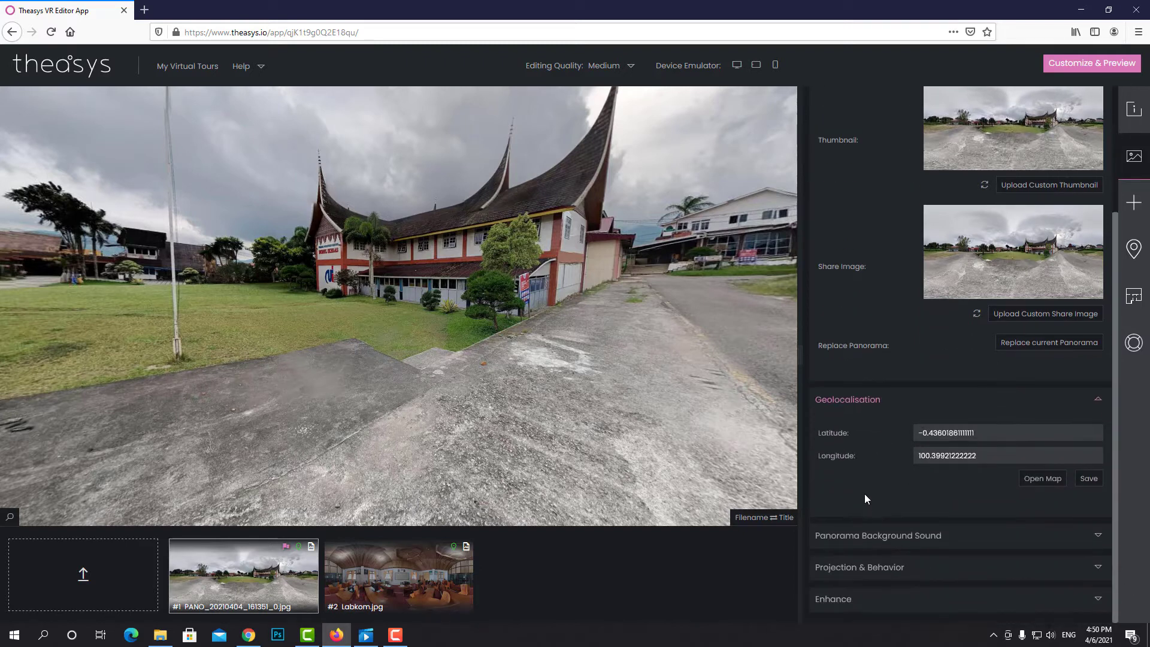
{"action": "left_click", "coordinate": [1099, 536]}
{"action": "scroll", "coordinate": [1104, 541], "scroll_direction": "down", "scroll_amount": 1}
{"action": "scroll", "coordinate": [910, 468], "scroll_direction": "down", "scroll_amount": 1}
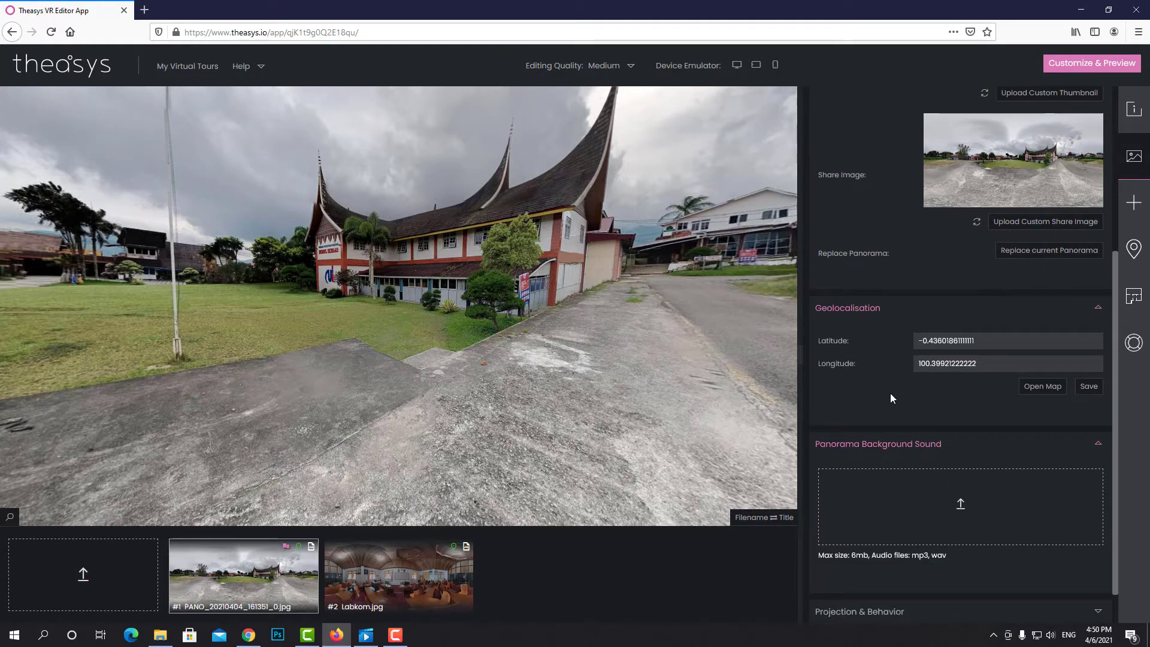
{"action": "left_click", "coordinate": [1098, 443]}
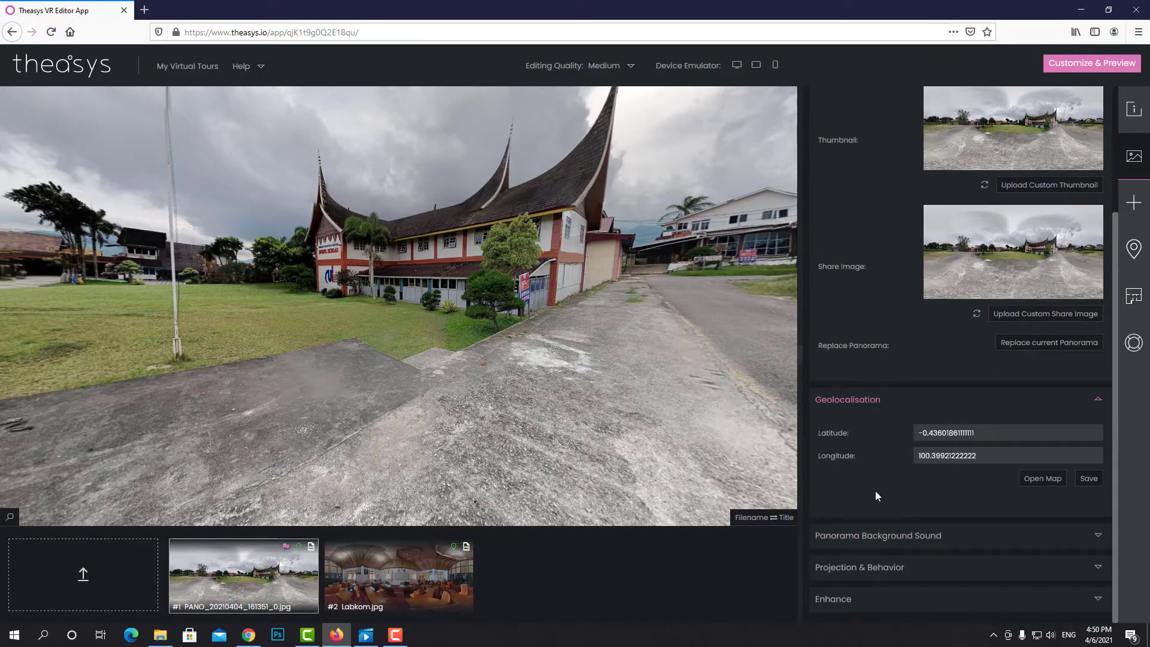
Set the outdoor panorama's Zoom Limits (fov) to 100 down to 40, testing with scroll zoom
{"action": "left_click", "coordinate": [1098, 568]}
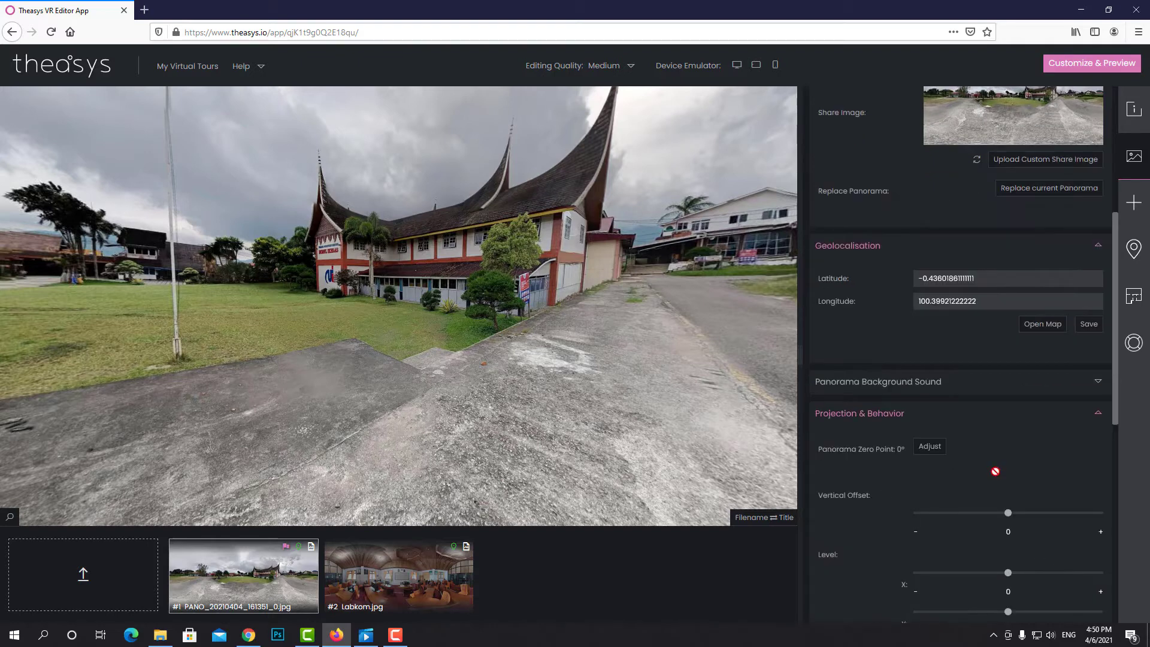
{"action": "scroll", "coordinate": [902, 479], "scroll_direction": "down", "scroll_amount": 2}
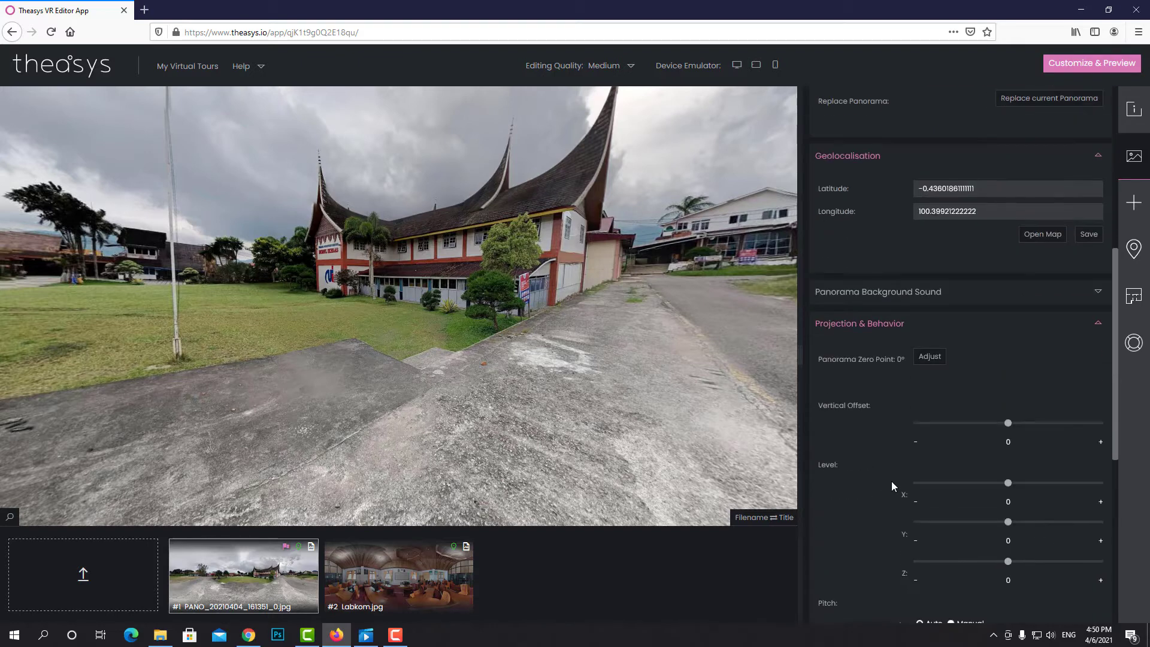
{"action": "scroll", "coordinate": [872, 487], "scroll_direction": "down", "scroll_amount": 2}
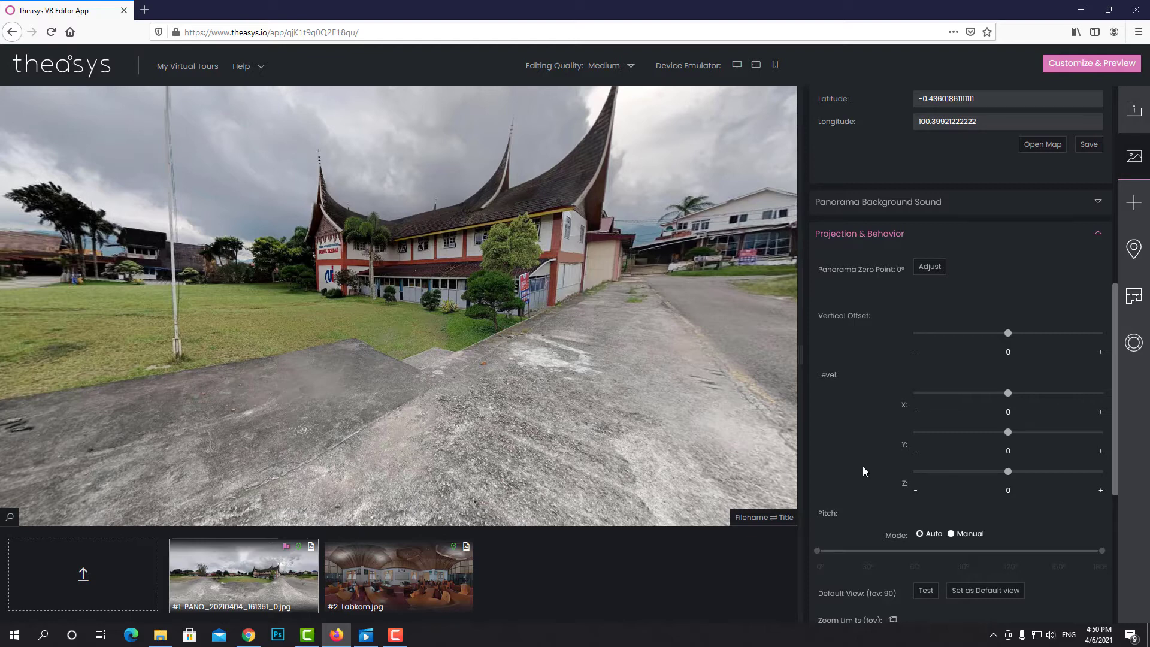
{"action": "scroll", "coordinate": [863, 465], "scroll_direction": "down", "scroll_amount": 3}
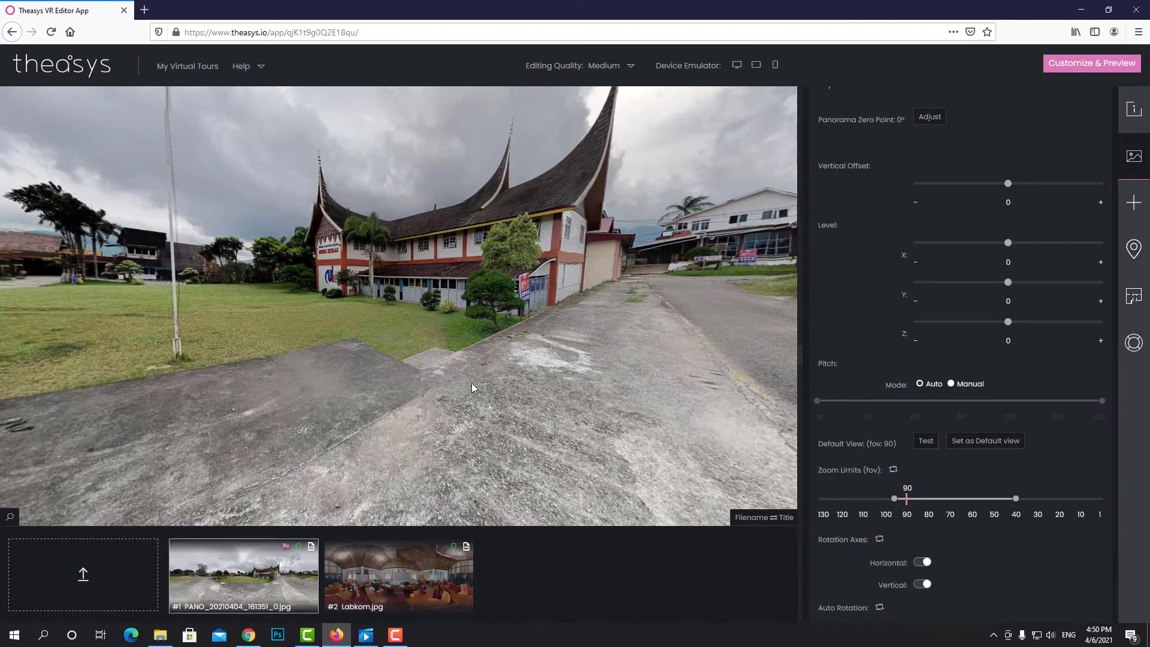
{"action": "scroll", "coordinate": [509, 361], "scroll_direction": "up", "scroll_amount": 1}
{"action": "scroll", "coordinate": [509, 361], "scroll_direction": "up", "scroll_amount": 6}
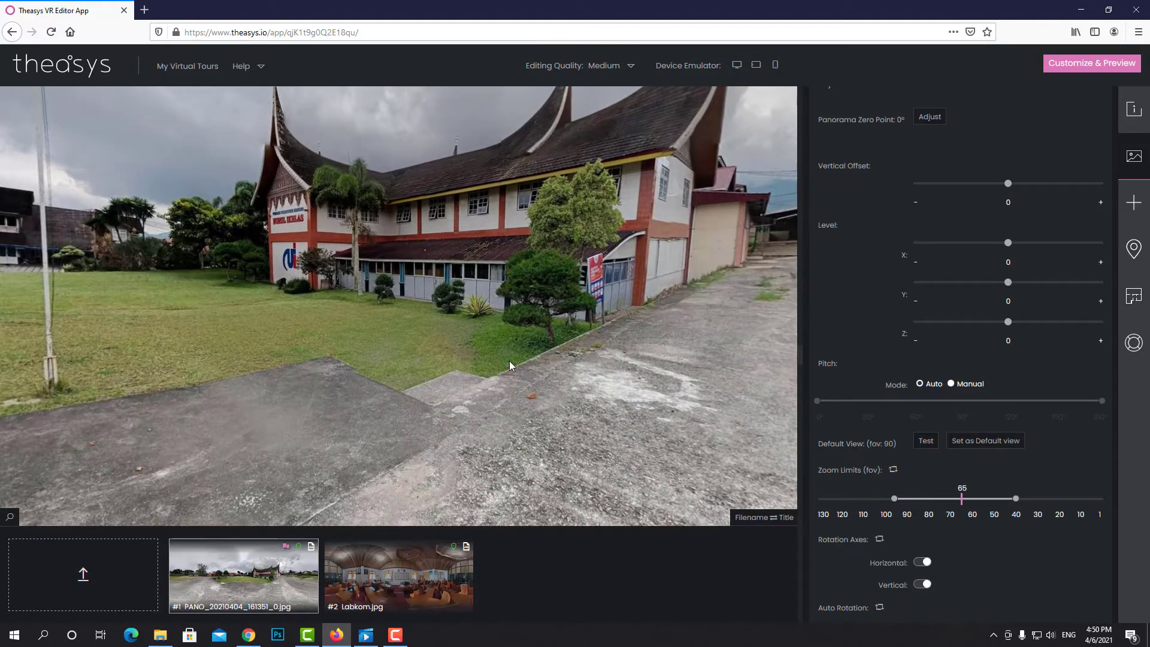
{"action": "scroll", "coordinate": [509, 360], "scroll_direction": "up", "scroll_amount": 3}
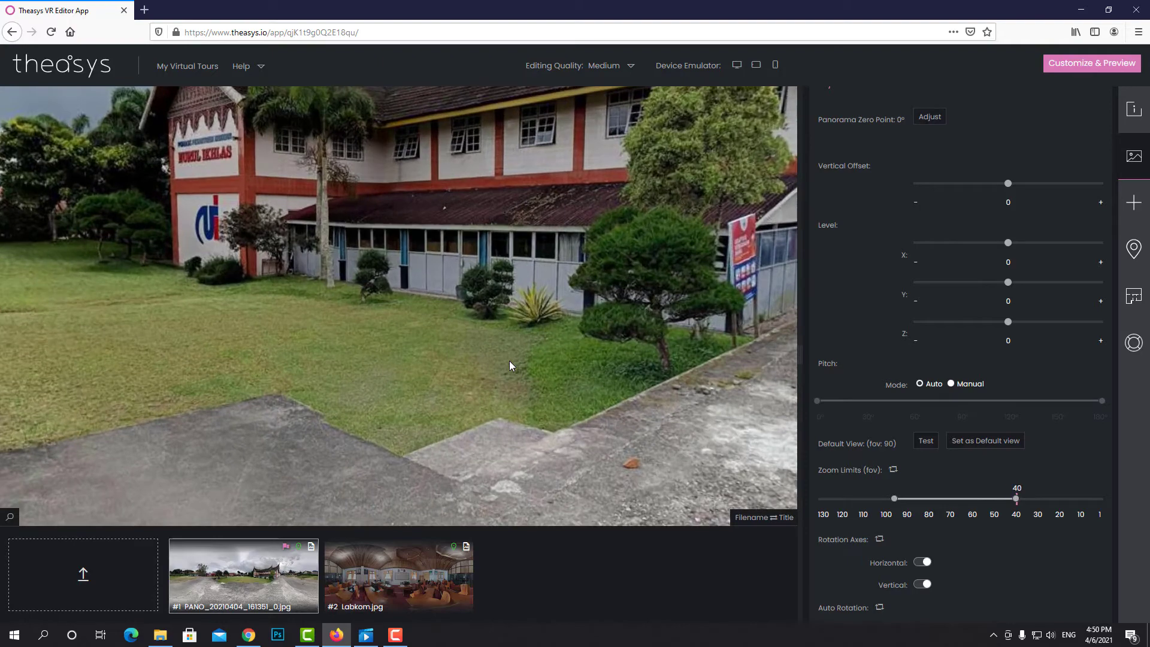
{"action": "scroll", "coordinate": [508, 361], "scroll_direction": "down", "scroll_amount": 4}
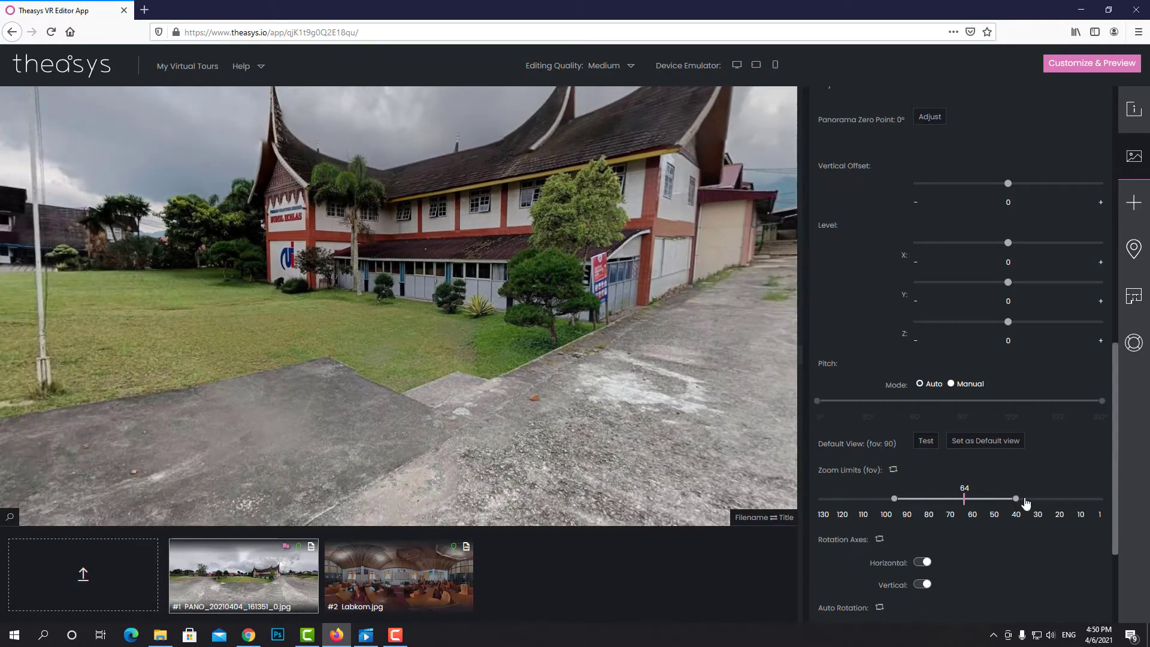
{"action": "left_click_drag", "start_coordinate": [1015, 498], "coordinate": [1077, 498]}
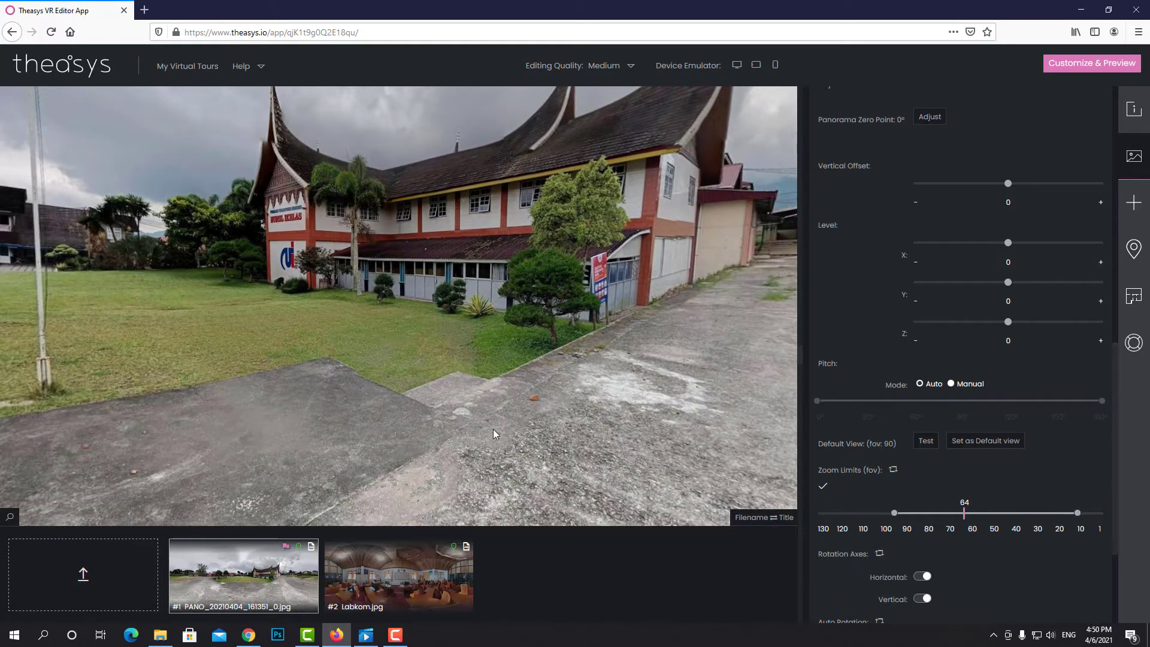
{"action": "scroll", "coordinate": [492, 413], "scroll_direction": "up", "scroll_amount": 3}
{"action": "scroll", "coordinate": [491, 397], "scroll_direction": "up", "scroll_amount": 7}
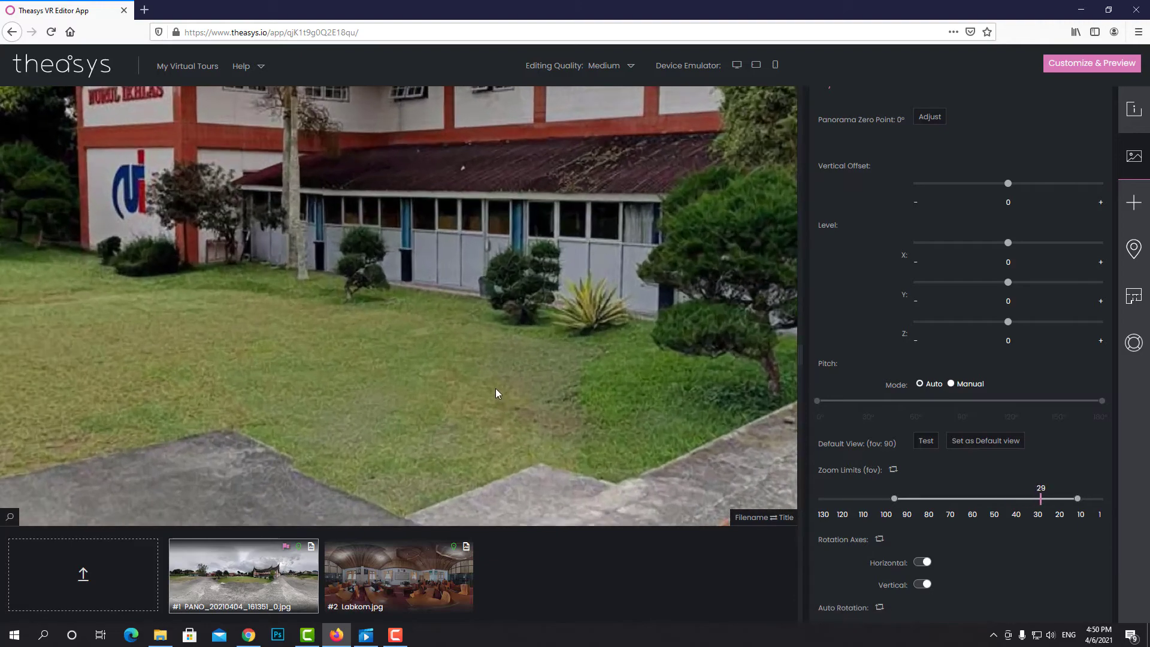
{"action": "scroll", "coordinate": [496, 393], "scroll_direction": "up", "scroll_amount": 4}
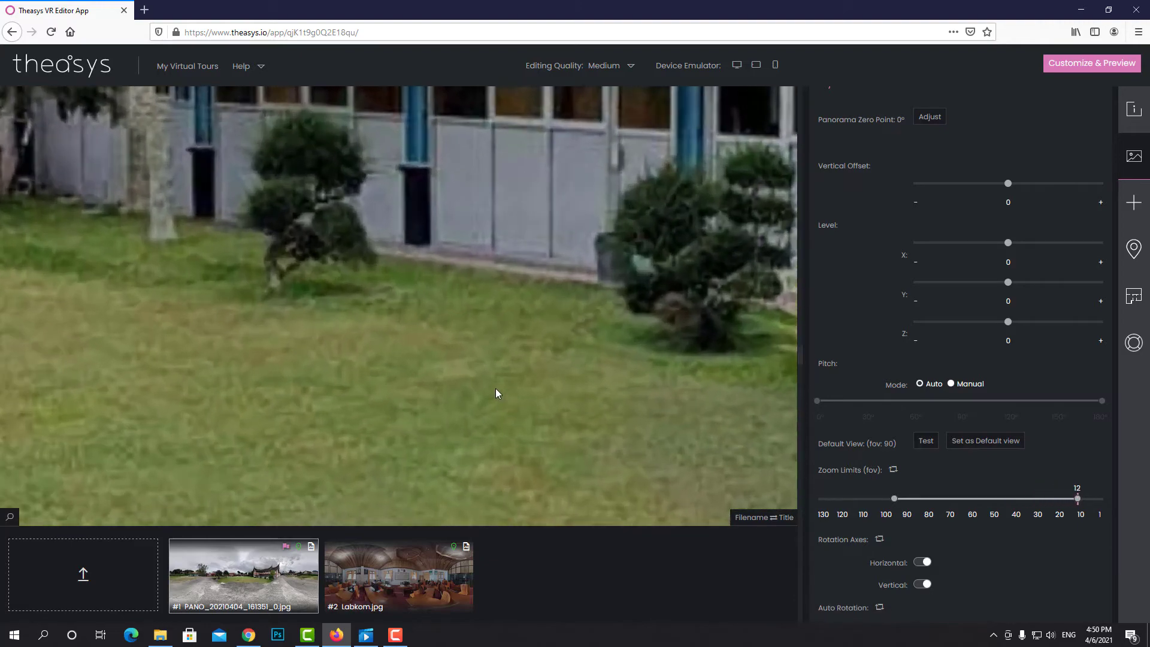
{"action": "scroll", "coordinate": [497, 392], "scroll_direction": "down", "scroll_amount": 8}
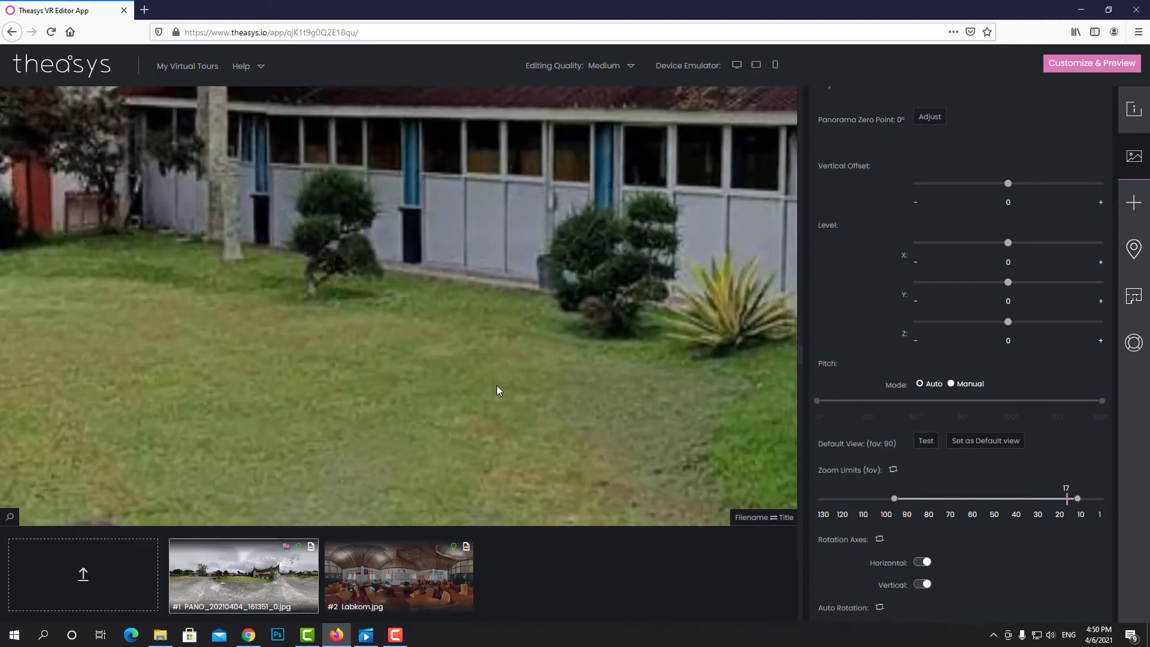
{"action": "scroll", "coordinate": [497, 390], "scroll_direction": "down", "scroll_amount": 1}
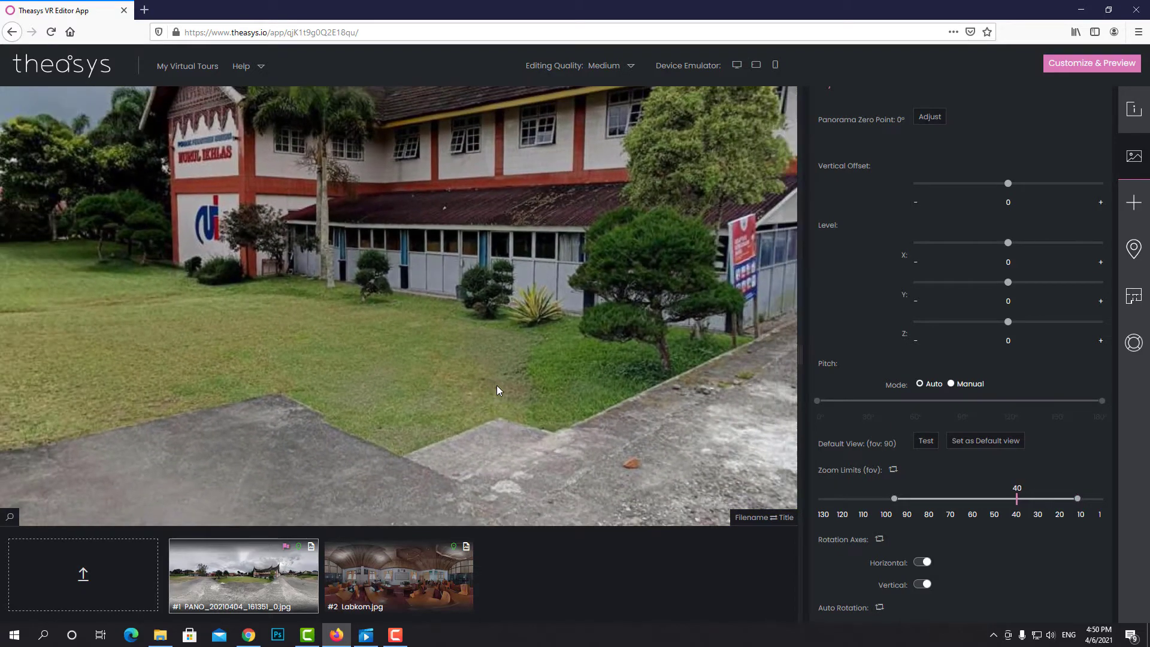
{"action": "left_click_drag", "start_coordinate": [1076, 498], "coordinate": [1016, 499]}
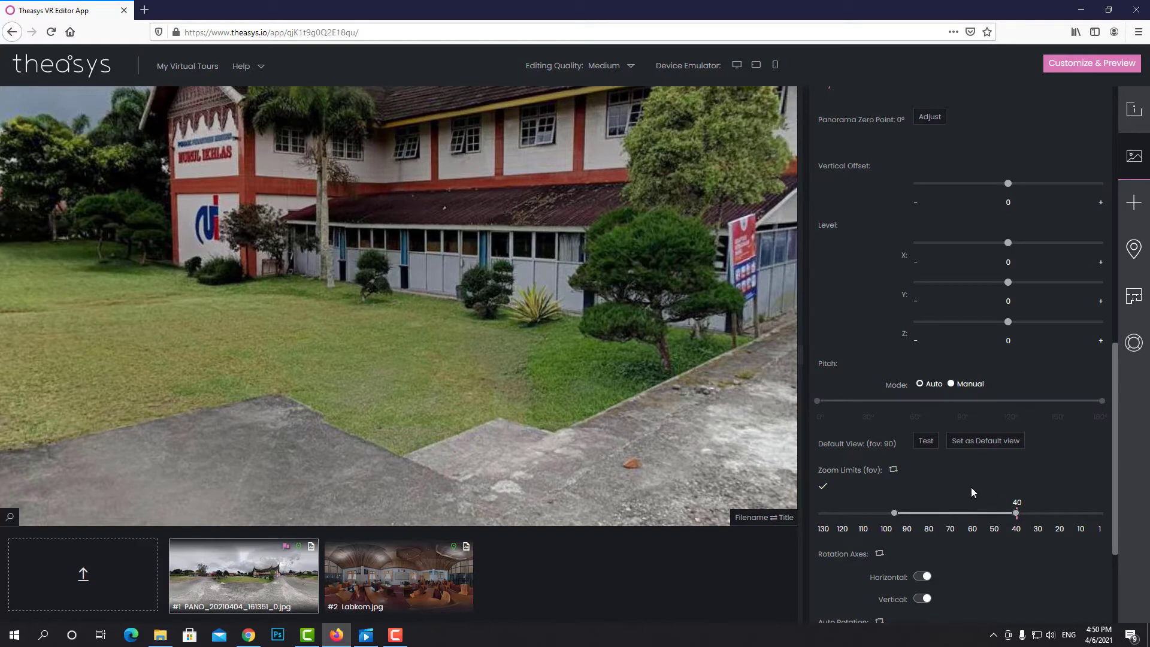
{"action": "scroll", "coordinate": [971, 487], "scroll_direction": "down", "scroll_amount": 1}
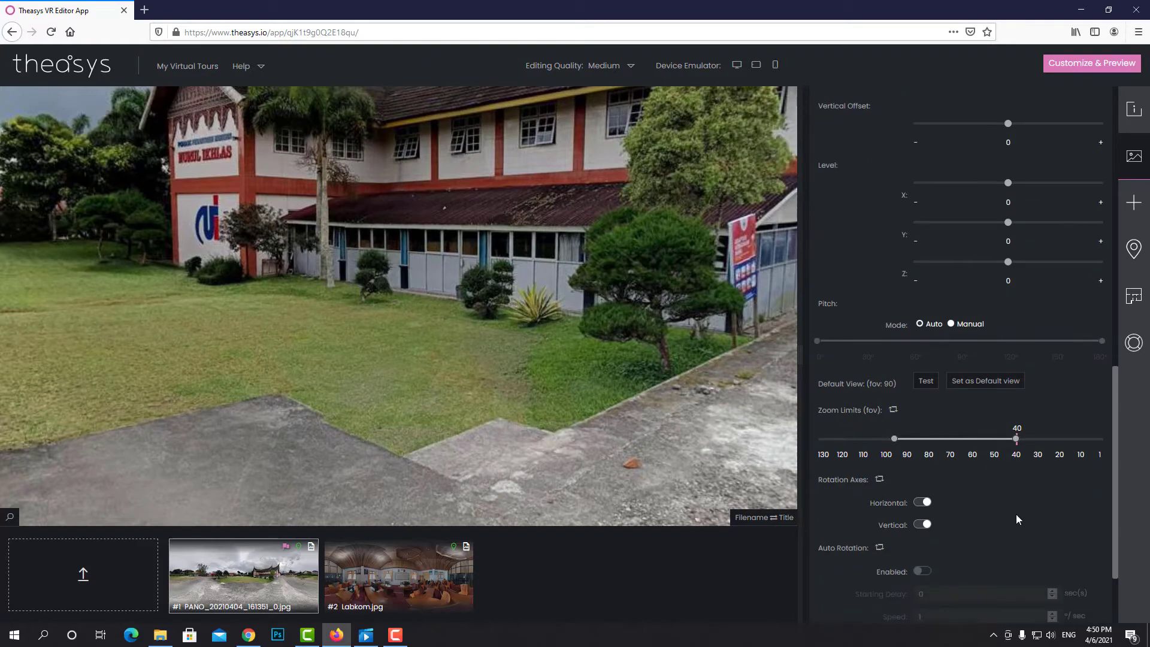
{"action": "scroll", "coordinate": [1016, 503], "scroll_direction": "down", "scroll_amount": 1}
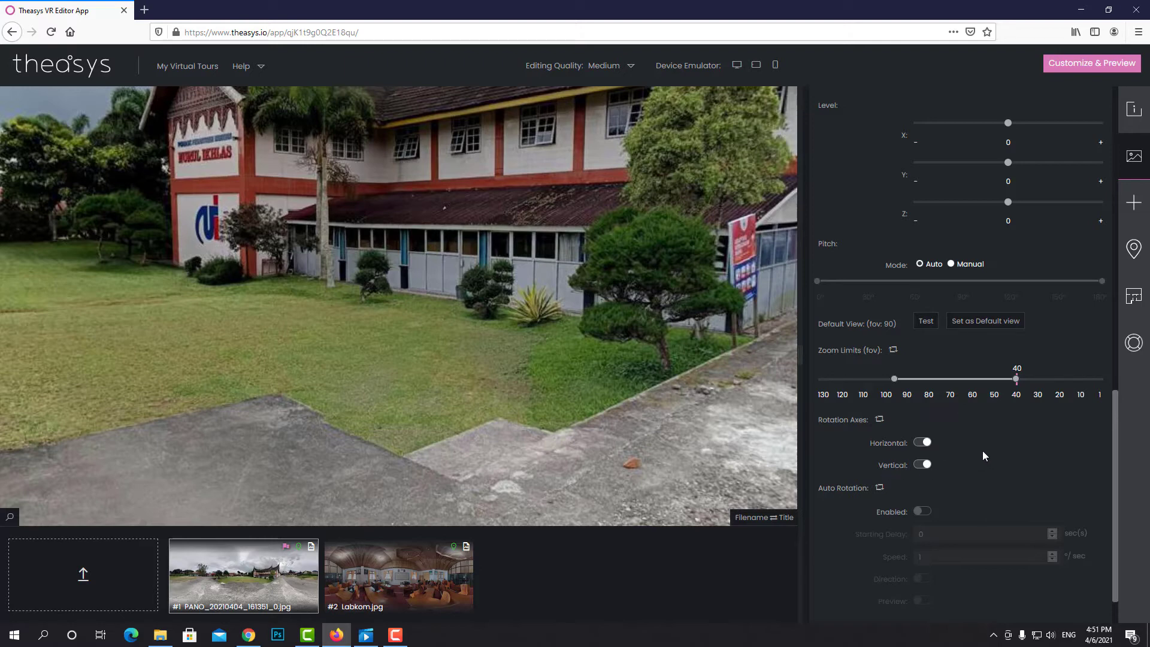
{"action": "left_click", "coordinate": [922, 443]}
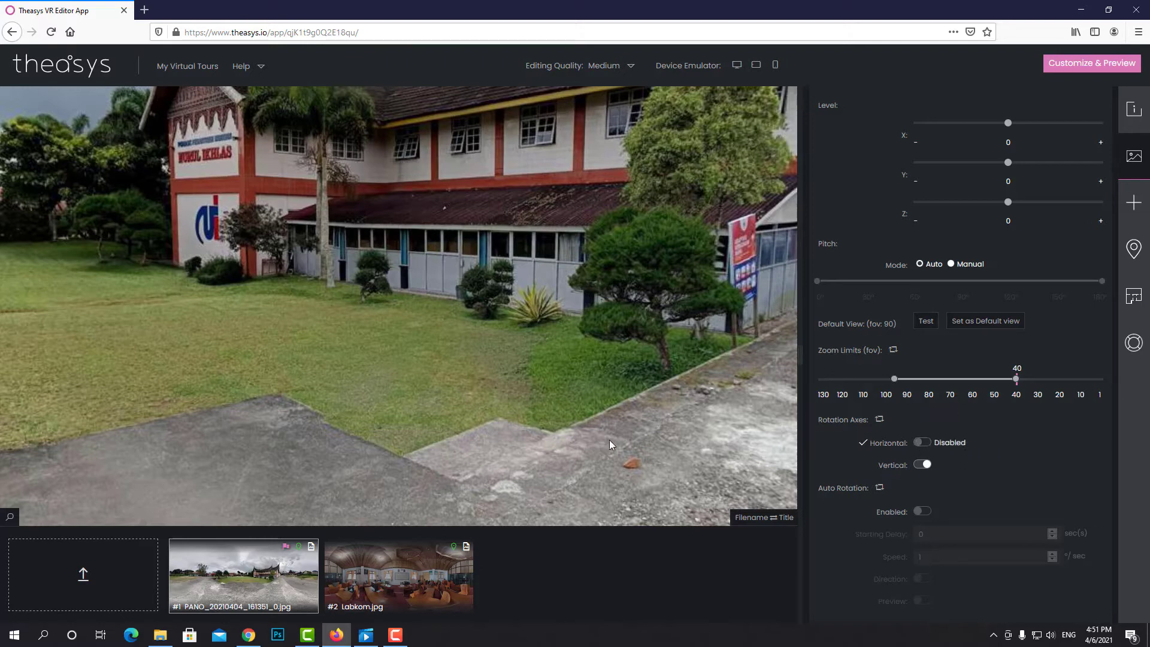
{"action": "left_click_drag", "start_coordinate": [209, 302], "coordinate": [465, 189]}
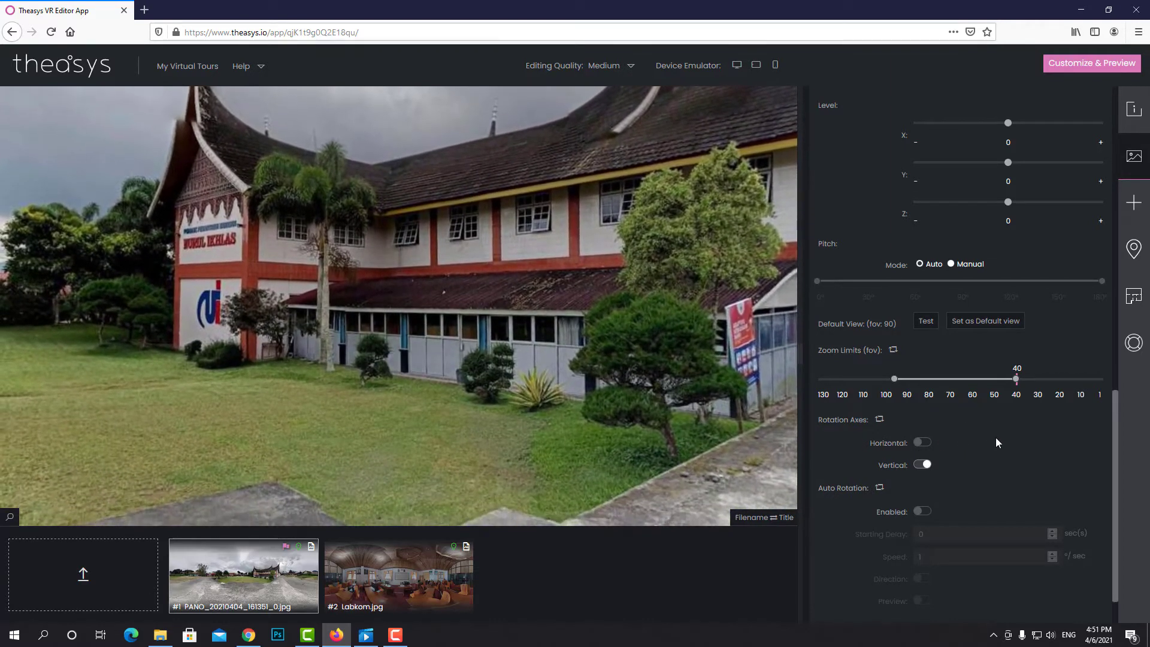
{"action": "left_click", "coordinate": [933, 441]}
{"action": "left_click", "coordinate": [920, 466]}
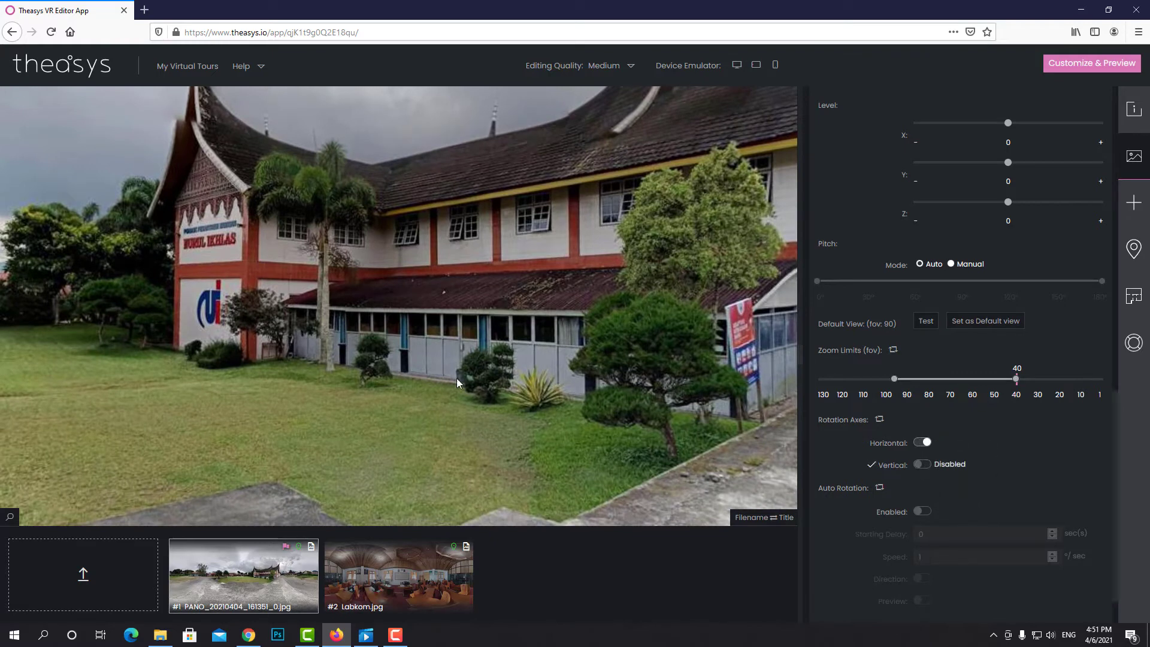
{"action": "left_click_drag", "start_coordinate": [400, 411], "coordinate": [393, 321]}
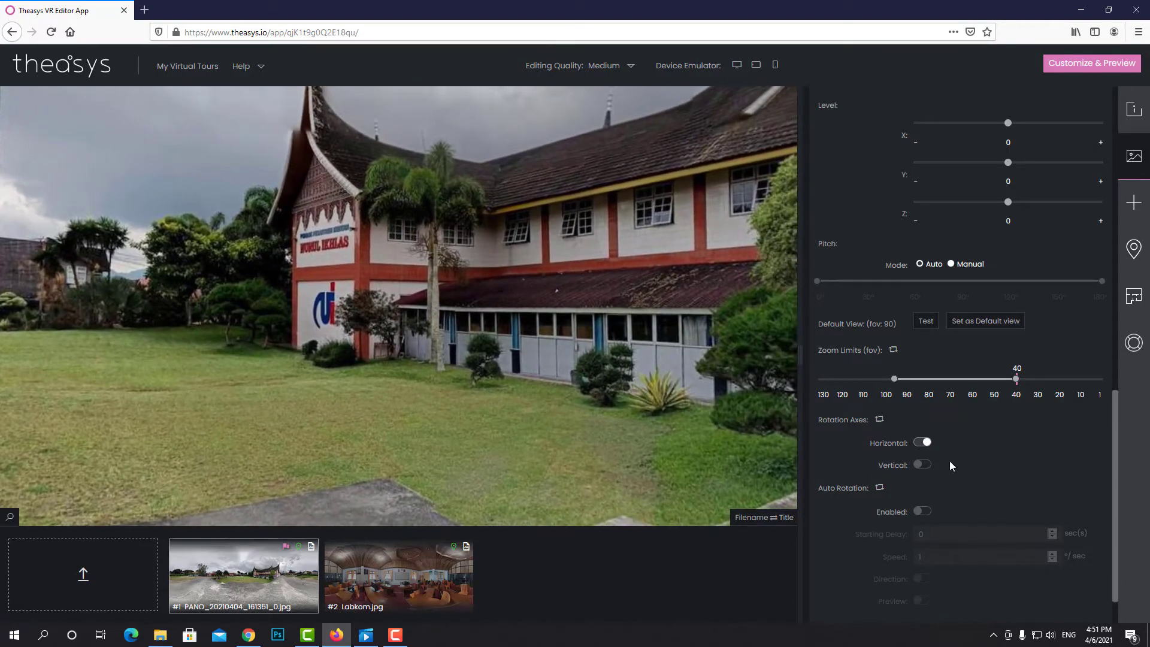
{"action": "left_click", "coordinate": [922, 465]}
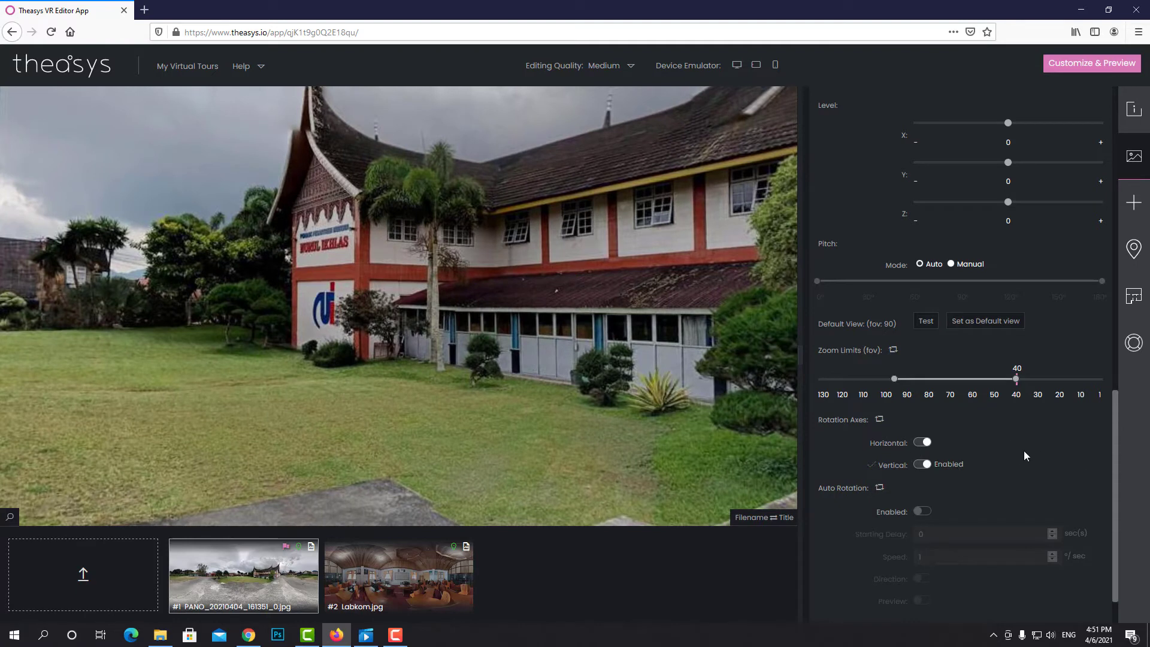
{"action": "scroll", "coordinate": [1008, 444], "scroll_direction": "down", "scroll_amount": 1}
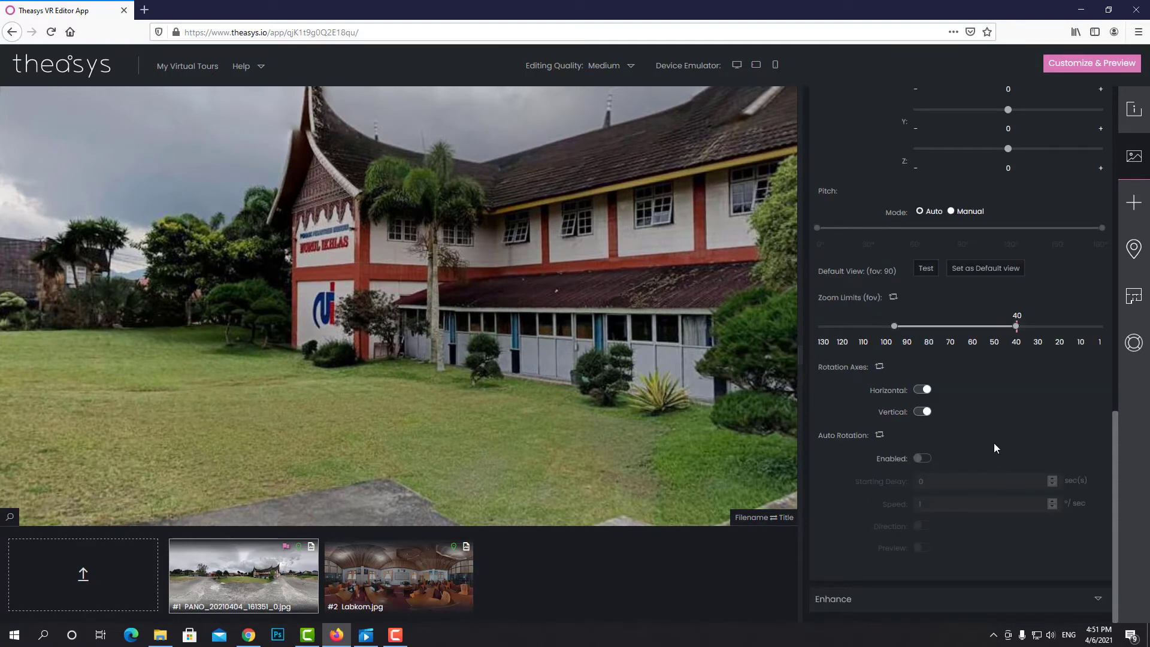
Enable auto rotation at 15°/sec with no starting delay, previewing it briefly
{"action": "left_click", "coordinate": [924, 458]}
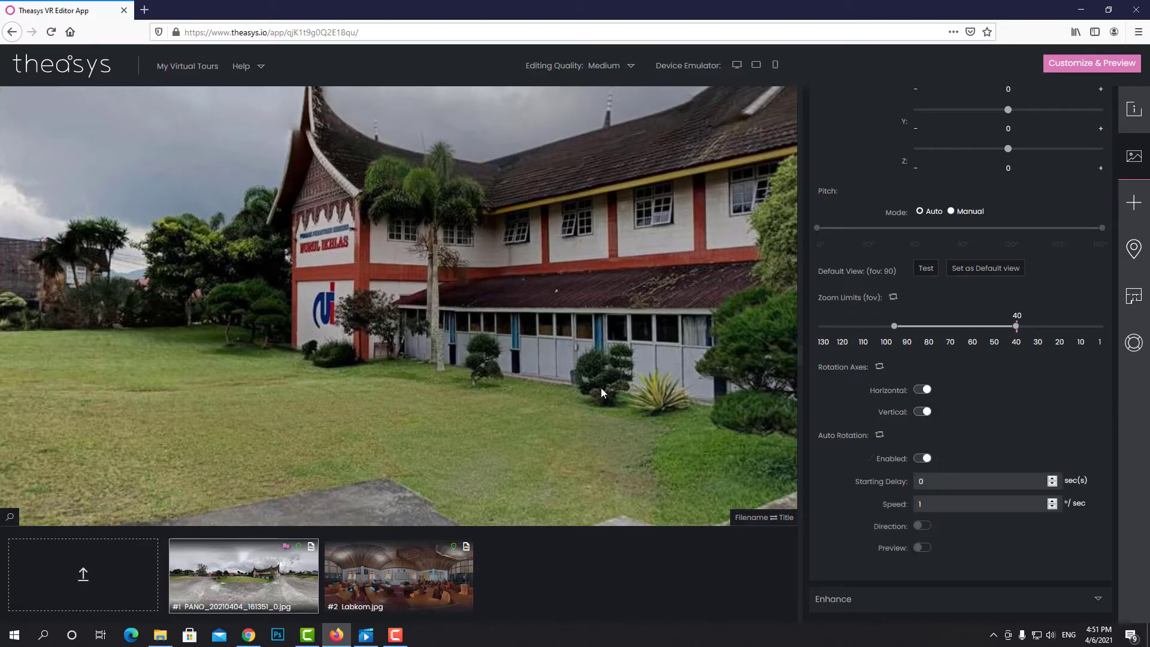
{"action": "left_click", "coordinate": [923, 547]}
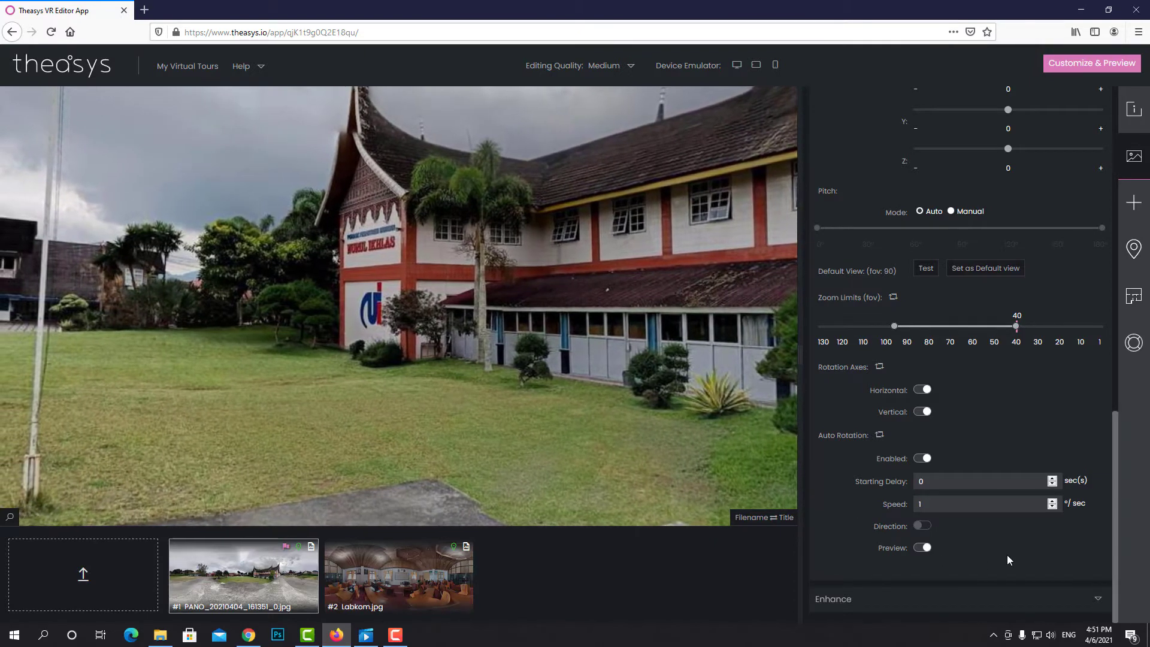
{"action": "left_click", "coordinate": [959, 504]}
{"action": "type", "text": "0"}
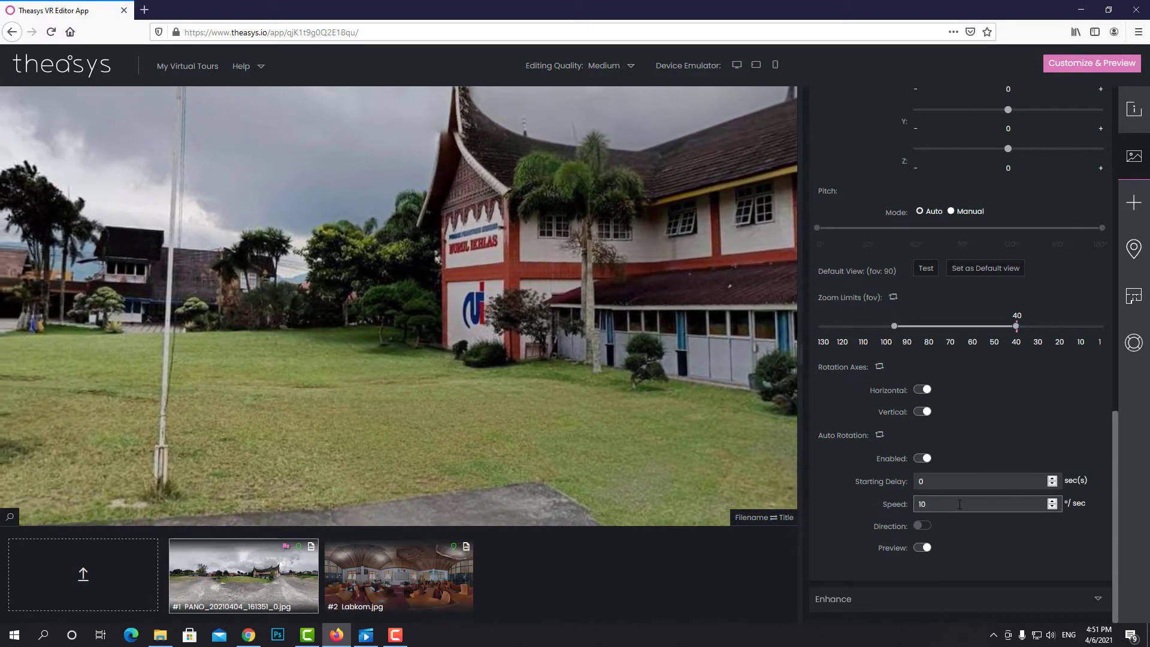
{"action": "left_click_drag", "start_coordinate": [960, 504], "coordinate": [887, 511]}
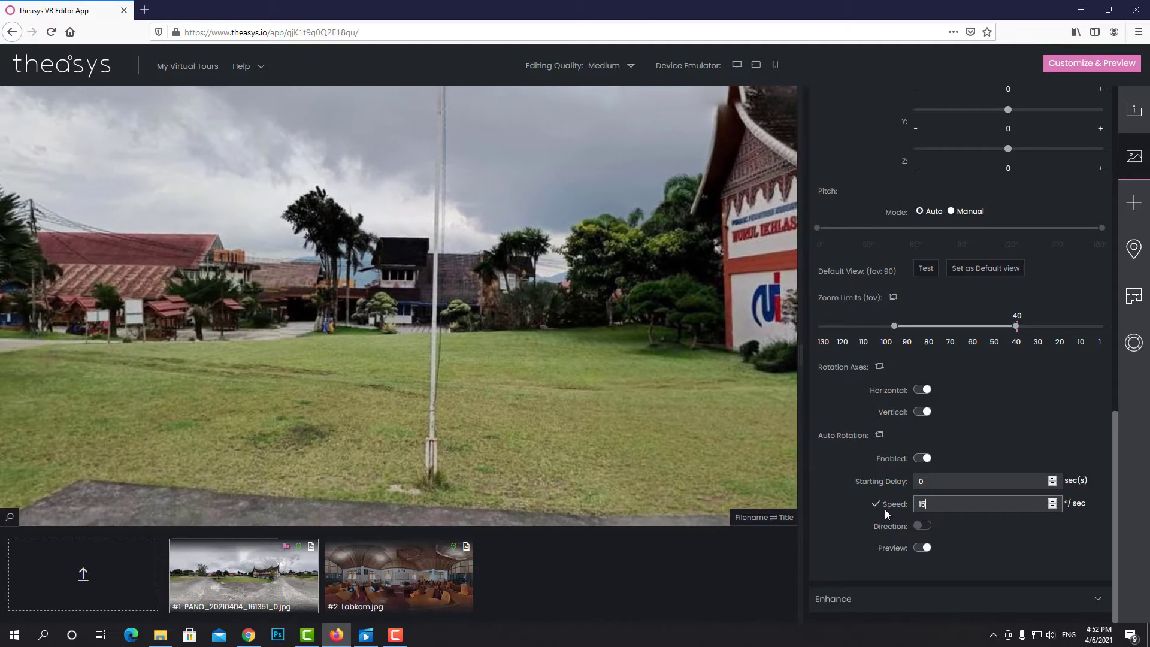
{"action": "type", "text": "5"}
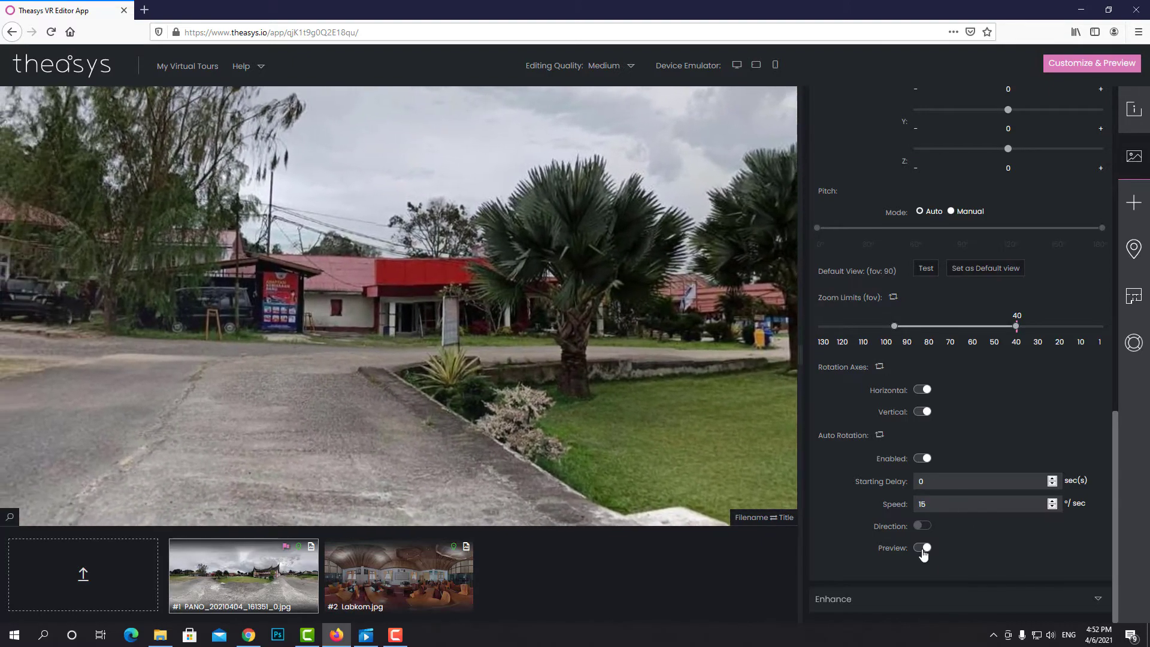
{"action": "left_click", "coordinate": [922, 548]}
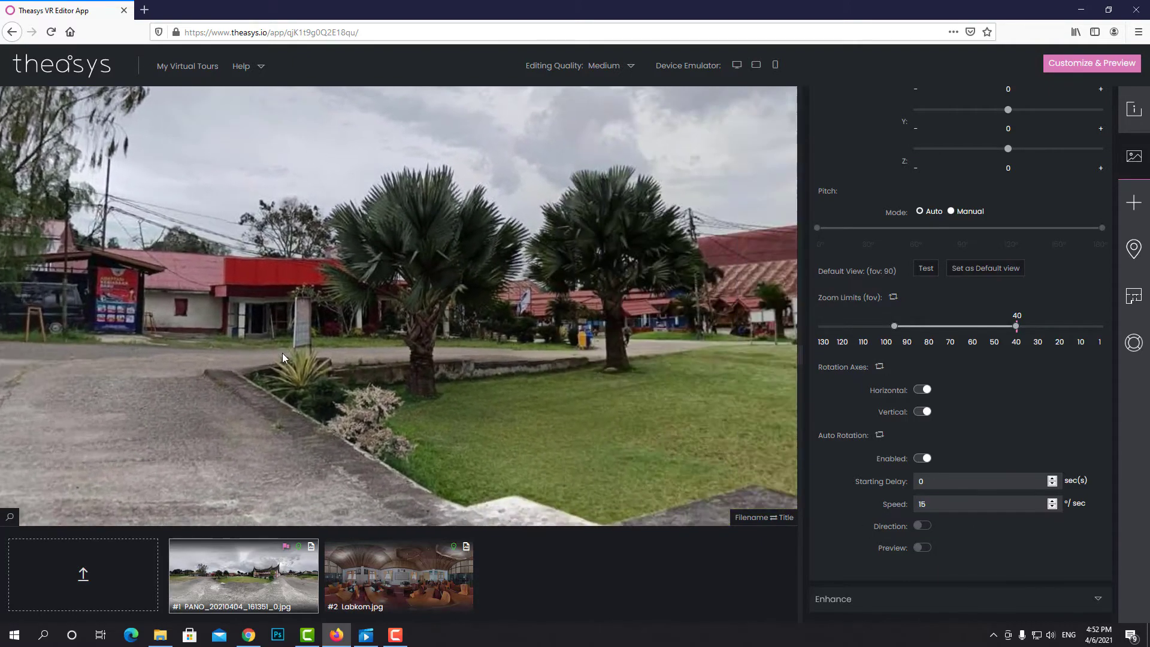
Turn the view back toward the Nurul Ikhlas main building
{"action": "left_click_drag", "start_coordinate": [282, 353], "coordinate": [180, 352]}
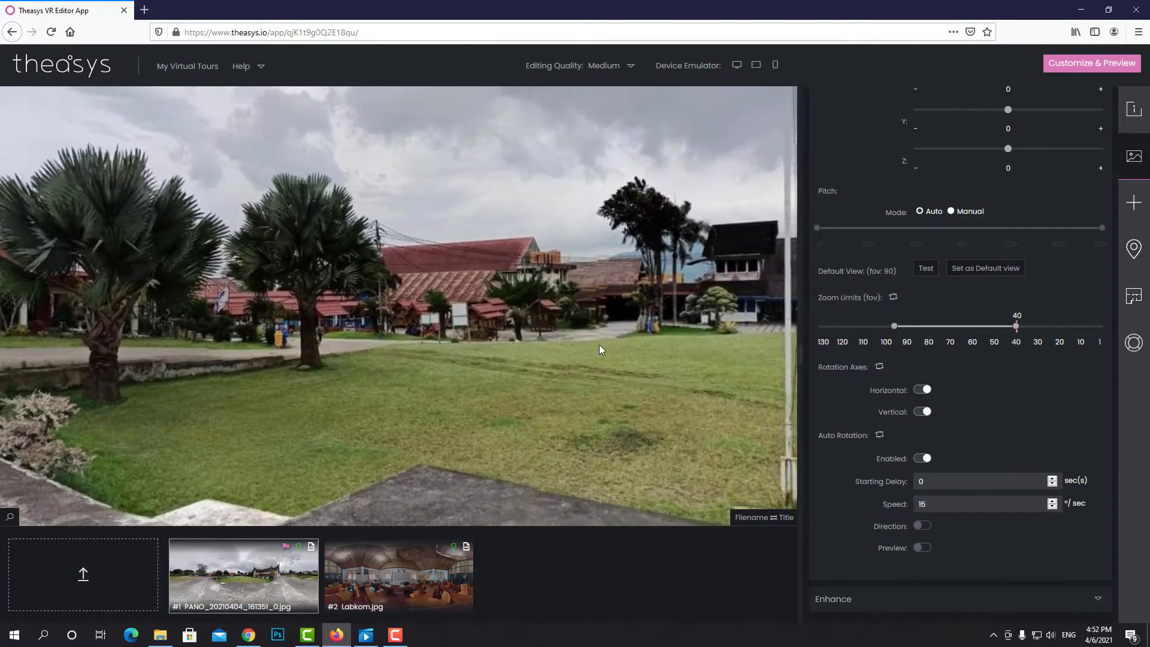
{"action": "left_click_drag", "start_coordinate": [599, 344], "coordinate": [150, 335]}
{"action": "left_click_drag", "start_coordinate": [520, 321], "coordinate": [398, 328]}
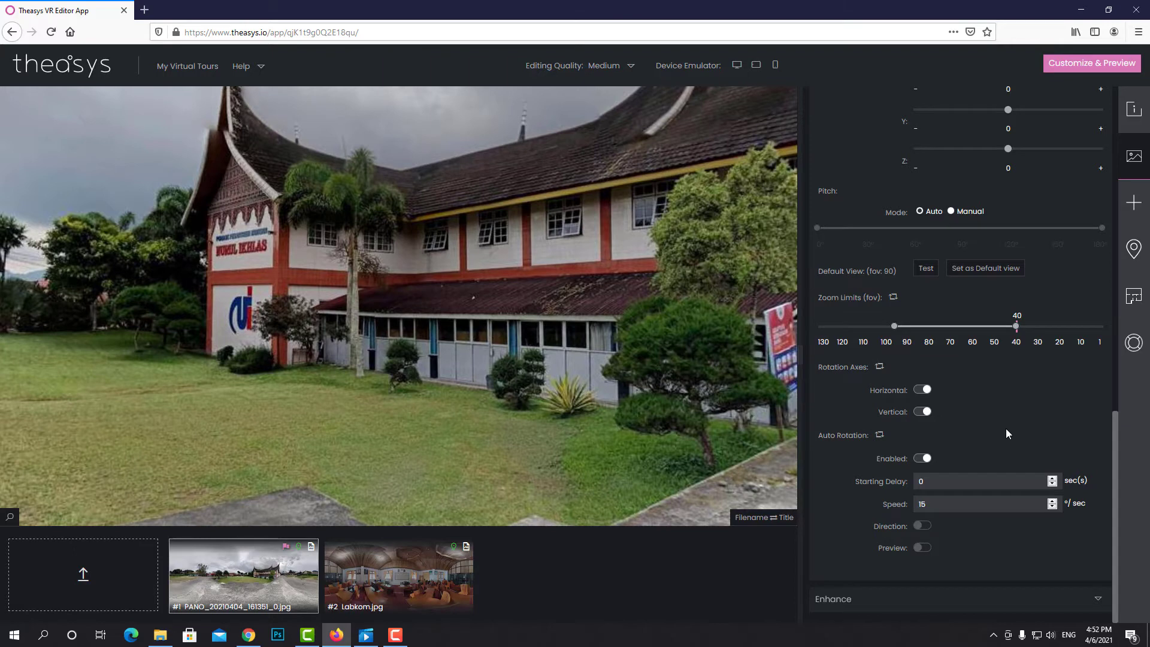
{"action": "scroll", "coordinate": [1011, 404], "scroll_direction": "up", "scroll_amount": 5}
{"action": "scroll", "coordinate": [1028, 395], "scroll_direction": "up", "scroll_amount": 2}
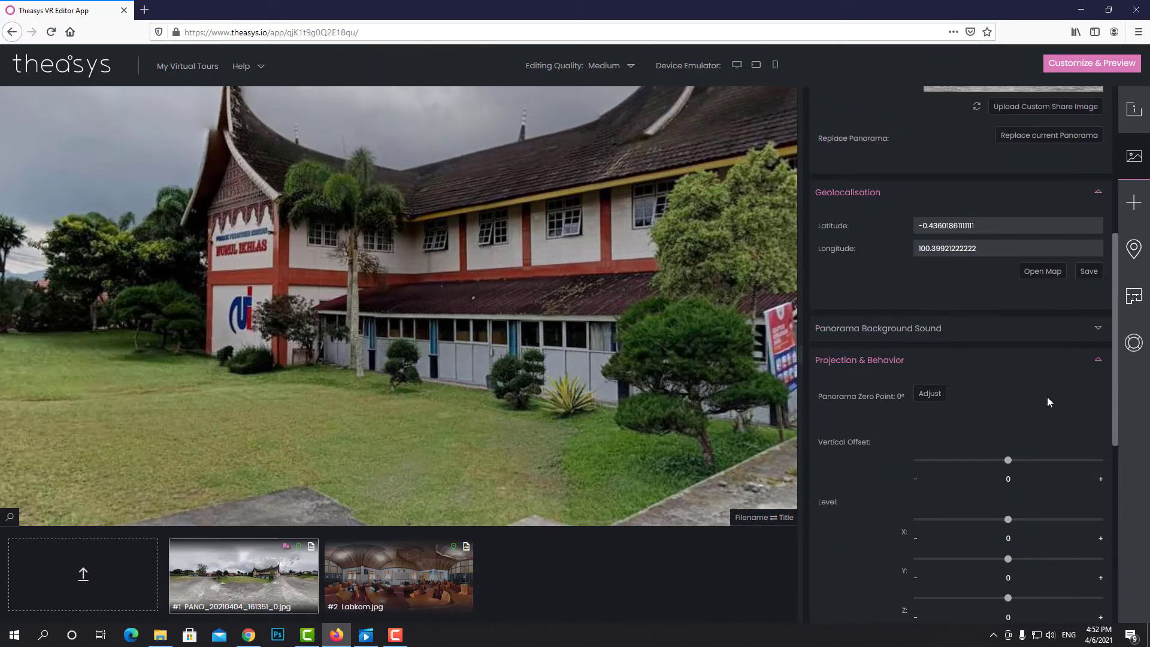
Collapse the Projection & Behavior and Geolocalisation sections and expand the Objects panel
{"action": "left_click", "coordinate": [1099, 363]}
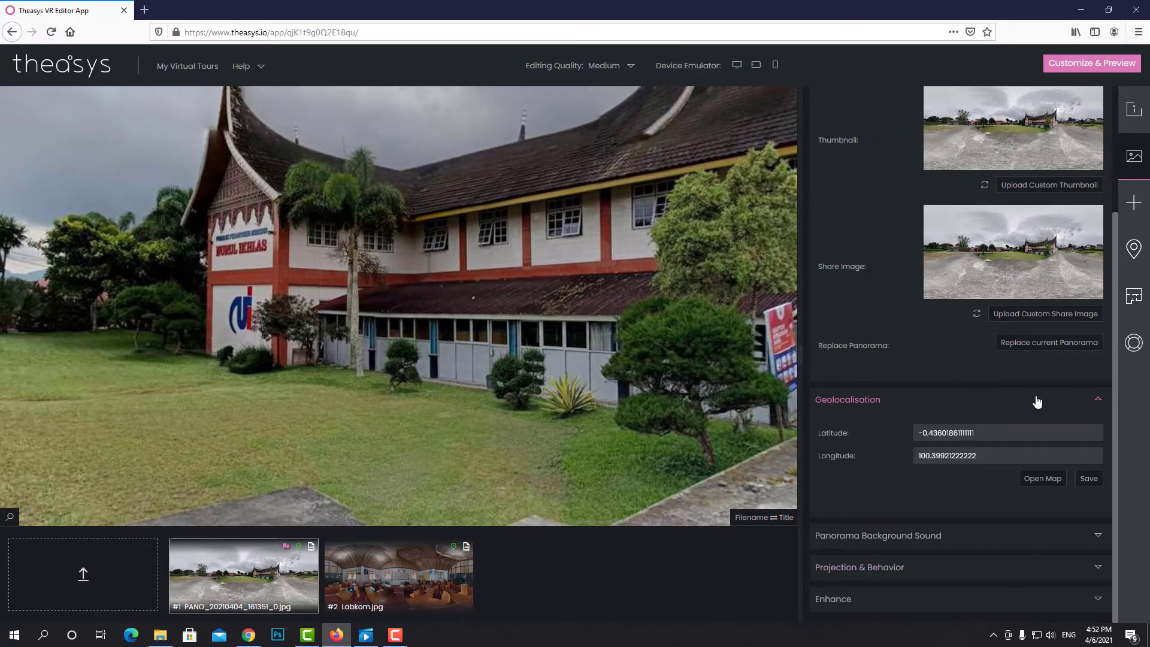
{"action": "left_click", "coordinate": [1097, 399]}
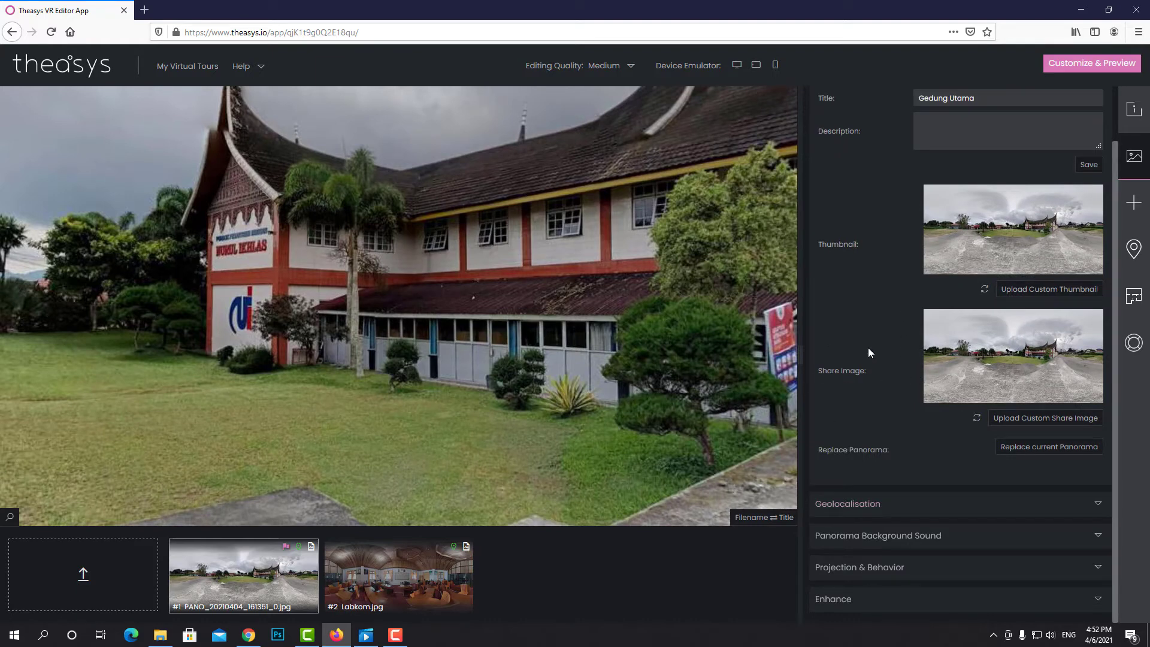
{"action": "left_click", "coordinate": [1133, 202]}
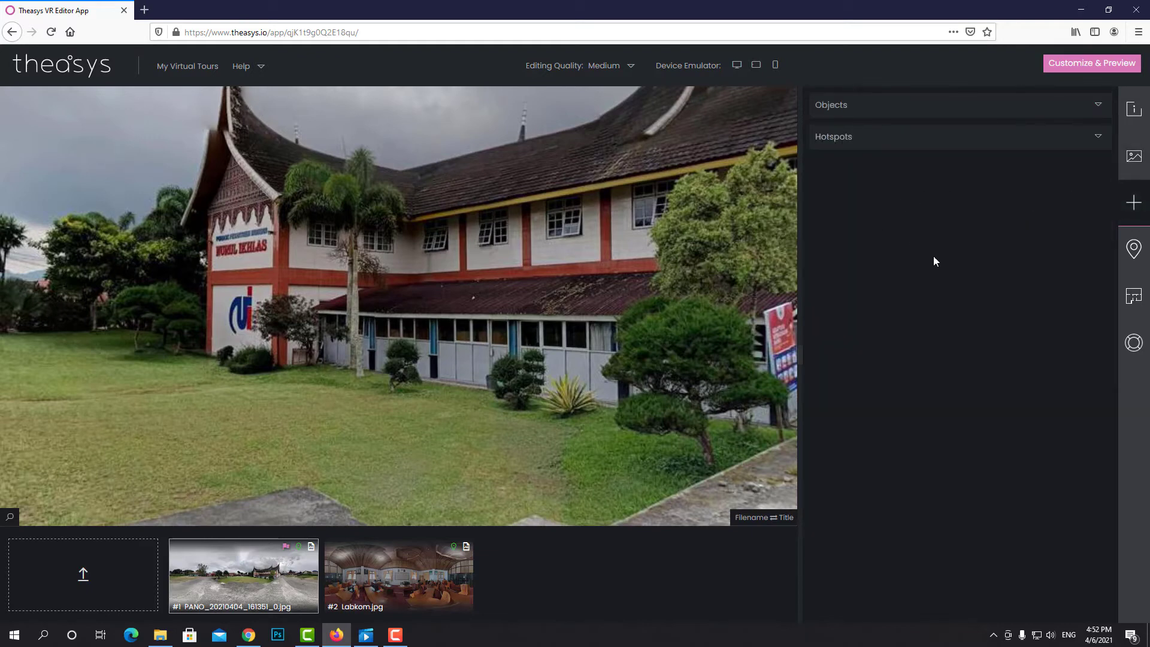
{"action": "left_click", "coordinate": [855, 108]}
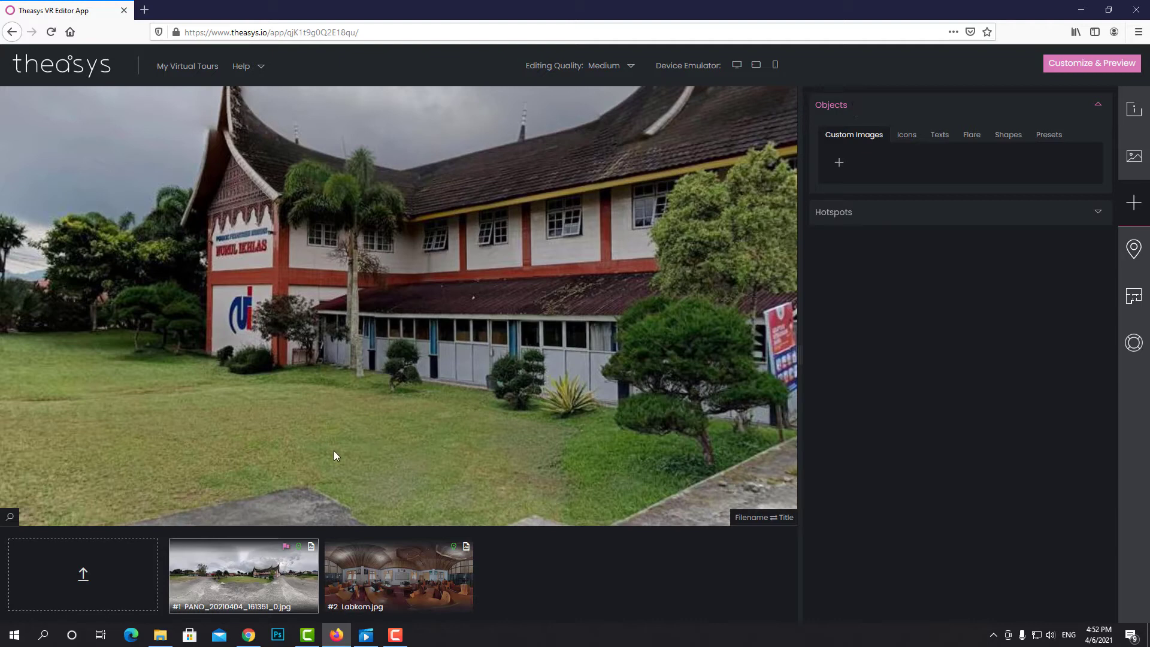
{"action": "left_click_drag", "start_coordinate": [325, 440], "coordinate": [550, 413]}
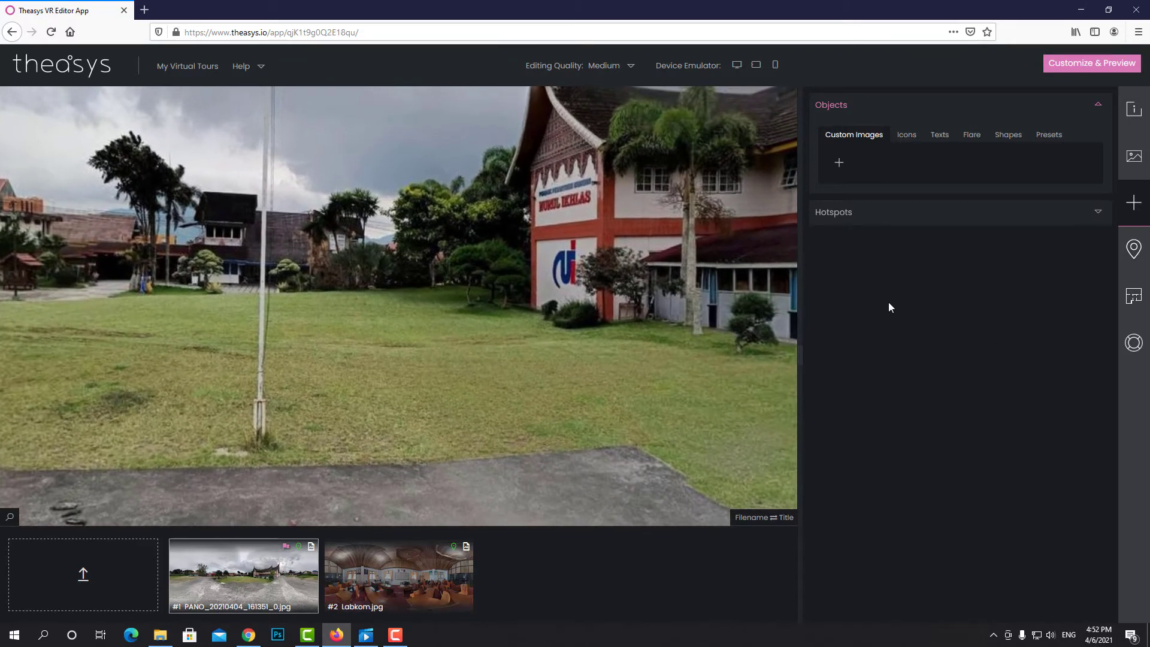
Browse the Icons, Texts, Flare, Shapes and Presets tabs, then list the icon font libraries
{"action": "left_click", "coordinate": [905, 144]}
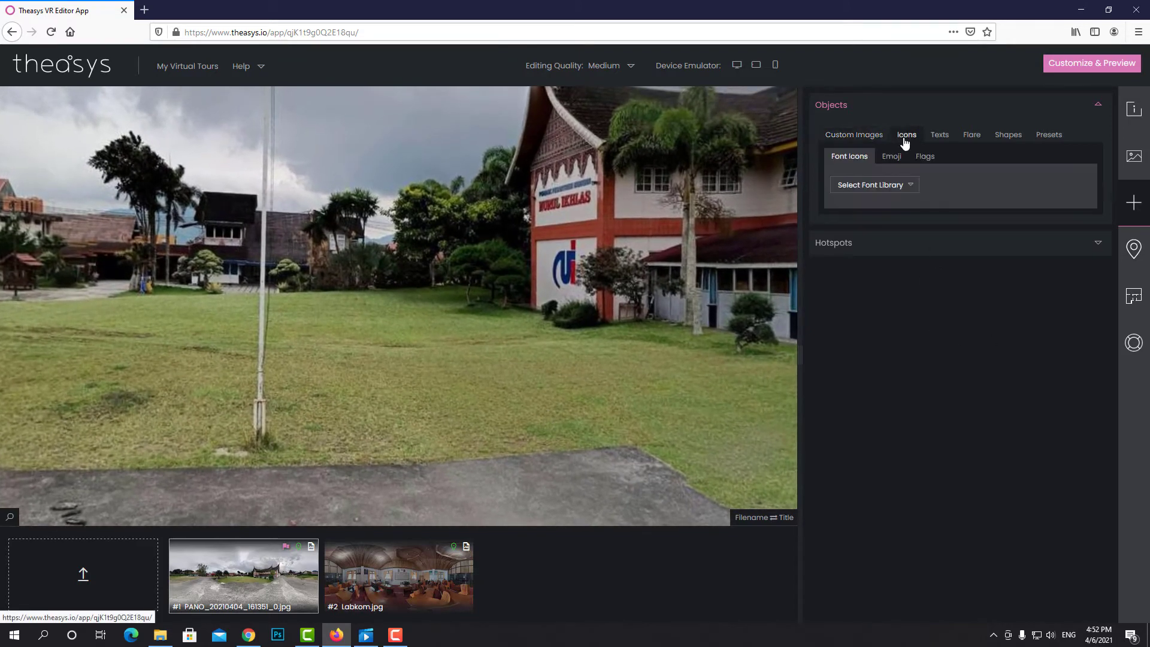
{"action": "left_click", "coordinate": [939, 144]}
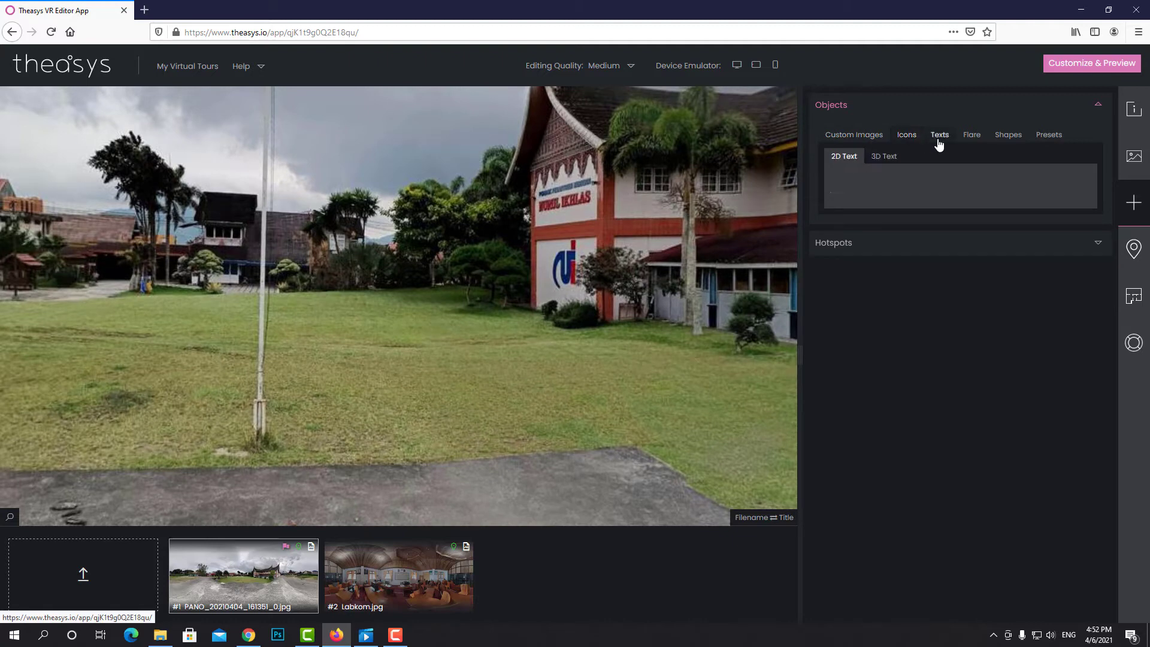
{"action": "left_click", "coordinate": [972, 141]}
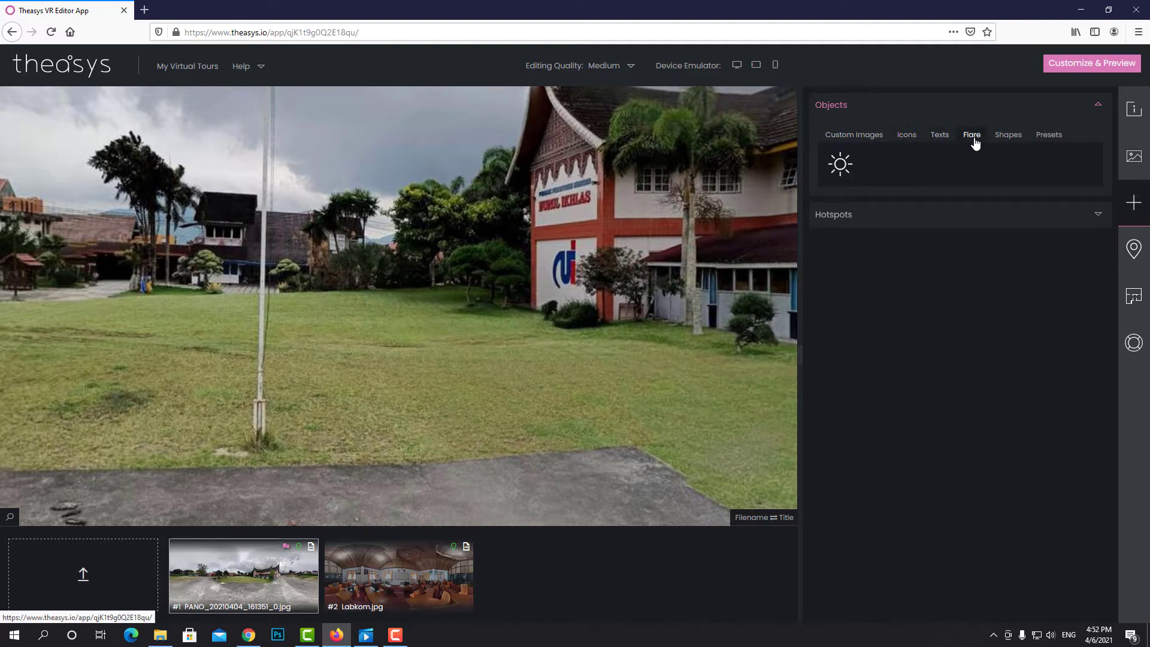
{"action": "left_click", "coordinate": [1006, 142]}
{"action": "left_click", "coordinate": [1048, 138]}
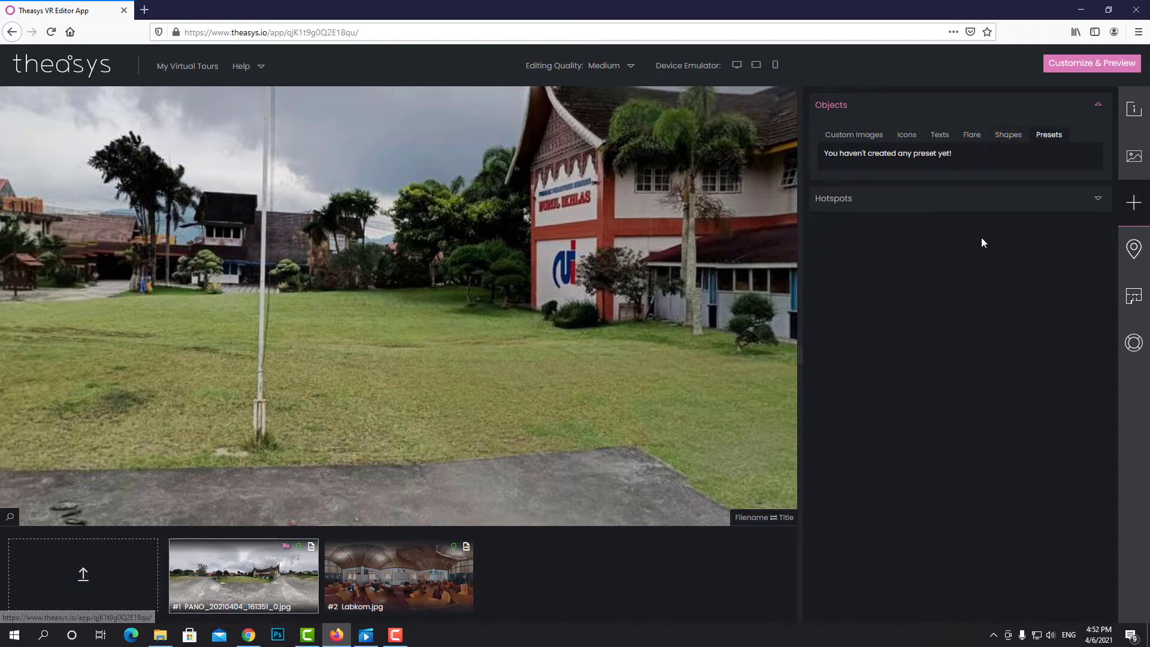
{"action": "left_click", "coordinate": [903, 142]}
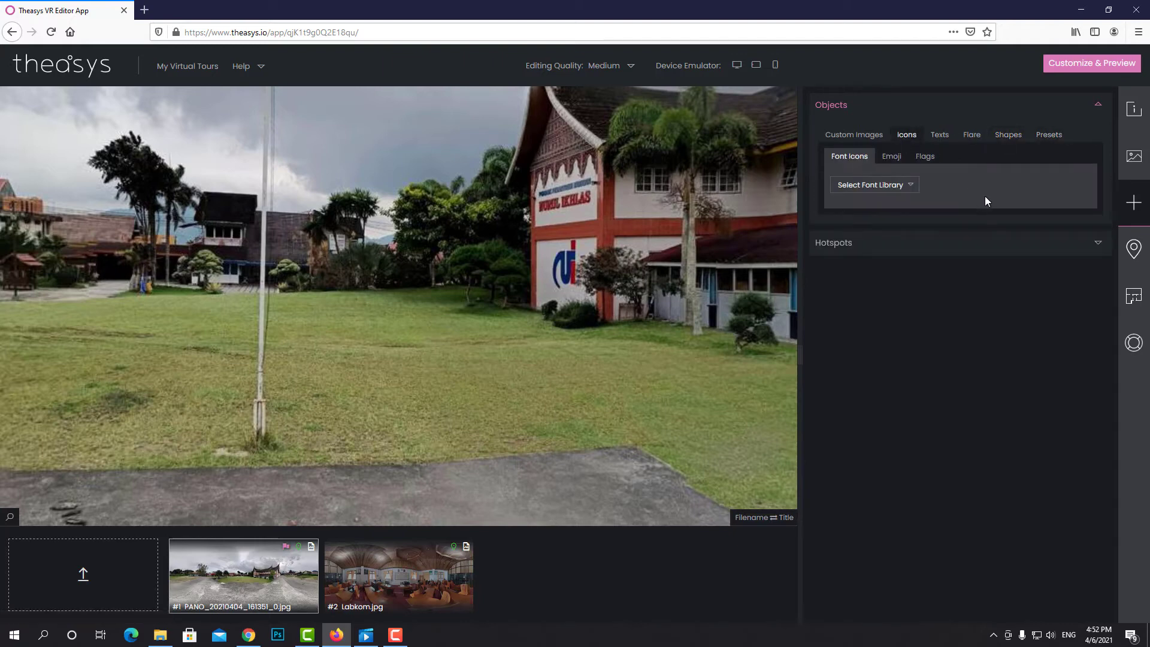
{"action": "left_click", "coordinate": [909, 186]}
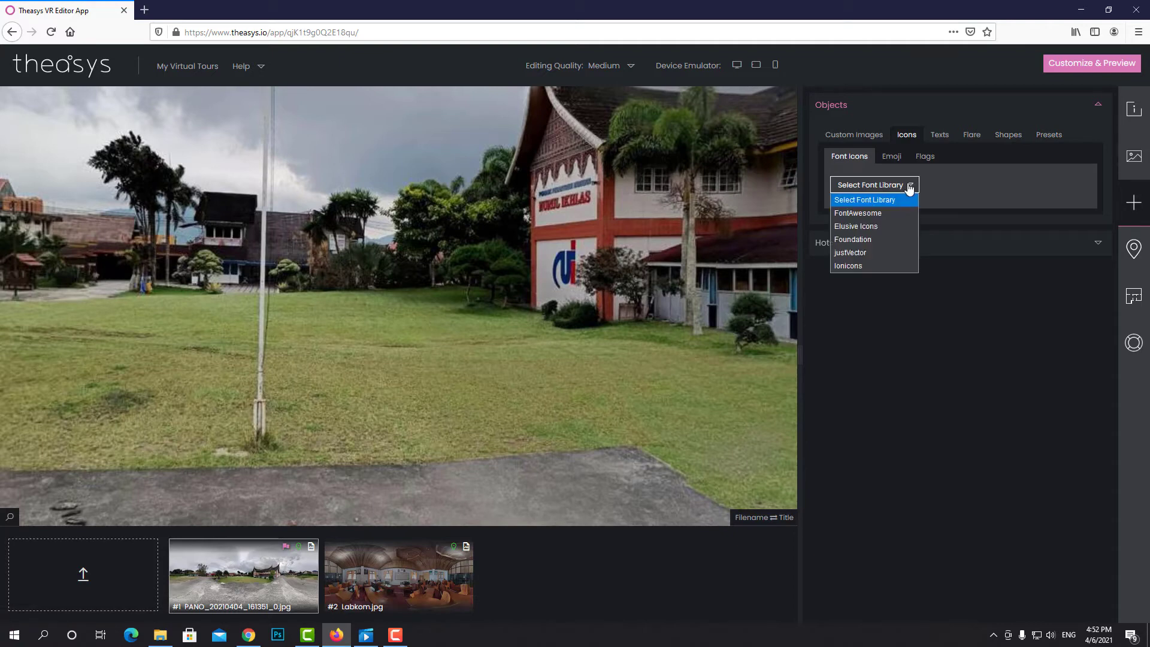
Choose FontAwesome, search 'arr' and drop the fa-arrow-up icon onto the pavement
{"action": "left_click", "coordinate": [865, 213]}
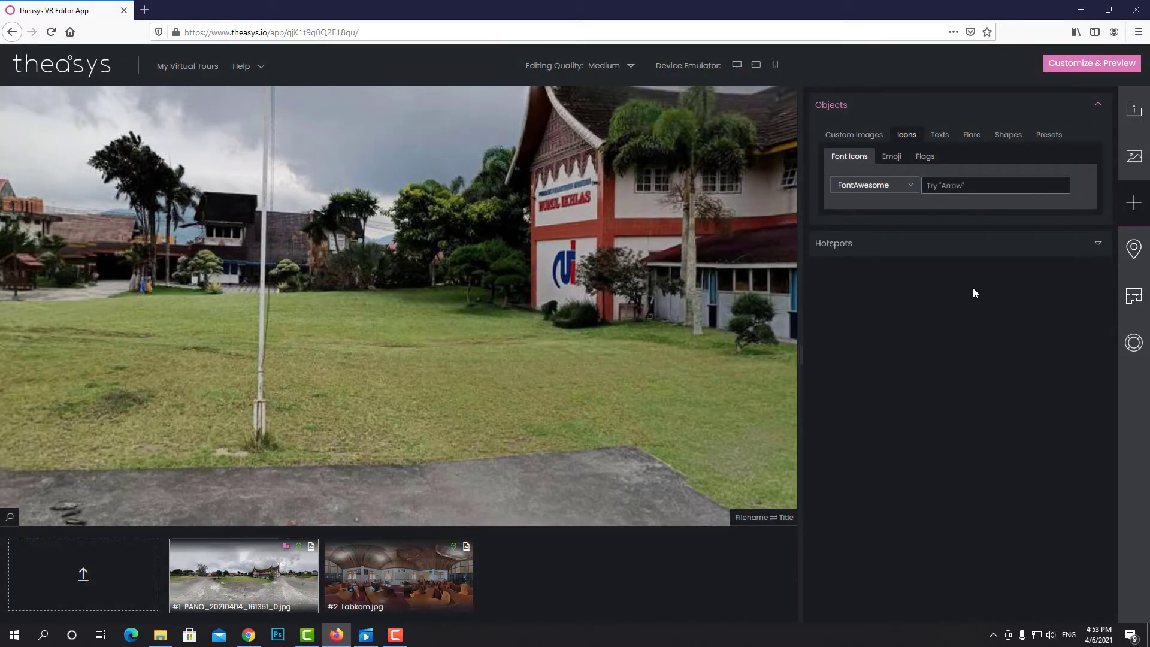
{"action": "left_click", "coordinate": [1096, 246]}
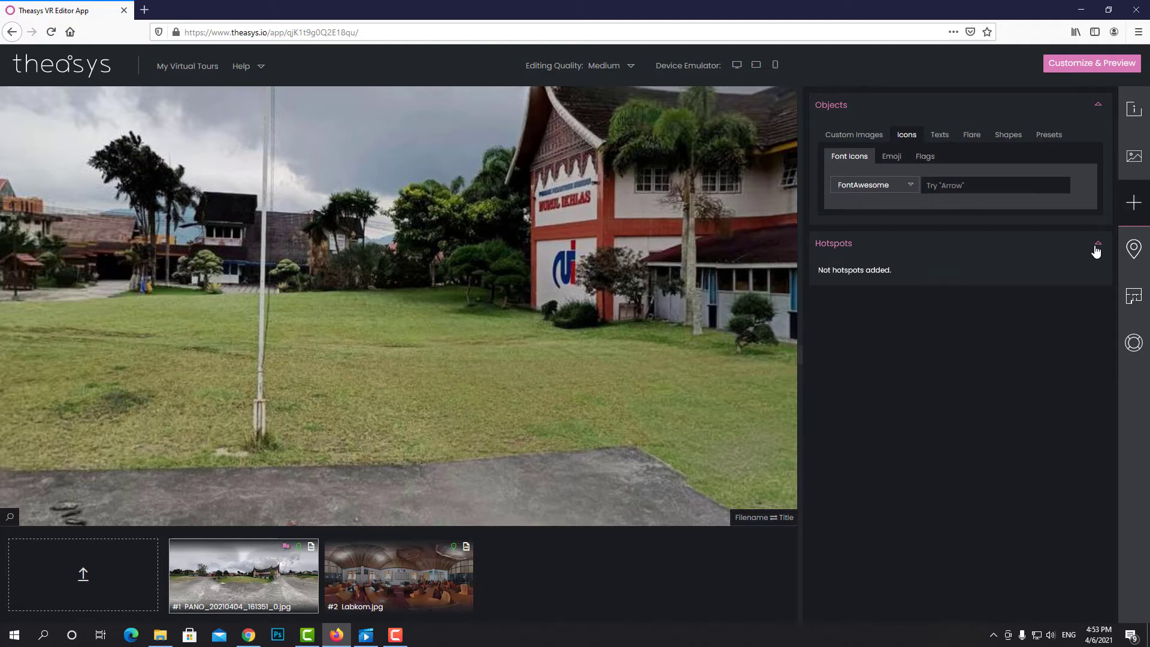
{"action": "left_click", "coordinate": [998, 187]}
{"action": "type", "text": "arr"}
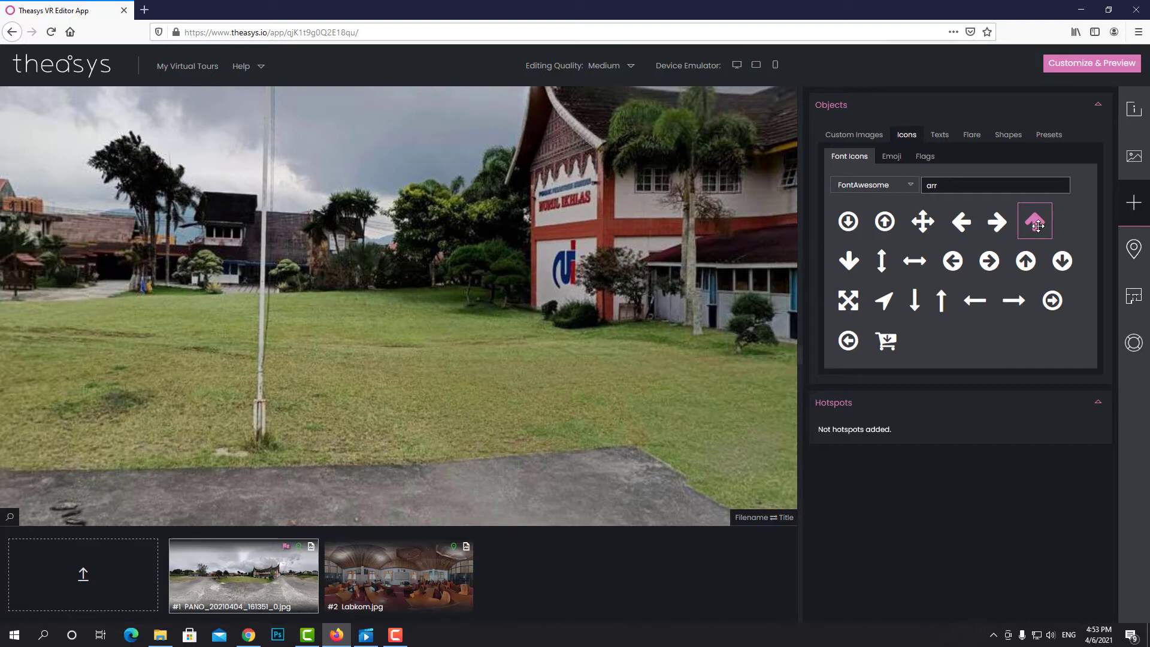
{"action": "left_click_drag", "start_coordinate": [1037, 225], "coordinate": [383, 429]}
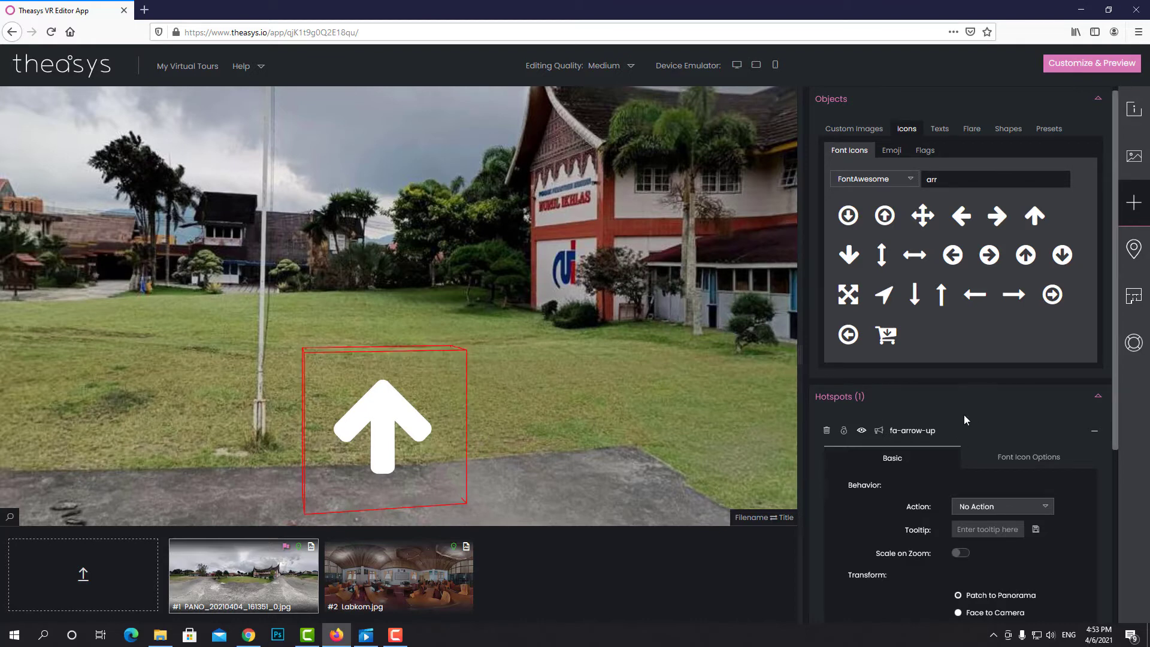
Set the arrow hotspot's action to Link to Panorama with Labkom.jpg as the destination
{"action": "scroll", "coordinate": [964, 419], "scroll_direction": "down", "scroll_amount": 1}
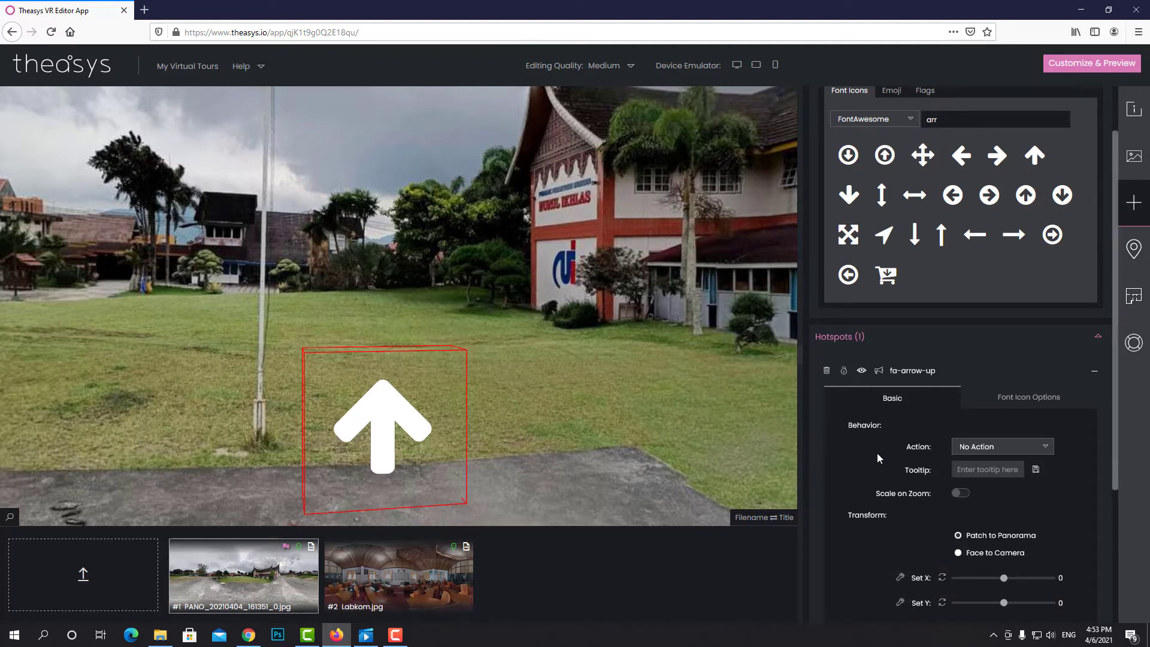
{"action": "scroll", "coordinate": [881, 459], "scroll_direction": "down", "scroll_amount": 1}
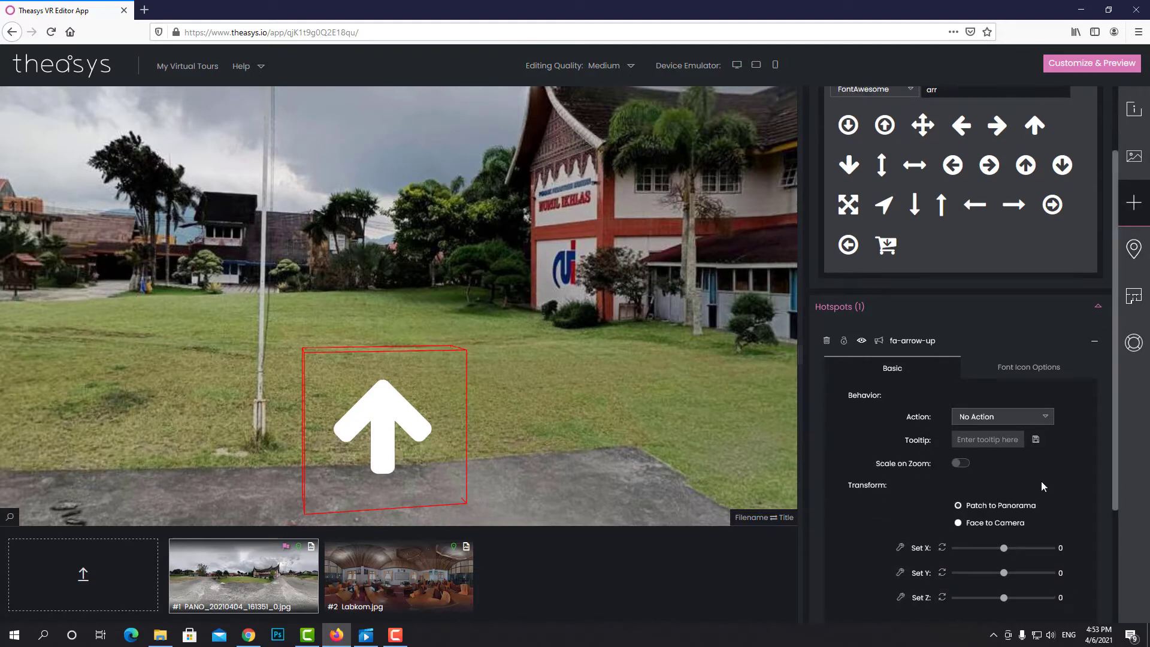
{"action": "left_click", "coordinate": [1044, 419]}
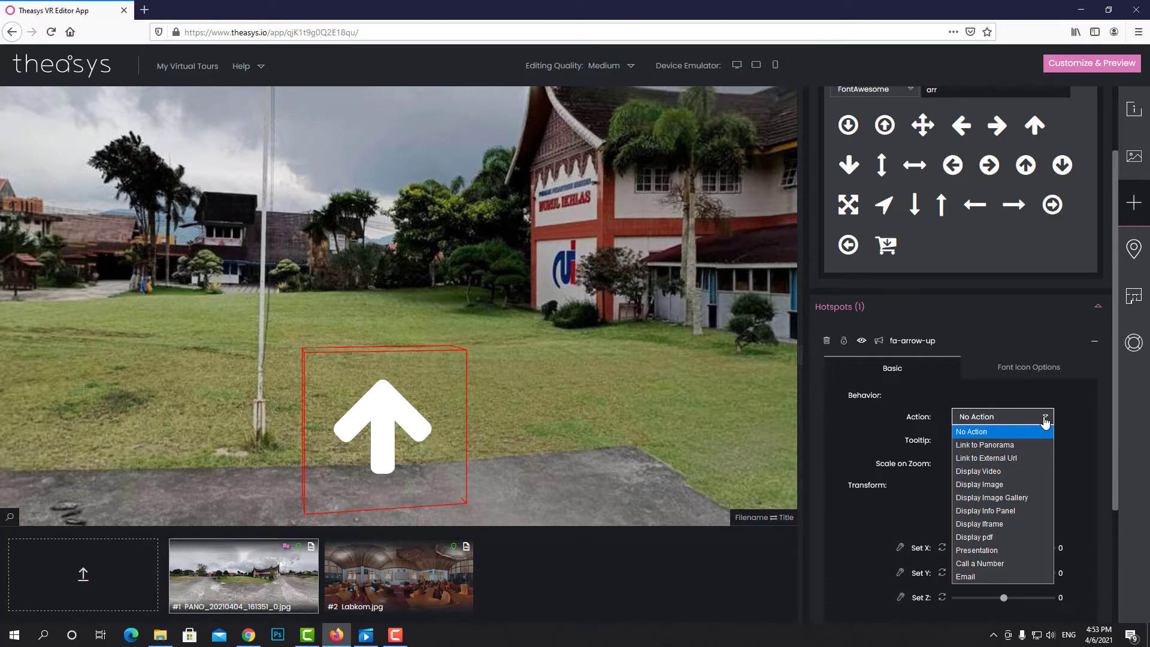
{"action": "left_click", "coordinate": [1045, 419]}
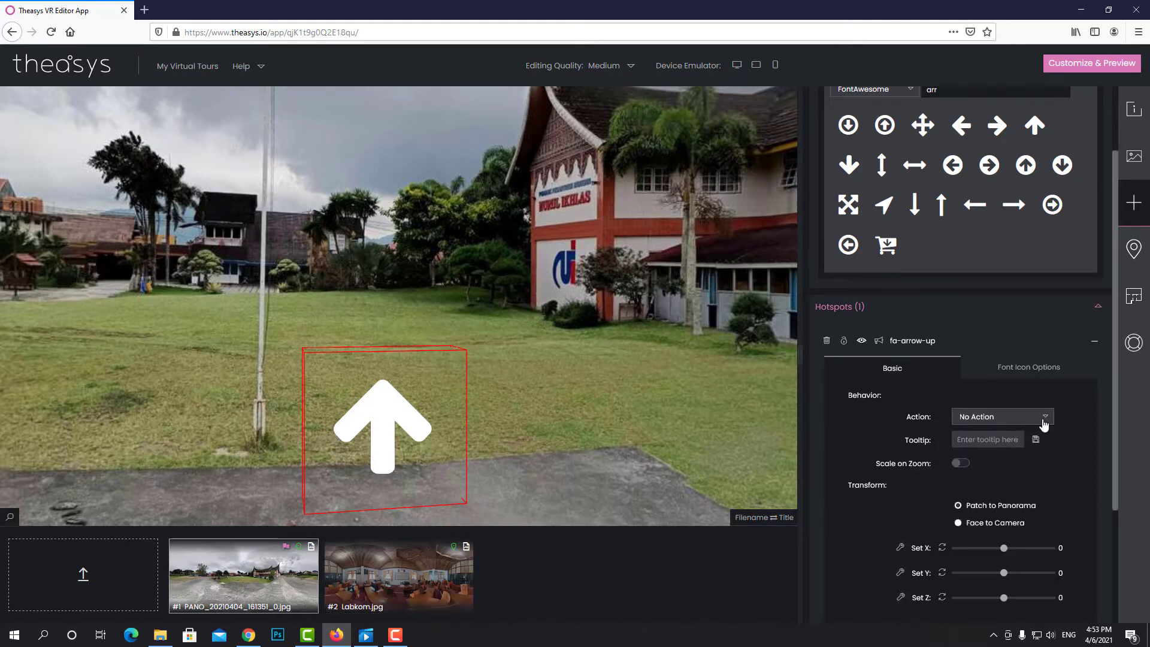
{"action": "left_click", "coordinate": [1043, 420]}
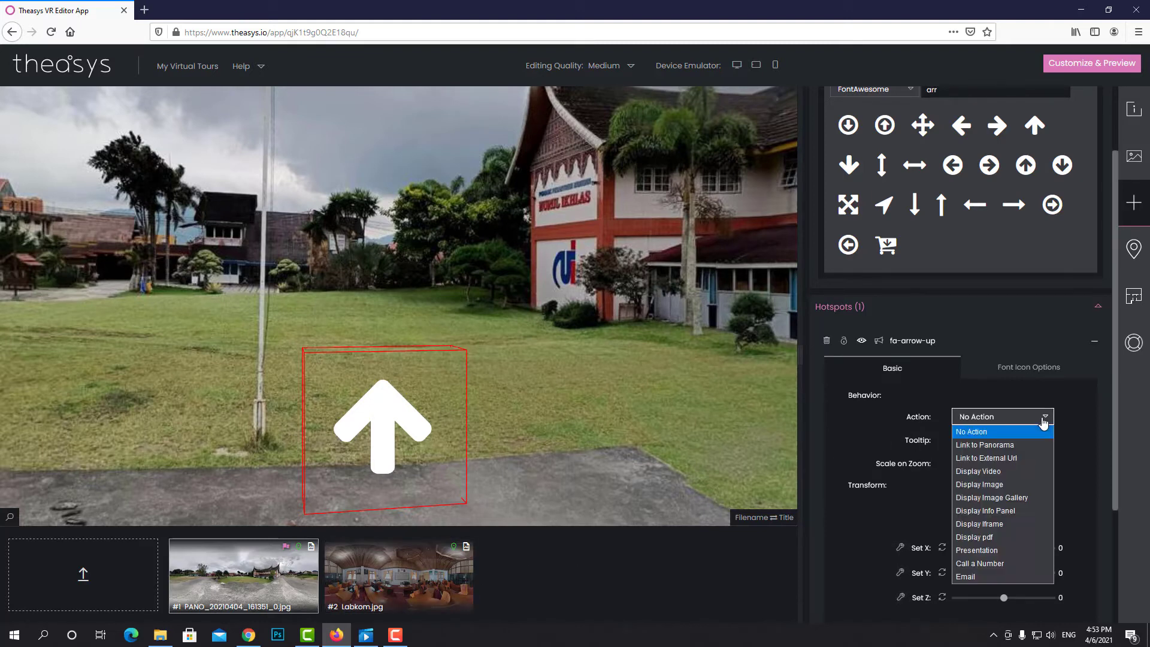
{"action": "left_click", "coordinate": [1019, 446]}
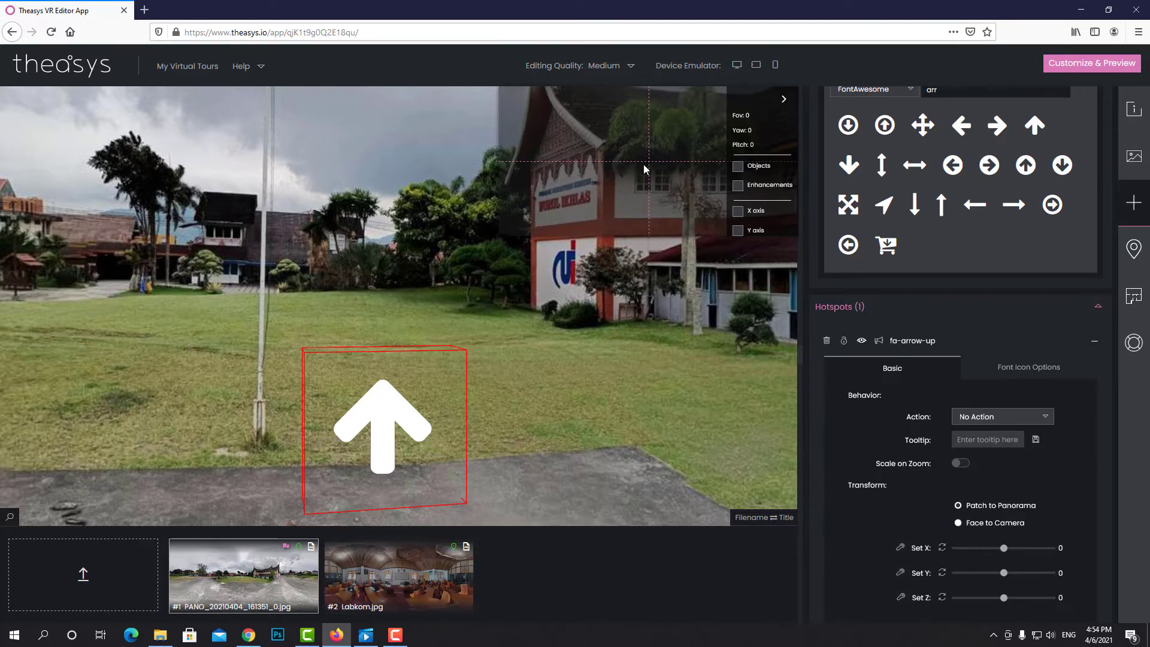
{"action": "left_click_drag", "start_coordinate": [398, 580], "coordinate": [652, 165]}
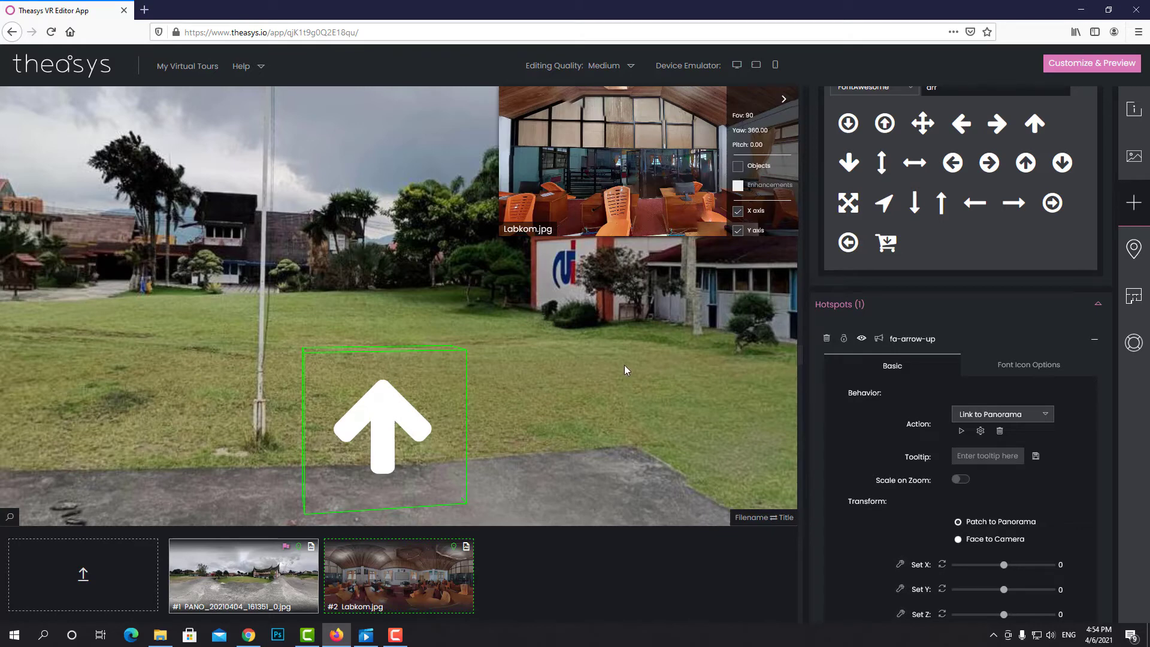
{"action": "left_click", "coordinate": [783, 100]}
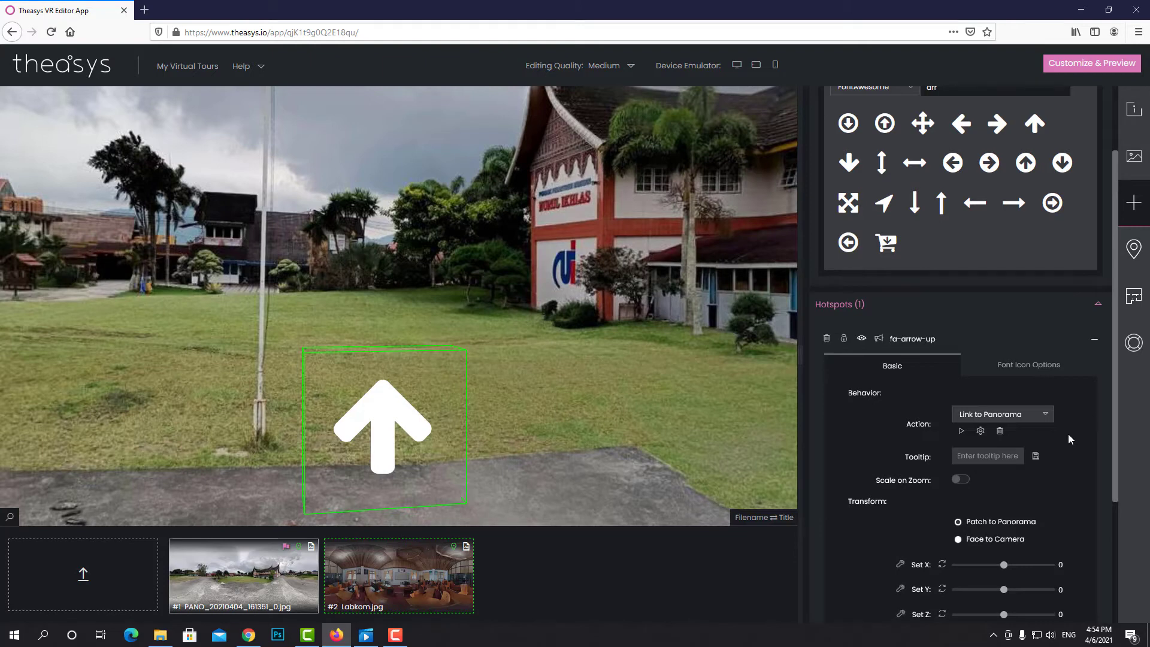
Give the arrow hotspot the tooltip 'Labkom' and save it
{"action": "scroll", "coordinate": [1064, 476], "scroll_direction": "down", "scroll_amount": 1}
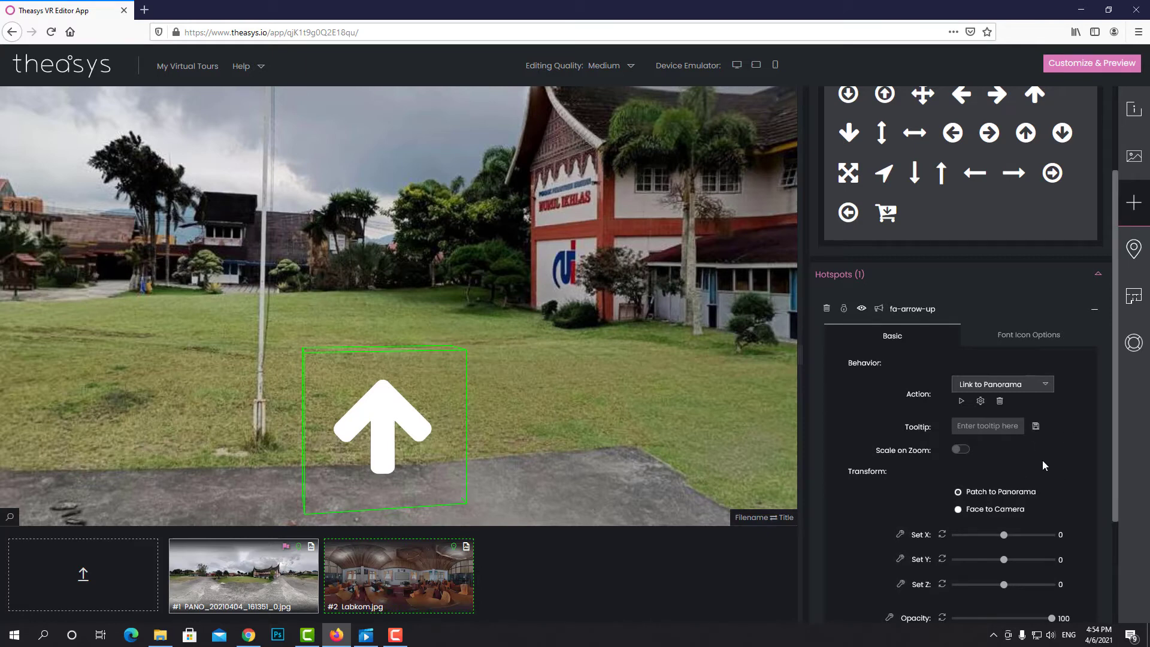
{"action": "left_click", "coordinate": [986, 426]}
{"action": "type", "text": "Labkom"}
{"action": "left_click", "coordinate": [1035, 427]}
{"action": "mouse_move", "coordinate": [388, 442]}
Try Scale on Zoom for the arrow, then leave it switched off
{"action": "scroll", "coordinate": [1065, 448], "scroll_direction": "down", "scroll_amount": 1}
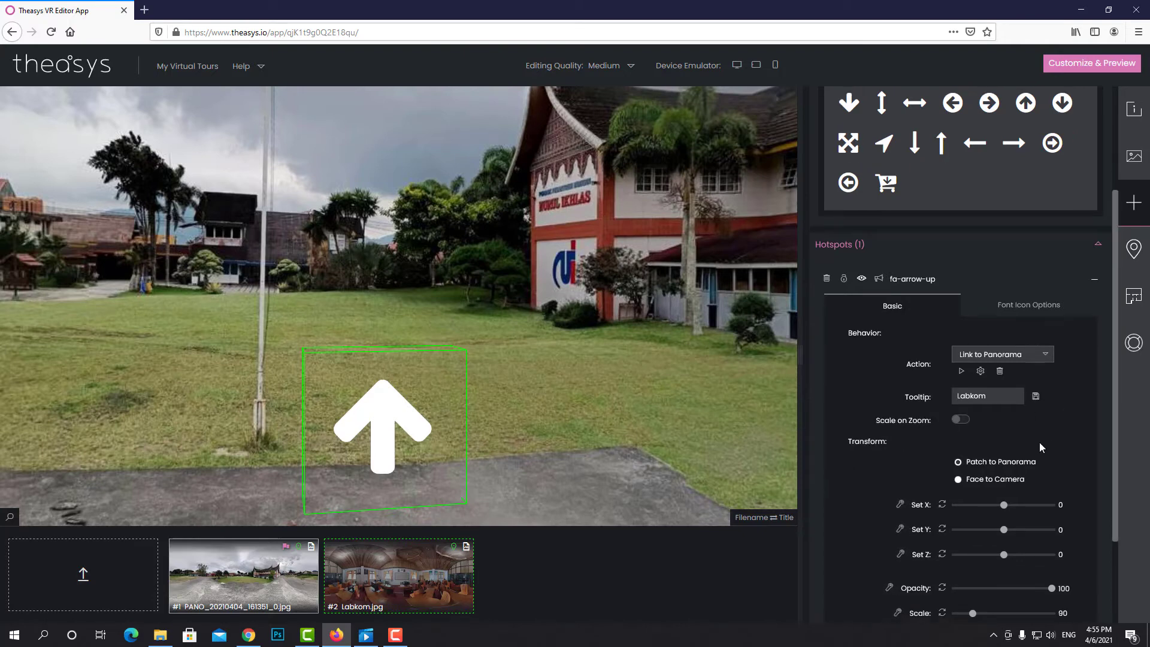
{"action": "left_click", "coordinate": [962, 419]}
{"action": "left_click", "coordinate": [971, 426]}
{"action": "scroll", "coordinate": [1085, 429], "scroll_direction": "down", "scroll_amount": 1}
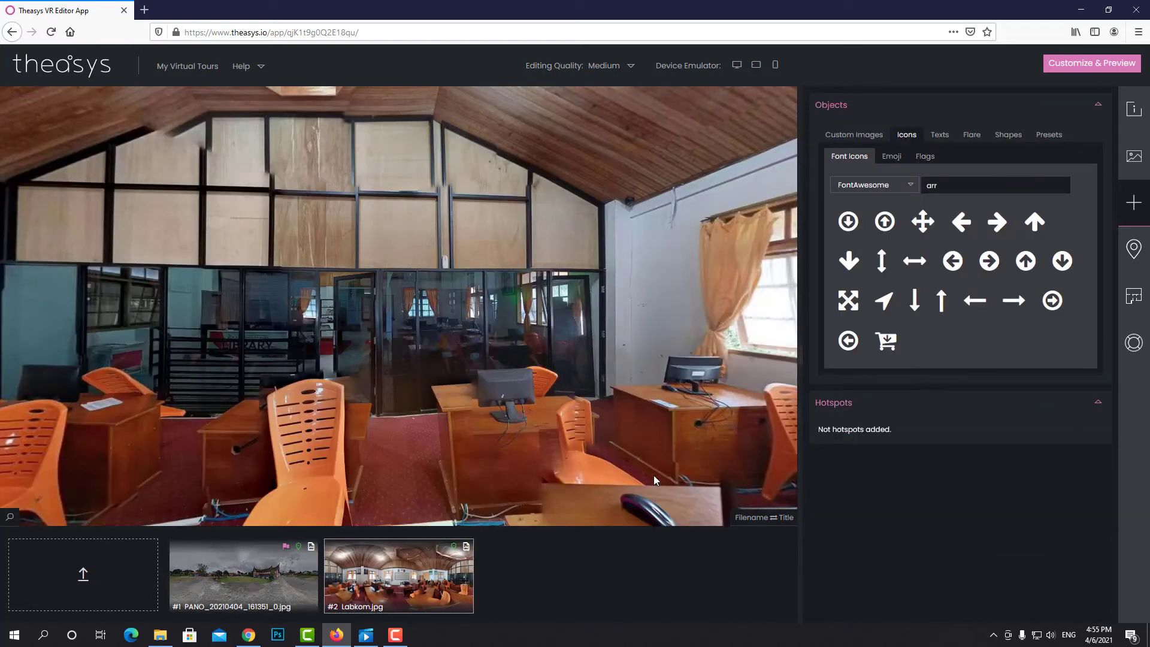
Switch to the #1 PANO outdoor panorama and select the arrow hotspot
{"action": "left_click", "coordinate": [243, 577]}
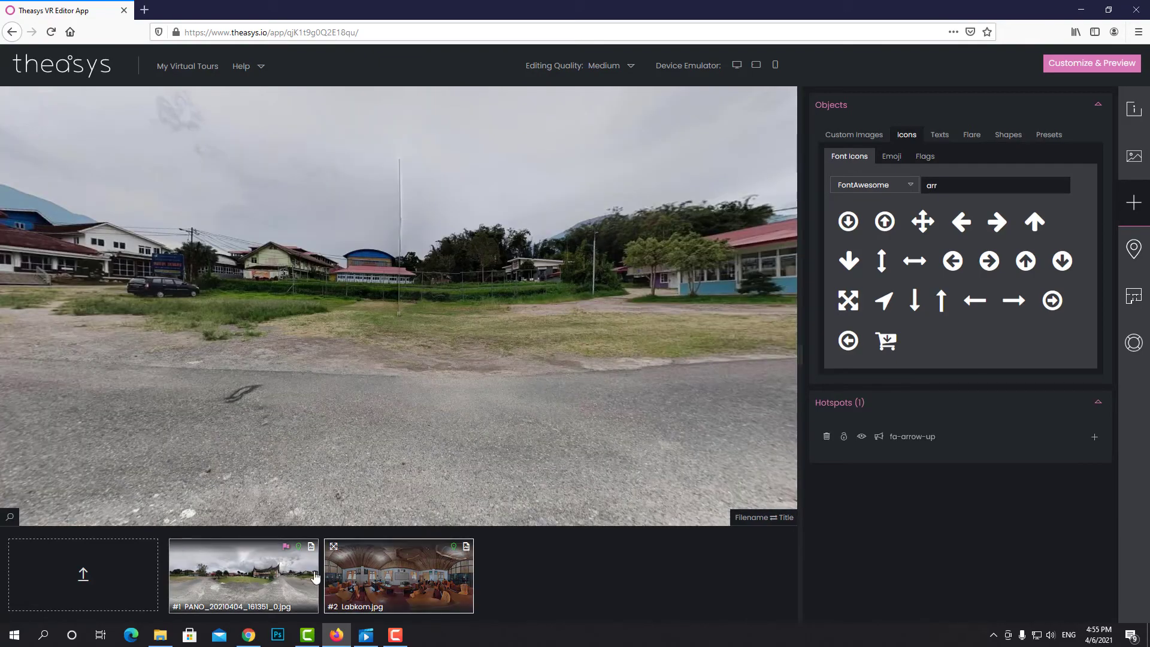
{"action": "left_click_drag", "start_coordinate": [244, 384], "coordinate": [457, 403]}
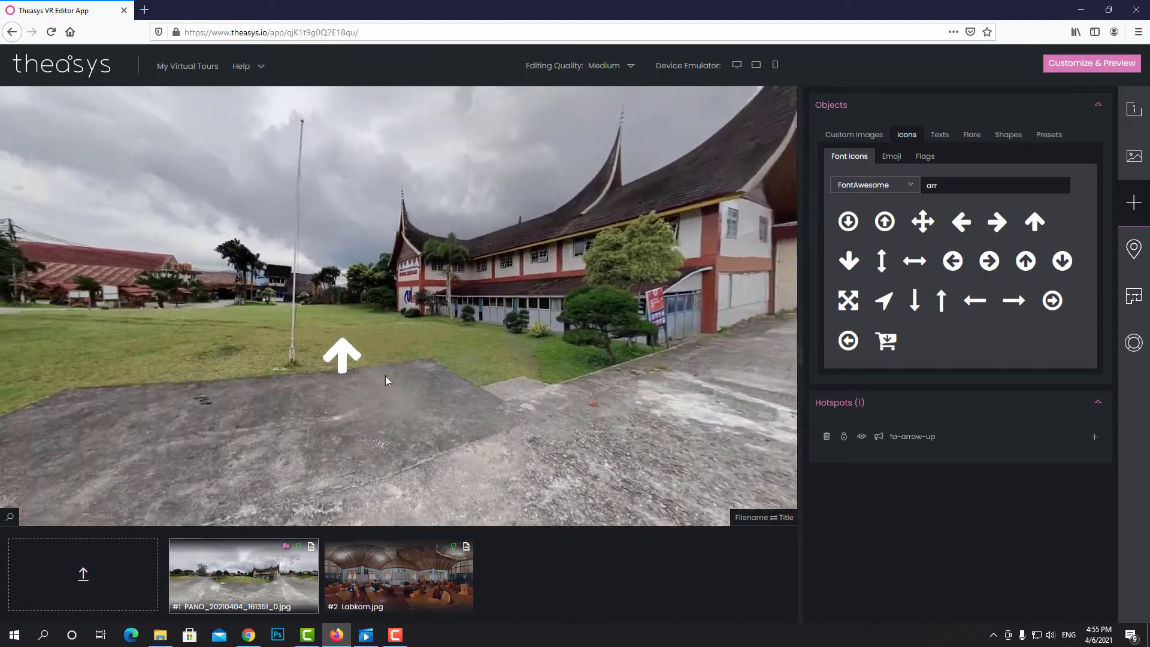
{"action": "left_click", "coordinate": [352, 354]}
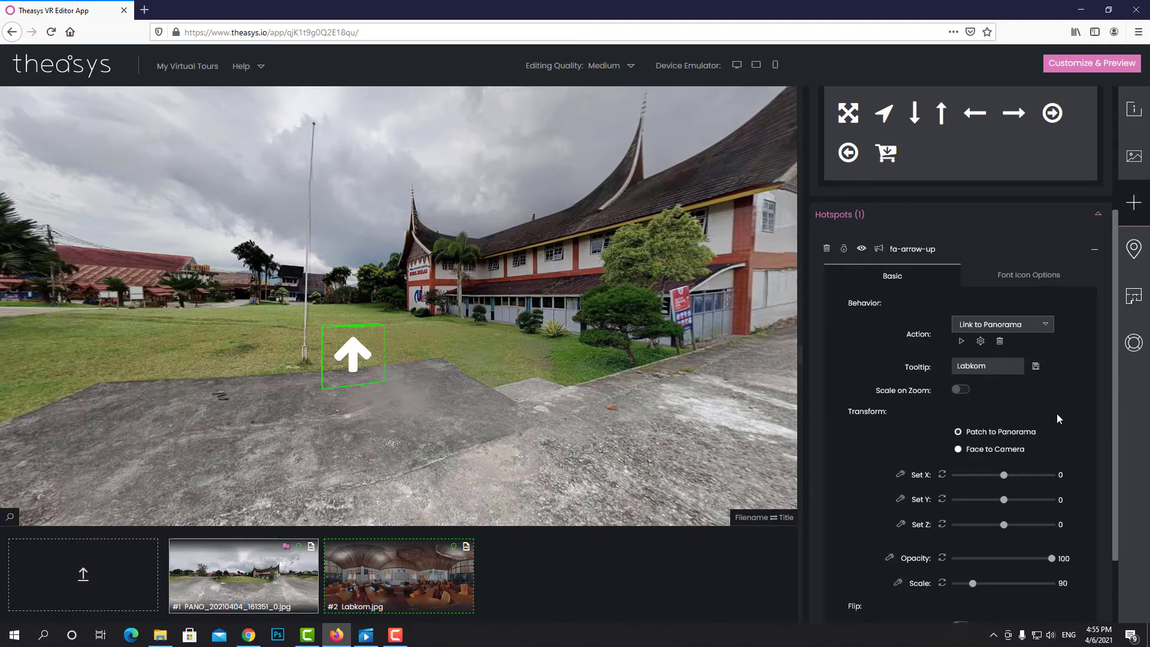
Lay the arrow flat on the ground at X 66, Y −1, Z −23 and scale 66
{"action": "scroll", "coordinate": [1057, 414], "scroll_direction": "down", "scroll_amount": 1}
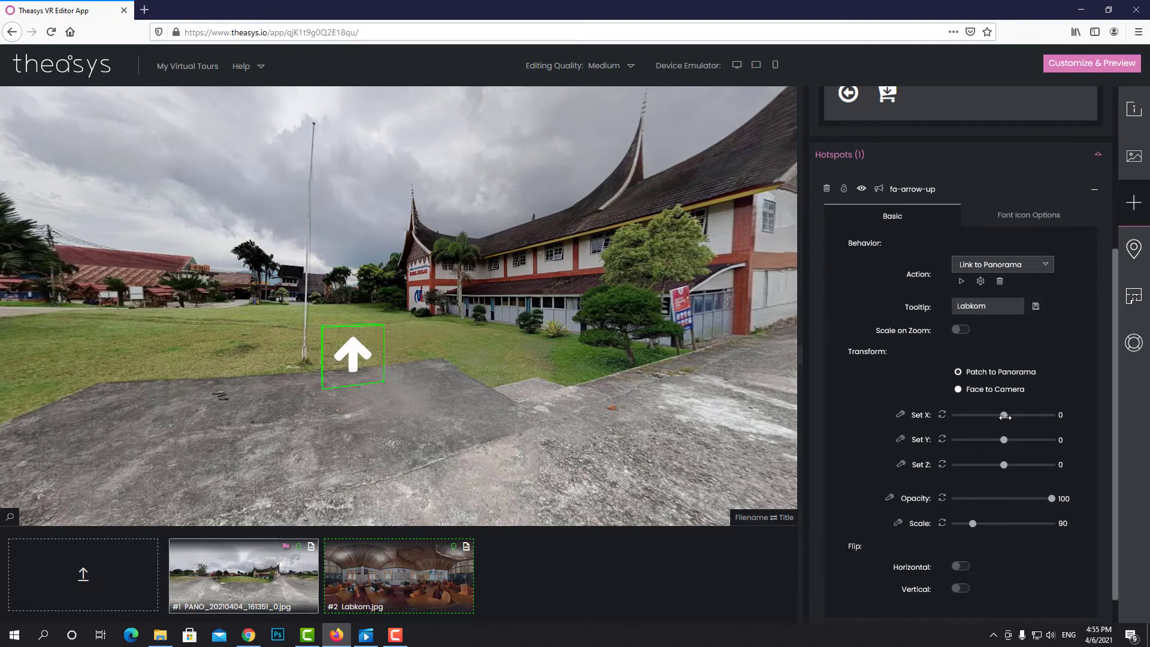
{"action": "left_click_drag", "start_coordinate": [1004, 414], "coordinate": [1020, 414]}
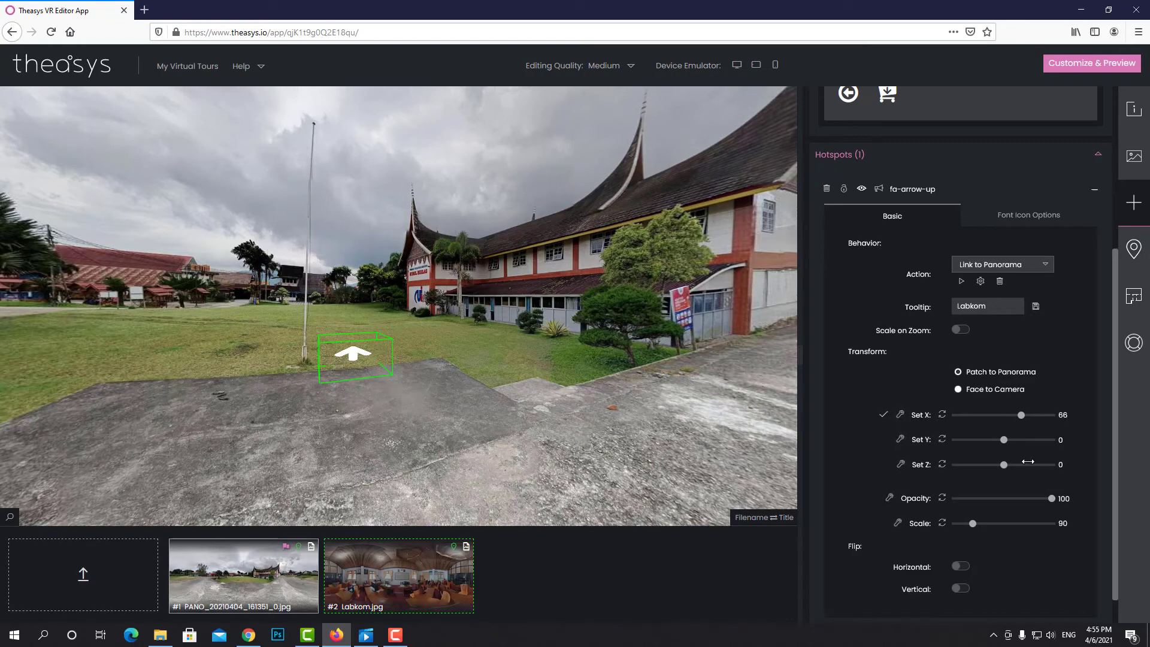
{"action": "left_click_drag", "start_coordinate": [1003, 439], "coordinate": [997, 464]}
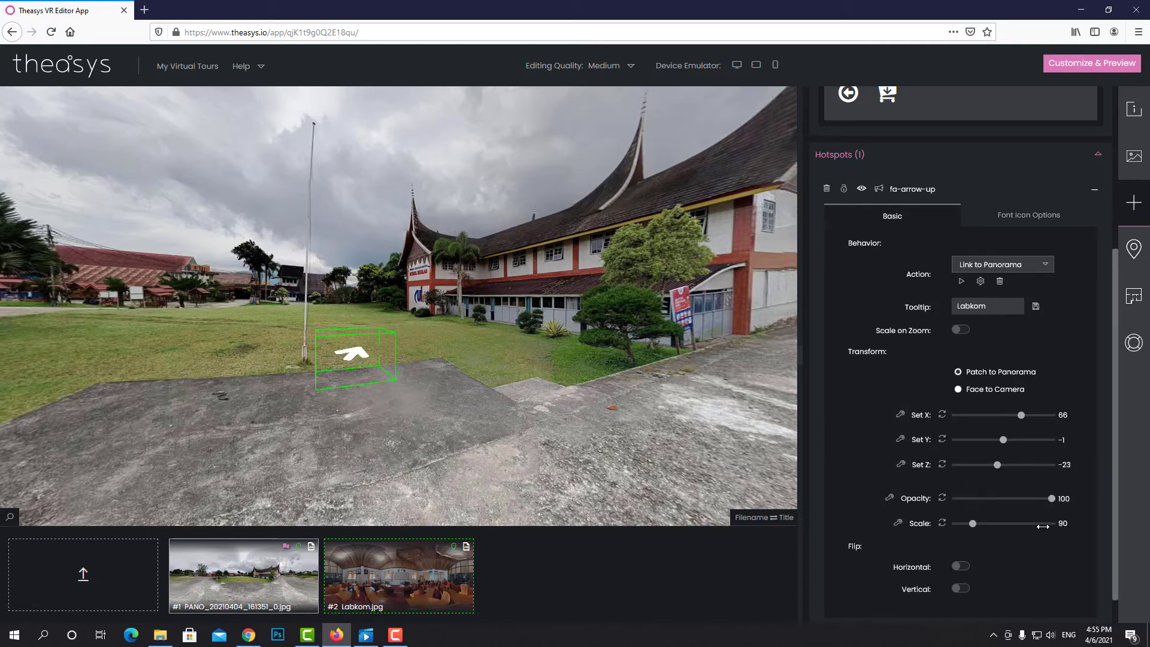
{"action": "mouse_move", "coordinate": [1051, 498]}
{"action": "left_mouse_down"}
{"action": "mouse_move", "coordinate": [994, 498]}
{"action": "mouse_move", "coordinate": [1055, 492]}
{"action": "left_mouse_up"}
{"action": "left_click_drag", "start_coordinate": [973, 523], "coordinate": [967, 524]}
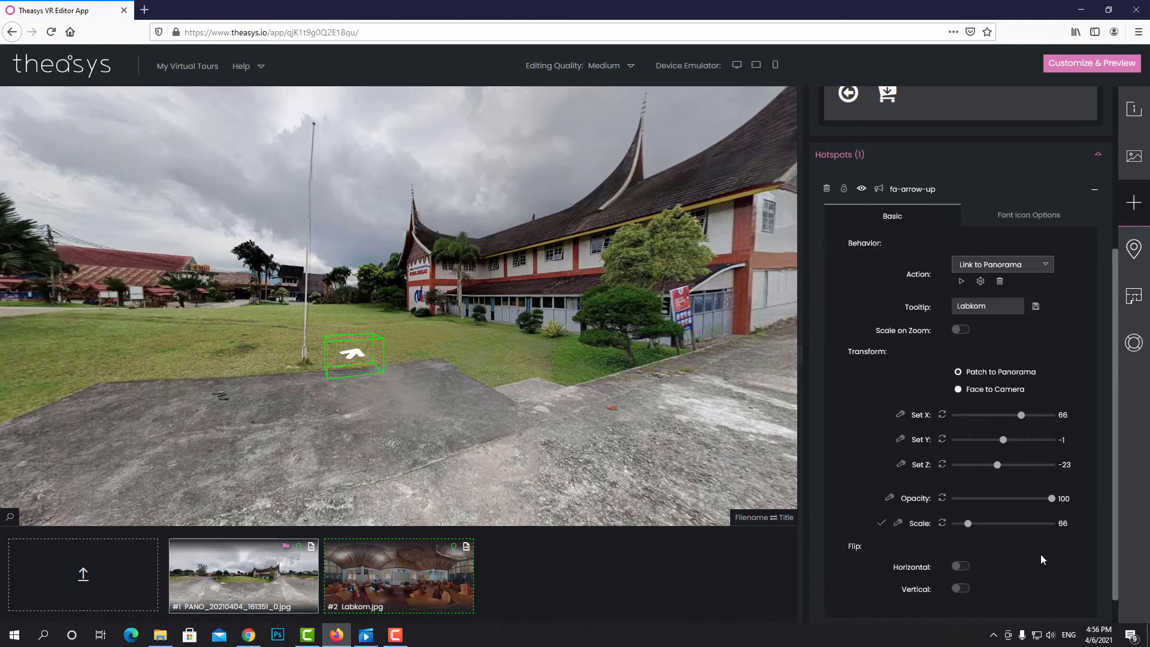
Test the horizontal and vertical flips, reset both, and show the Font Icon Options
{"action": "scroll", "coordinate": [1042, 560], "scroll_direction": "down", "scroll_amount": 1}
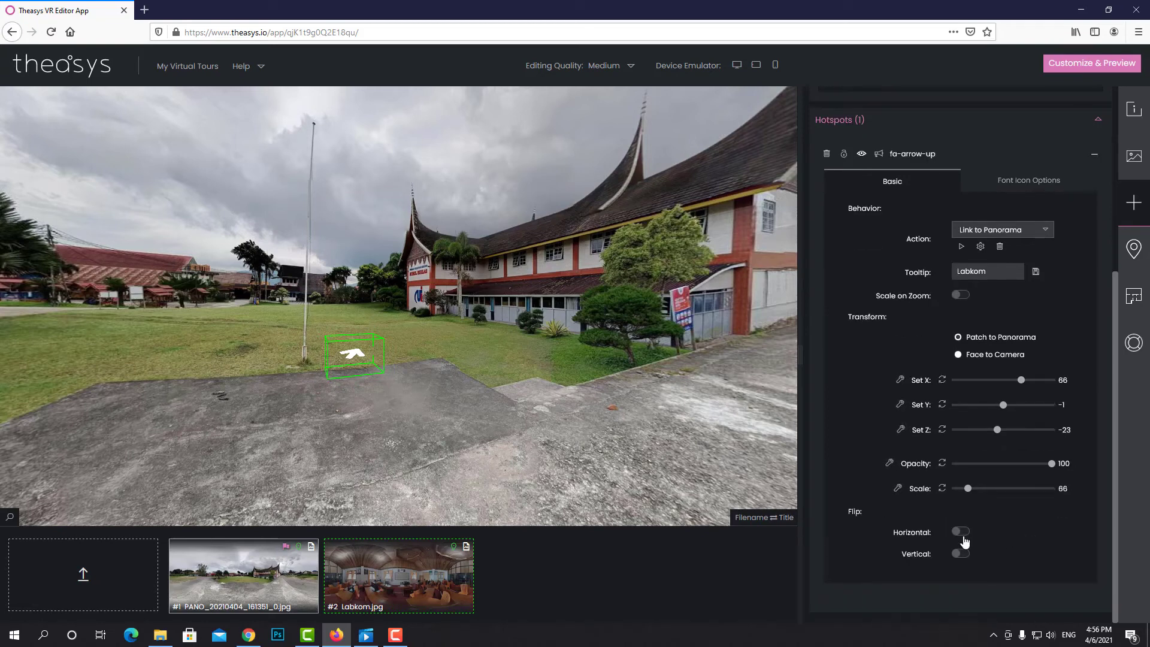
{"action": "left_click", "coordinate": [960, 532]}
{"action": "left_click", "coordinate": [960, 555]}
{"action": "left_click", "coordinate": [958, 532]}
{"action": "left_click", "coordinate": [959, 553]}
{"action": "left_click", "coordinate": [1032, 187]}
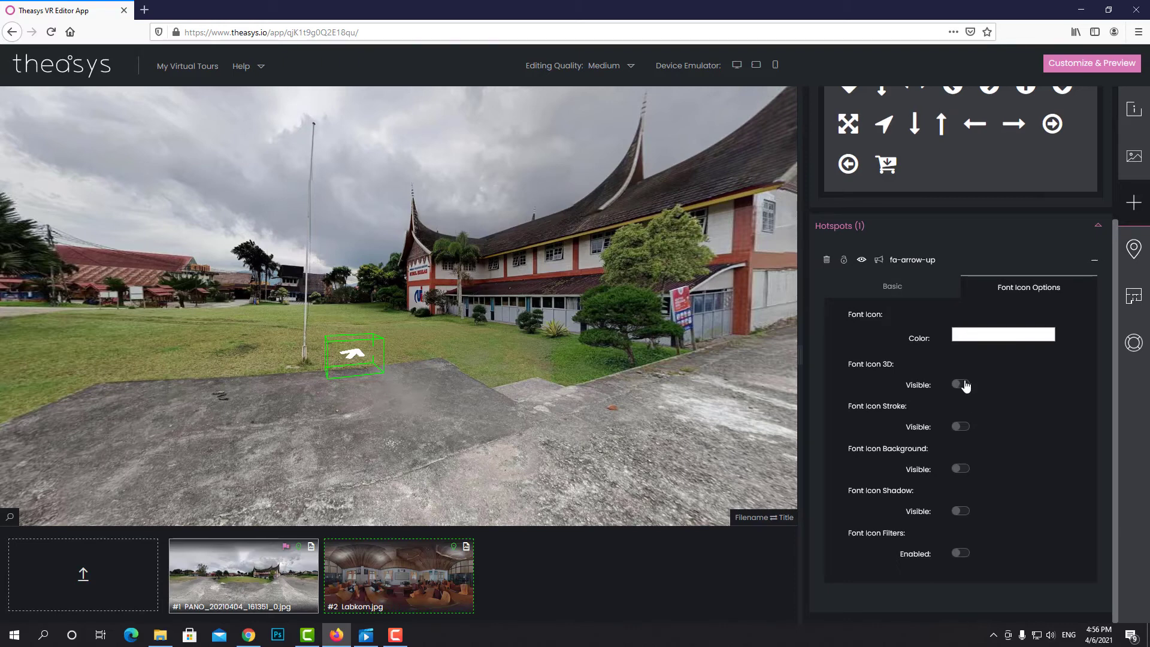
Turn on the arrow's 3D font icon effect with size 13 and grey #8a8a8a colour
{"action": "left_click", "coordinate": [960, 384]}
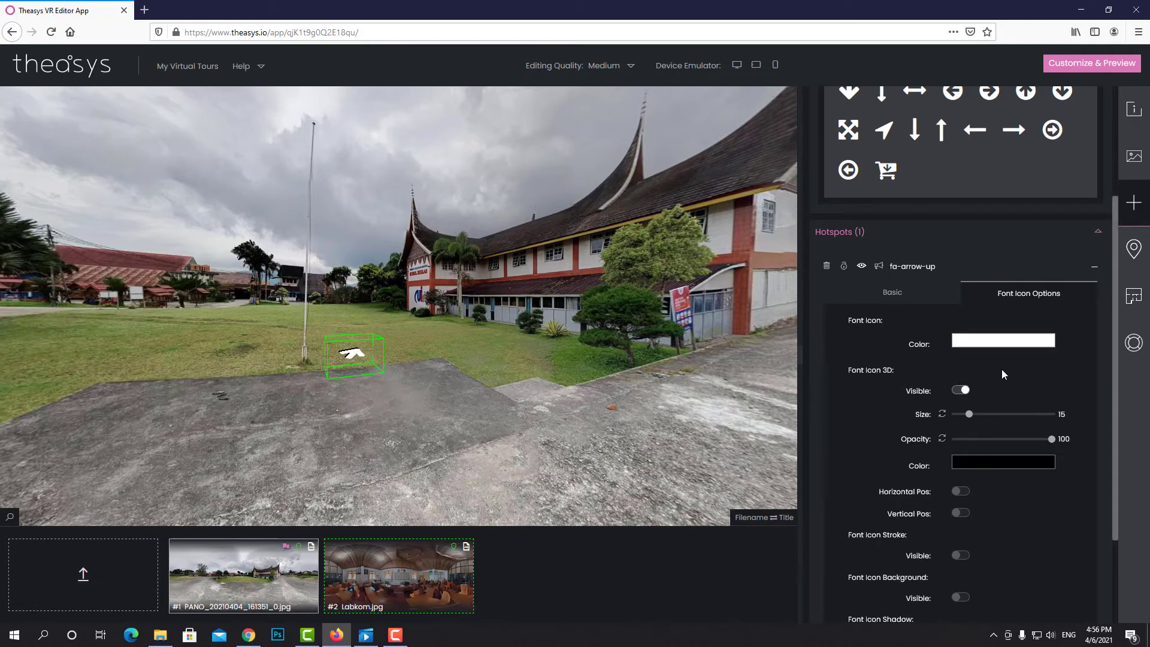
{"action": "left_click_drag", "start_coordinate": [968, 413], "coordinate": [972, 414]}
{"action": "left_click", "coordinate": [1008, 467]}
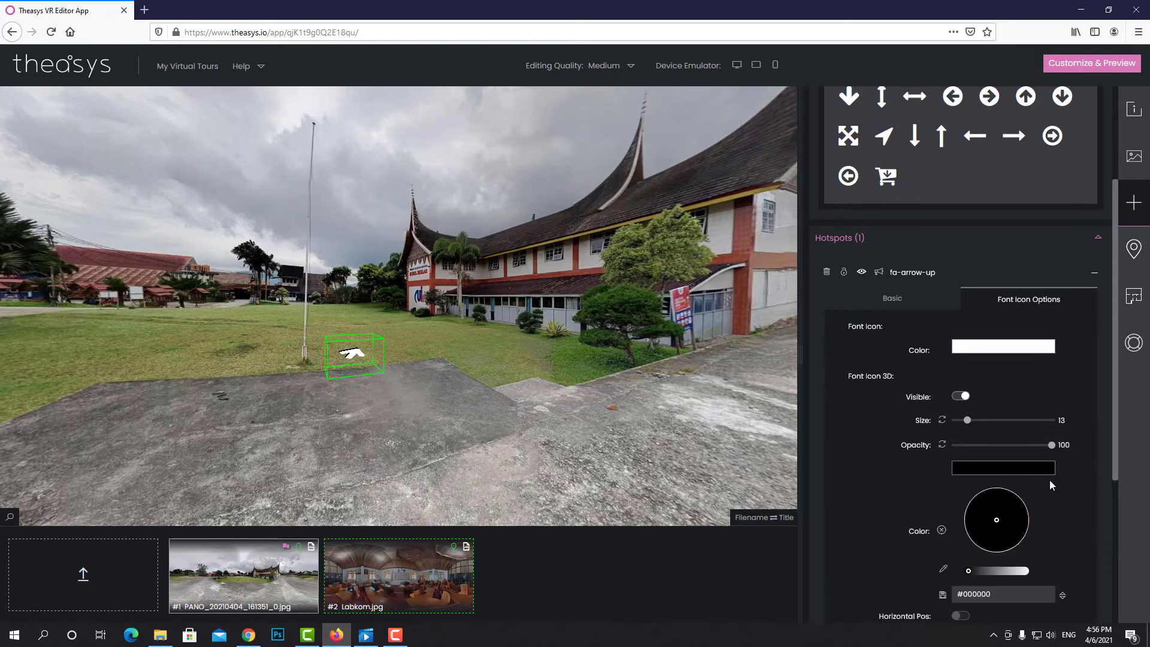
{"action": "scroll", "coordinate": [1064, 503], "scroll_direction": "down", "scroll_amount": 1}
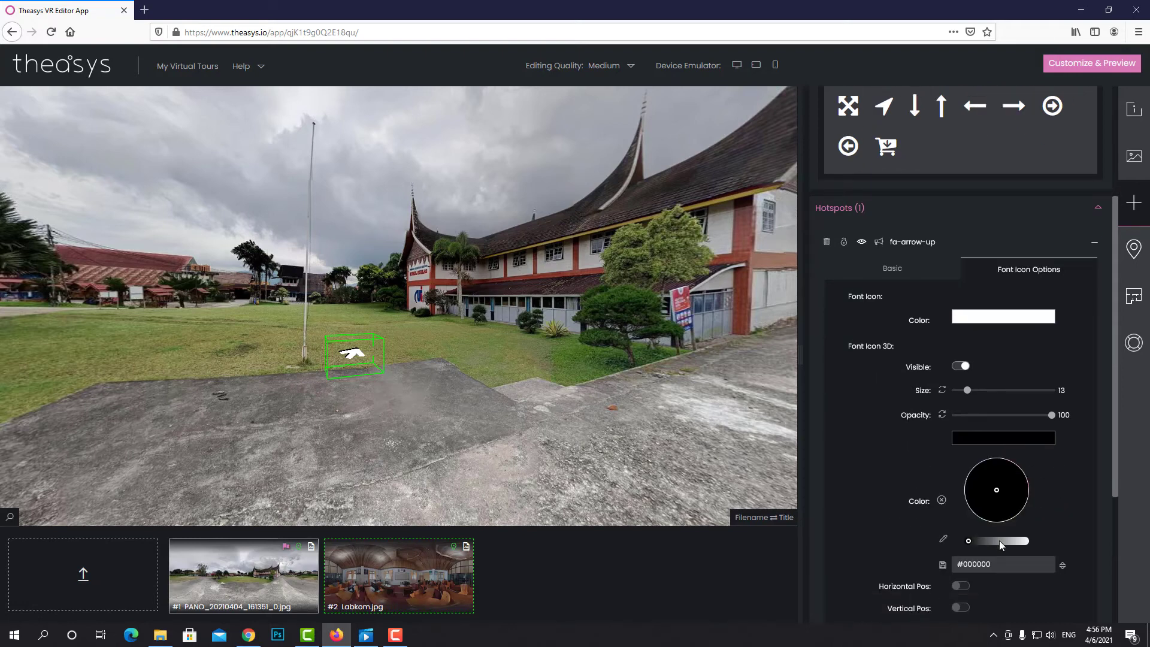
{"action": "left_click_drag", "start_coordinate": [969, 542], "coordinate": [970, 542]}
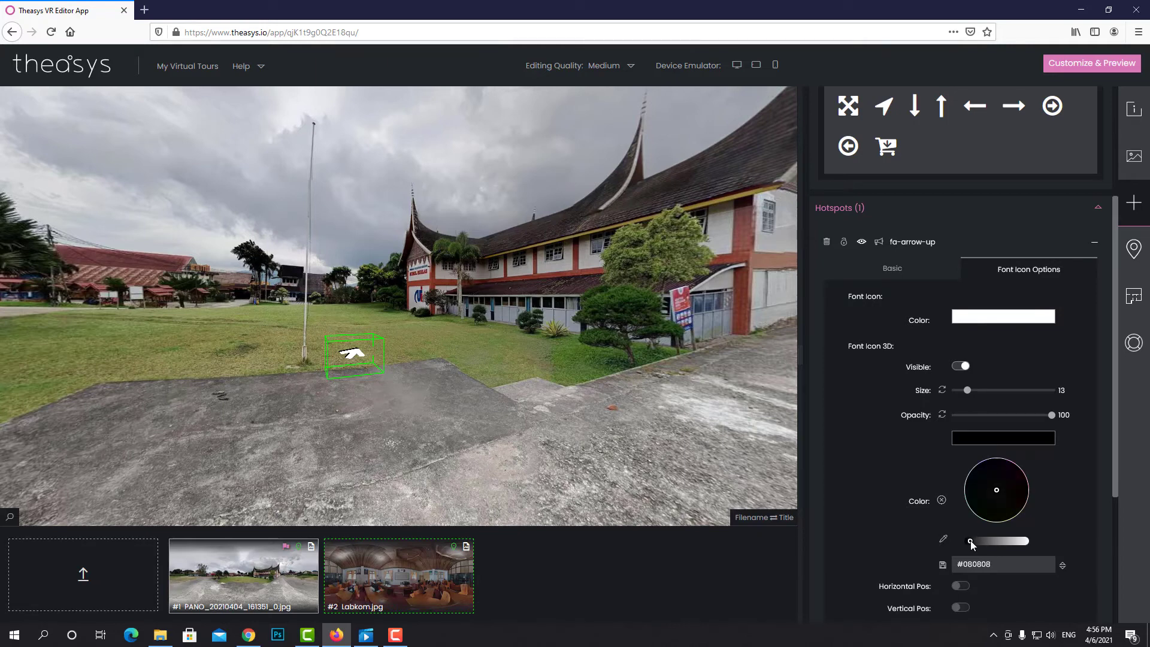
{"action": "left_click", "coordinate": [1005, 542]}
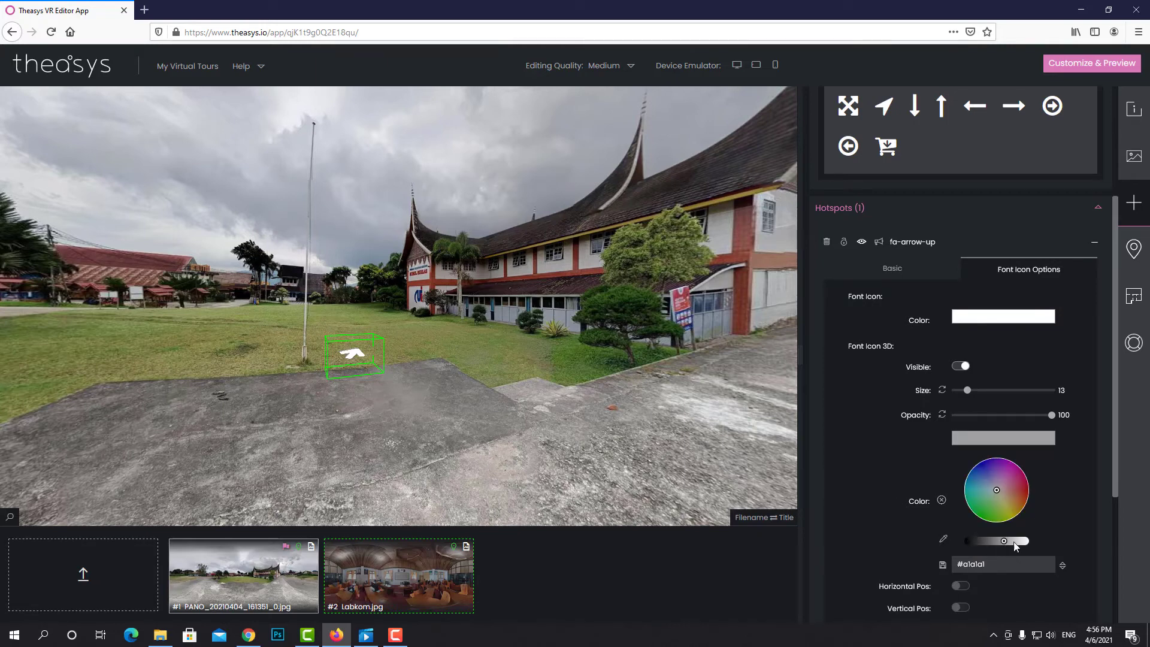
{"action": "left_click_drag", "start_coordinate": [1003, 543], "coordinate": [998, 538]}
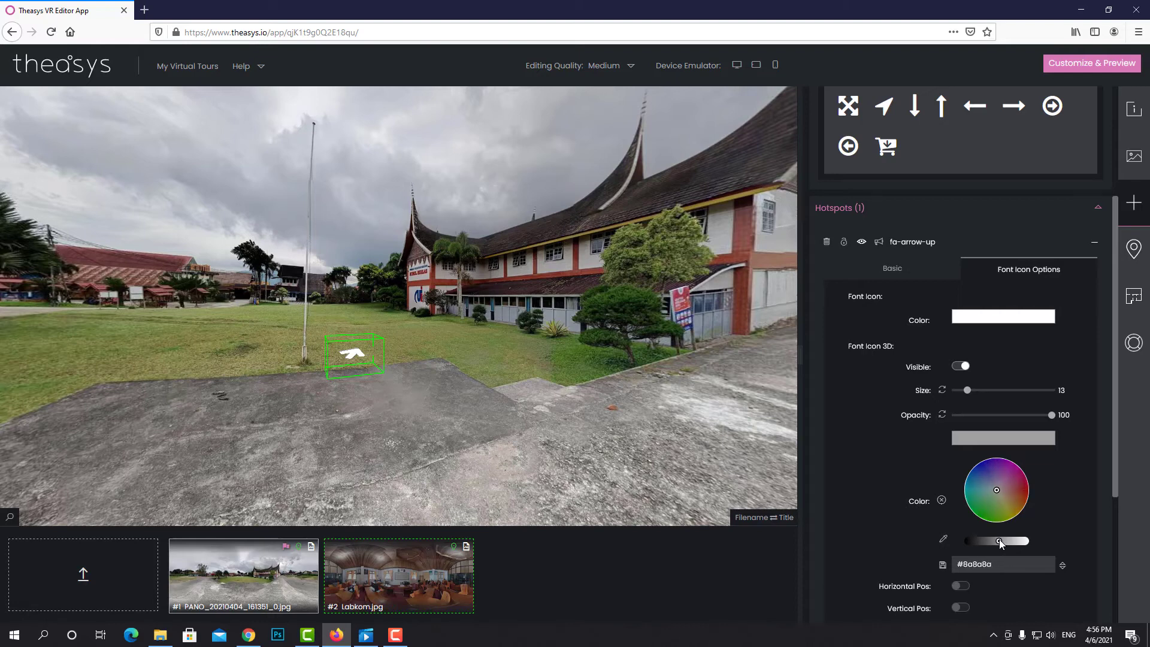
{"action": "scroll", "coordinate": [1063, 491], "scroll_direction": "down", "scroll_amount": 2}
{"action": "scroll", "coordinate": [1066, 490], "scroll_direction": "down", "scroll_amount": 2}
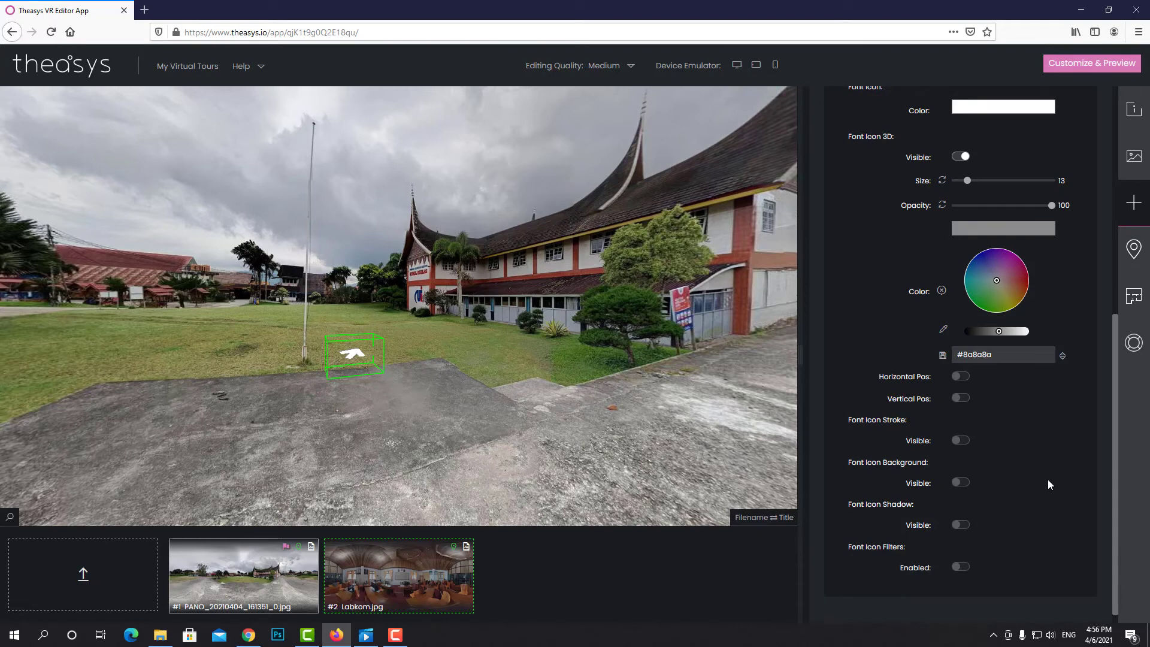
{"action": "scroll", "coordinate": [995, 482], "scroll_direction": "up", "scroll_amount": 3}
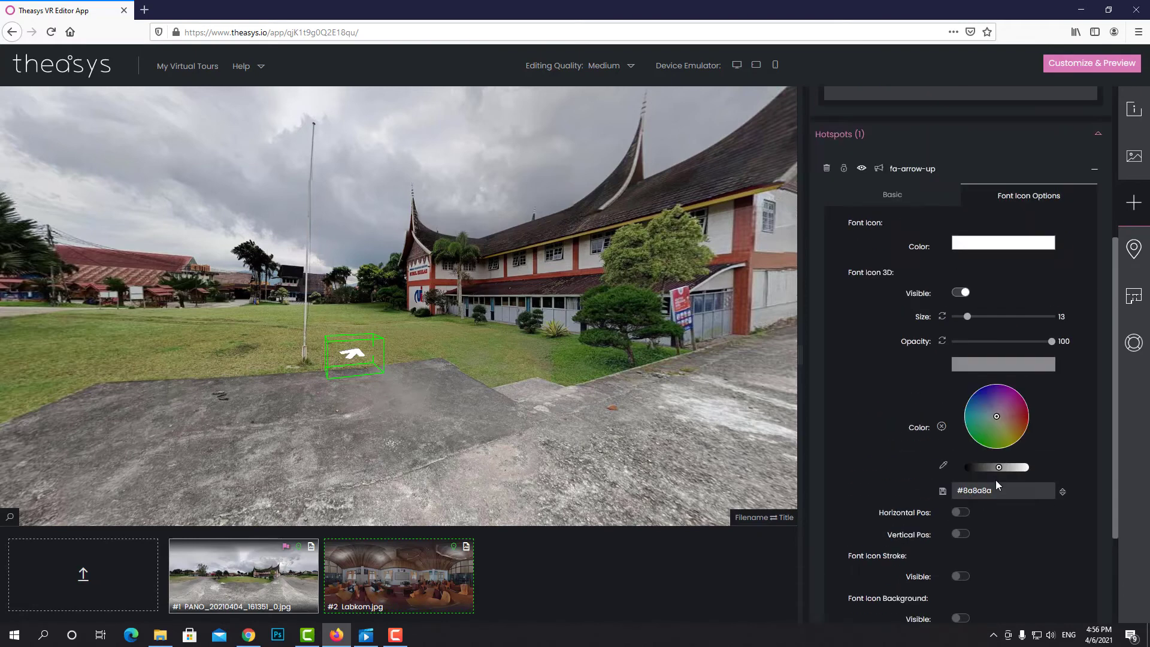
{"action": "scroll", "coordinate": [997, 484], "scroll_direction": "up", "scroll_amount": 2}
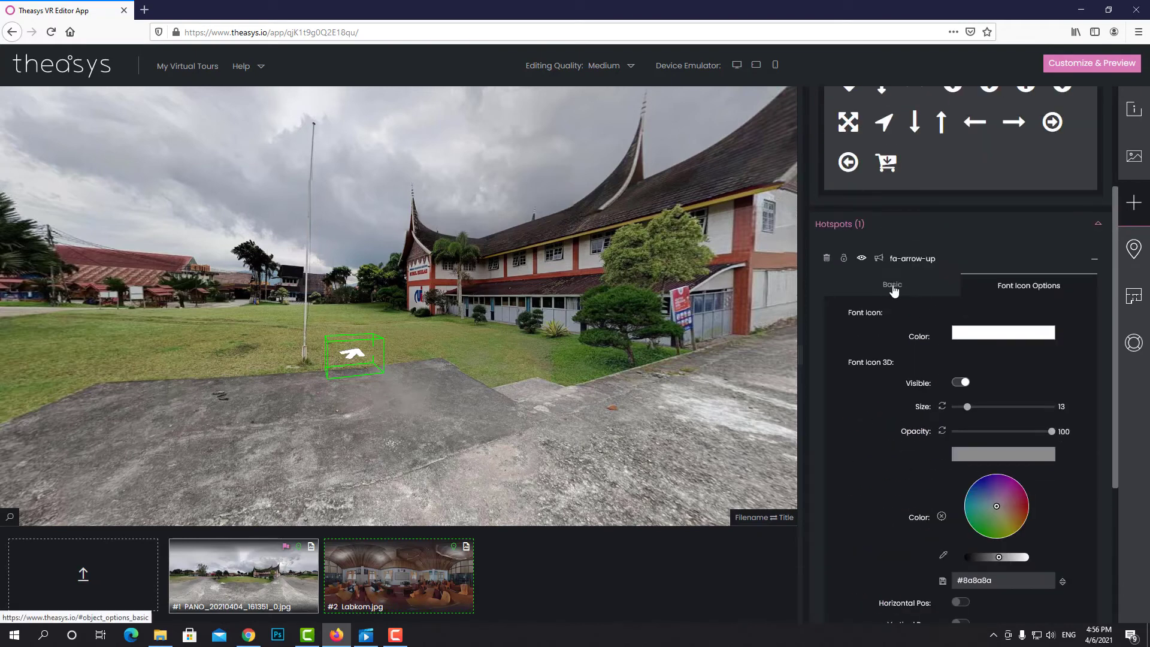
Check the Labkom panorama has no hotspots, then return to the outdoor panorama facing the arrow
{"action": "left_click", "coordinate": [888, 289]}
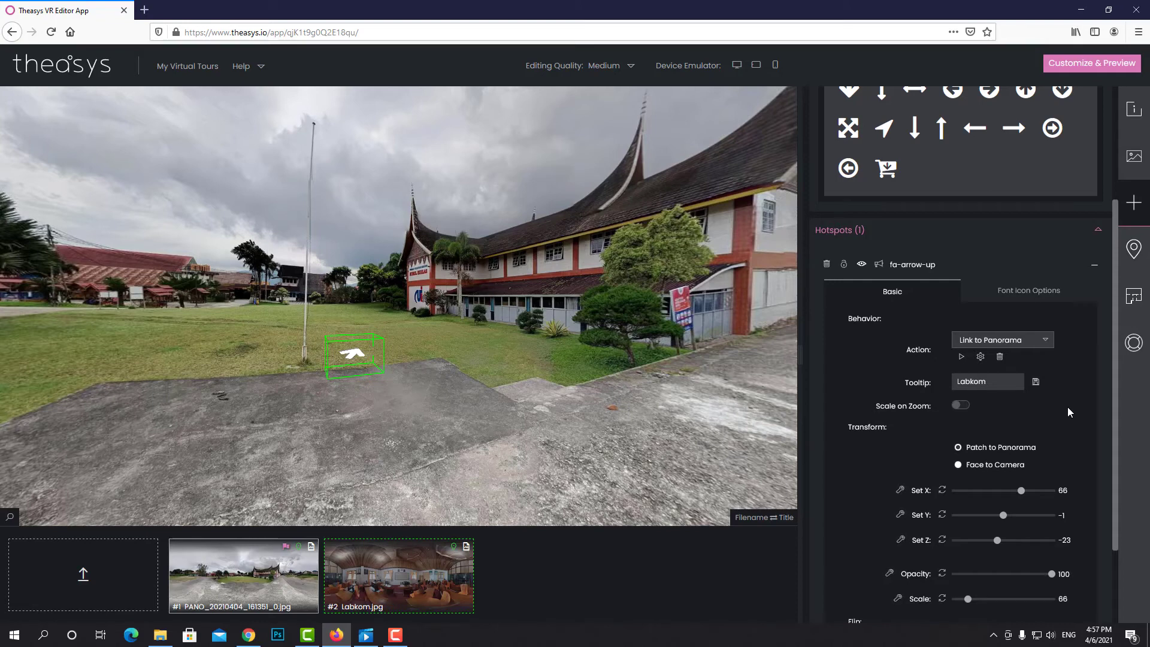
{"action": "scroll", "coordinate": [1067, 411], "scroll_direction": "up", "scroll_amount": 3}
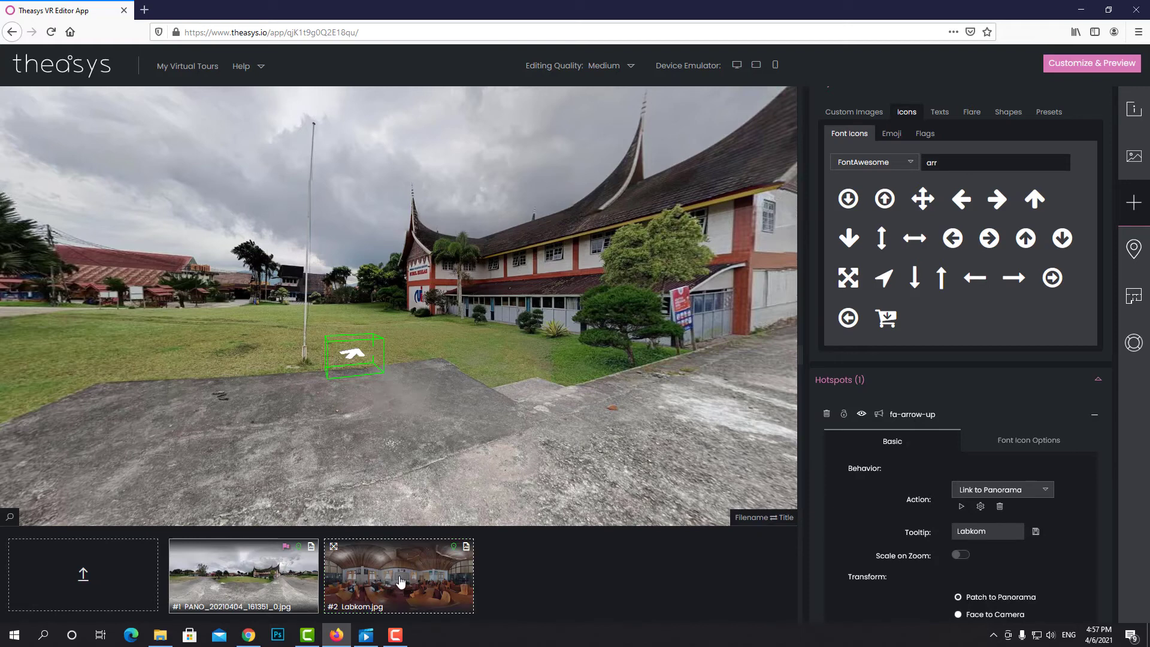
{"action": "left_click", "coordinate": [399, 581]}
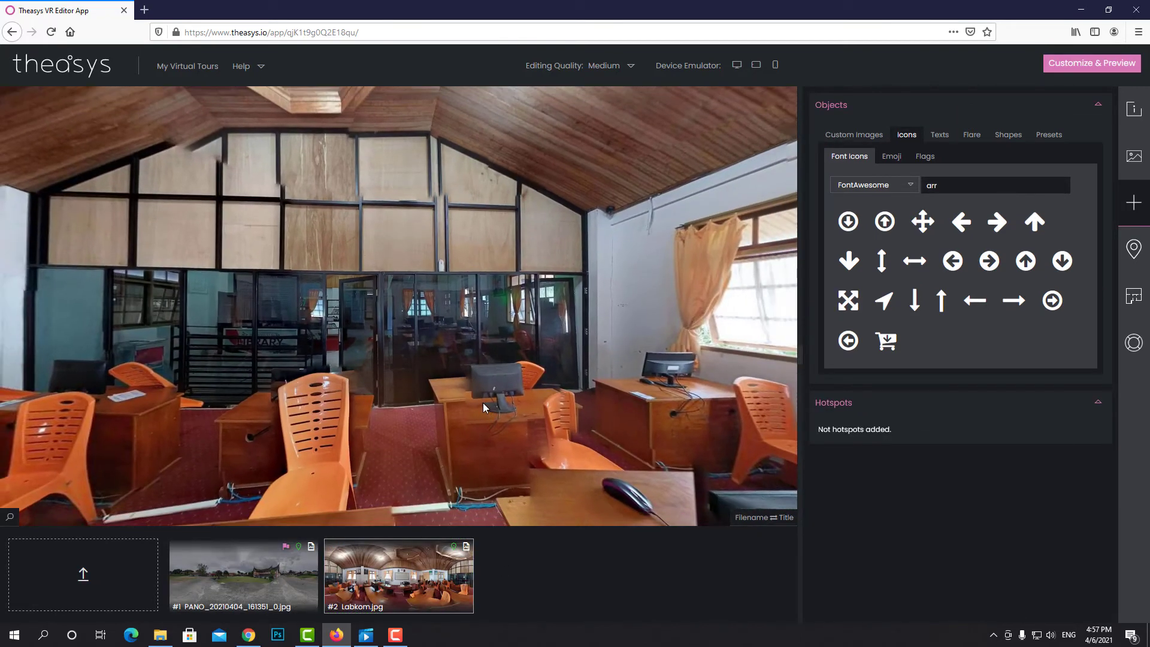
{"action": "left_click", "coordinate": [256, 581]}
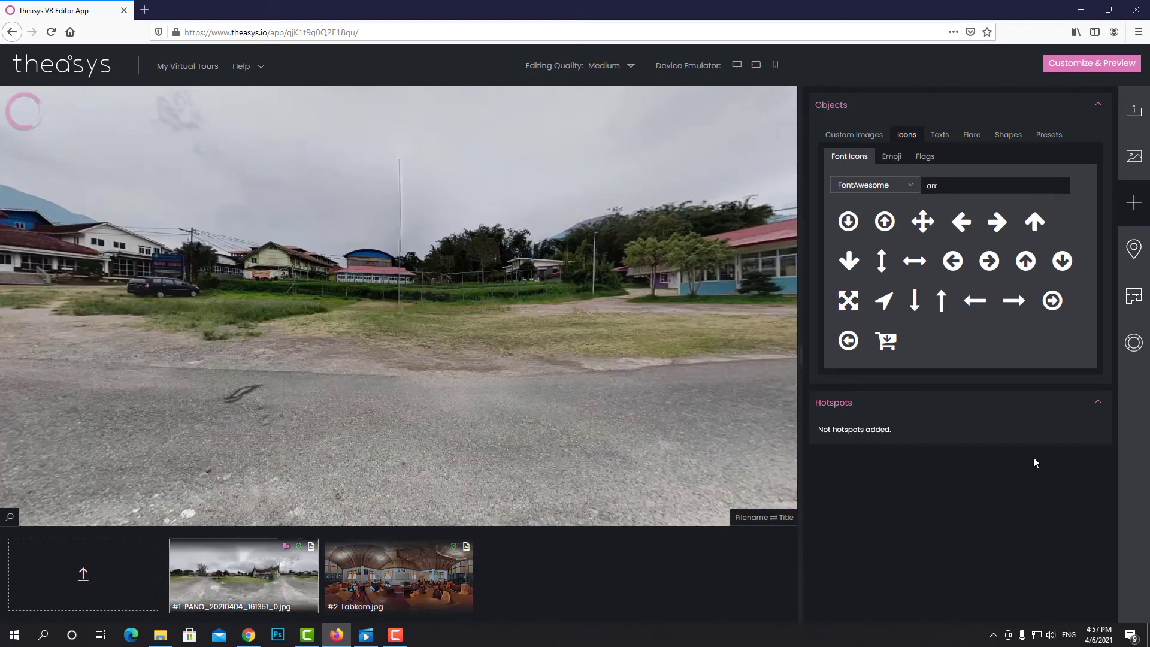
{"action": "left_click_drag", "start_coordinate": [394, 398], "coordinate": [652, 378]}
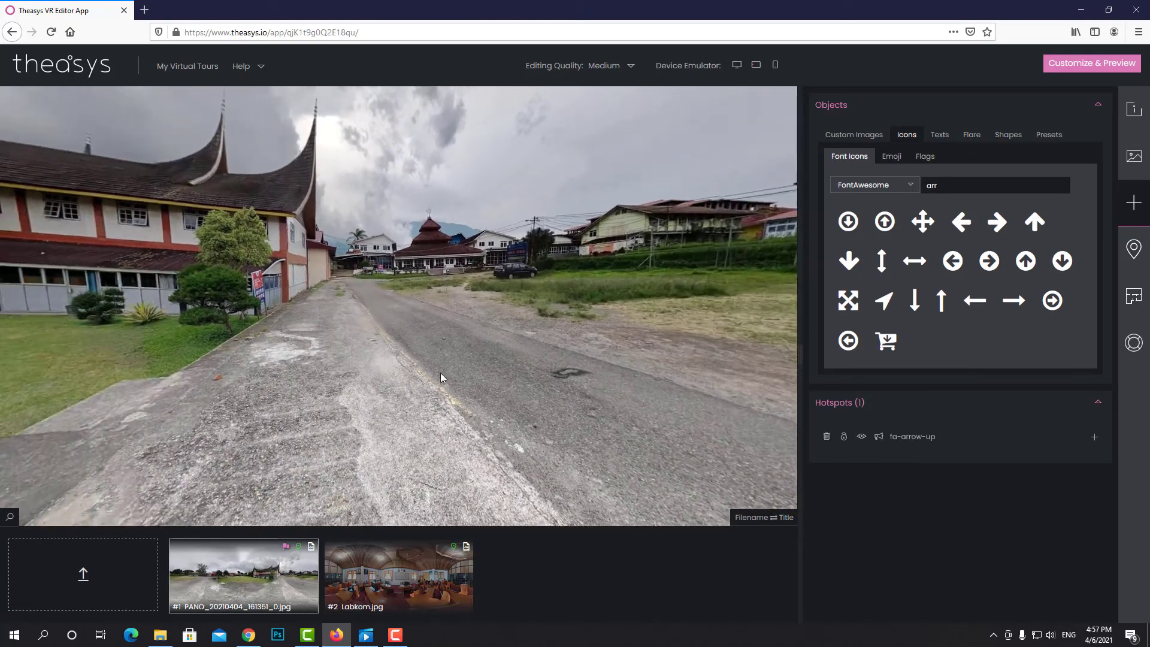
{"action": "left_click_drag", "start_coordinate": [441, 377], "coordinate": [665, 385]}
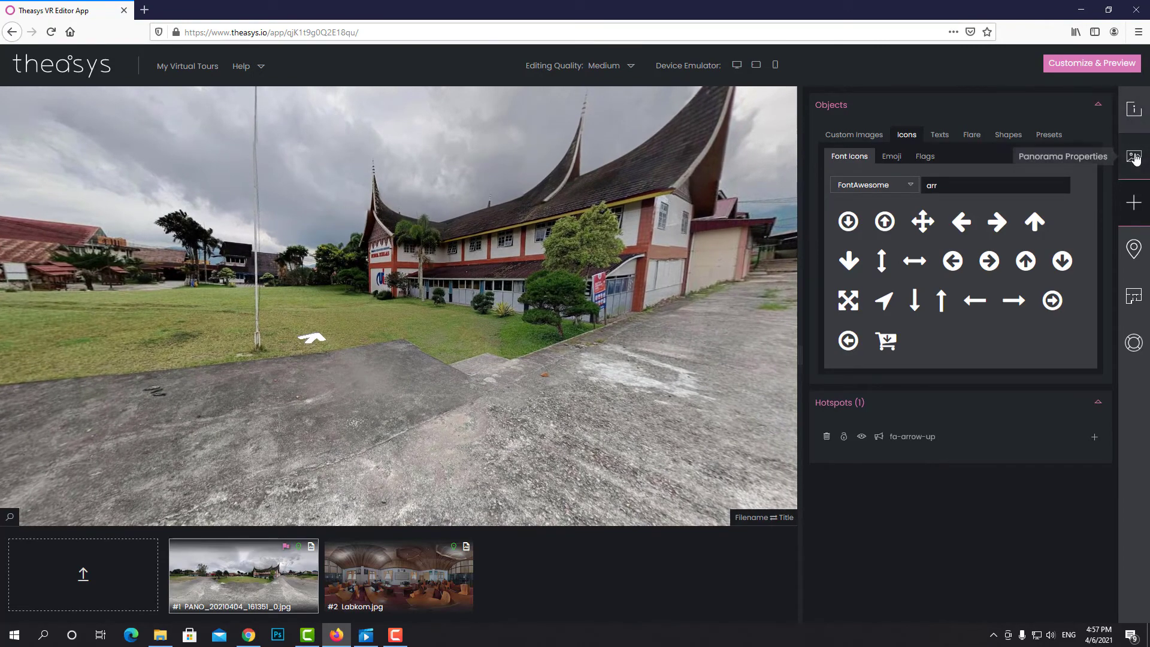
Review the outdoor panorama's Projection & Behavior settings, then open the VirtualReality tour's Project Properties
{"action": "left_click", "coordinate": [1133, 157]}
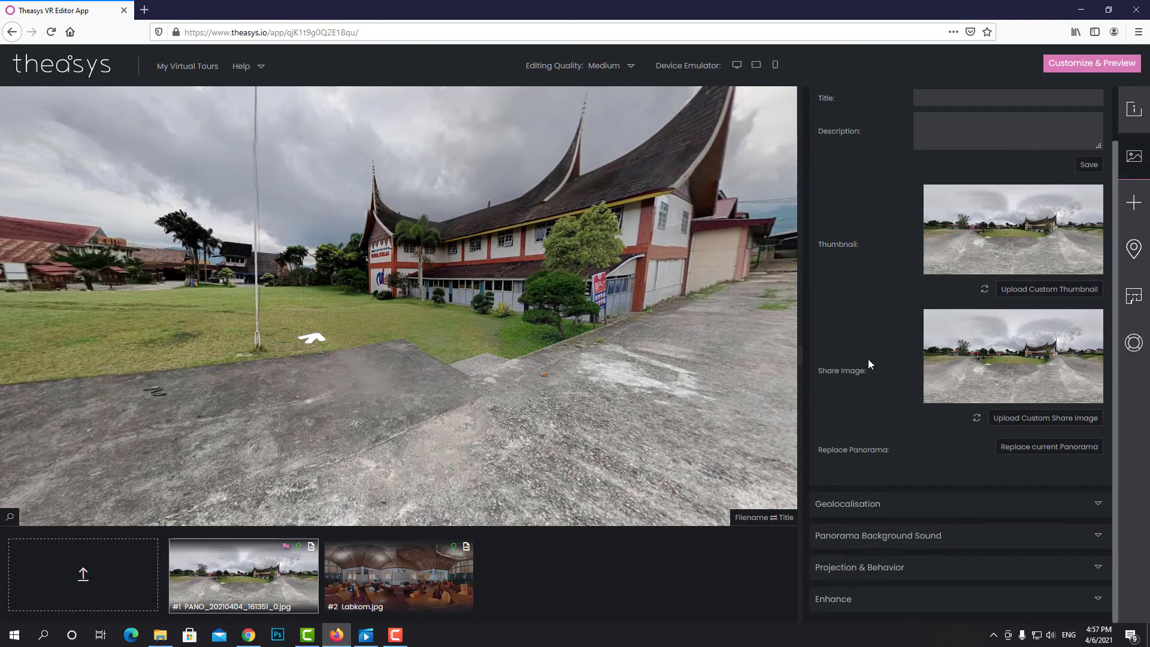
{"action": "left_click", "coordinate": [957, 568]}
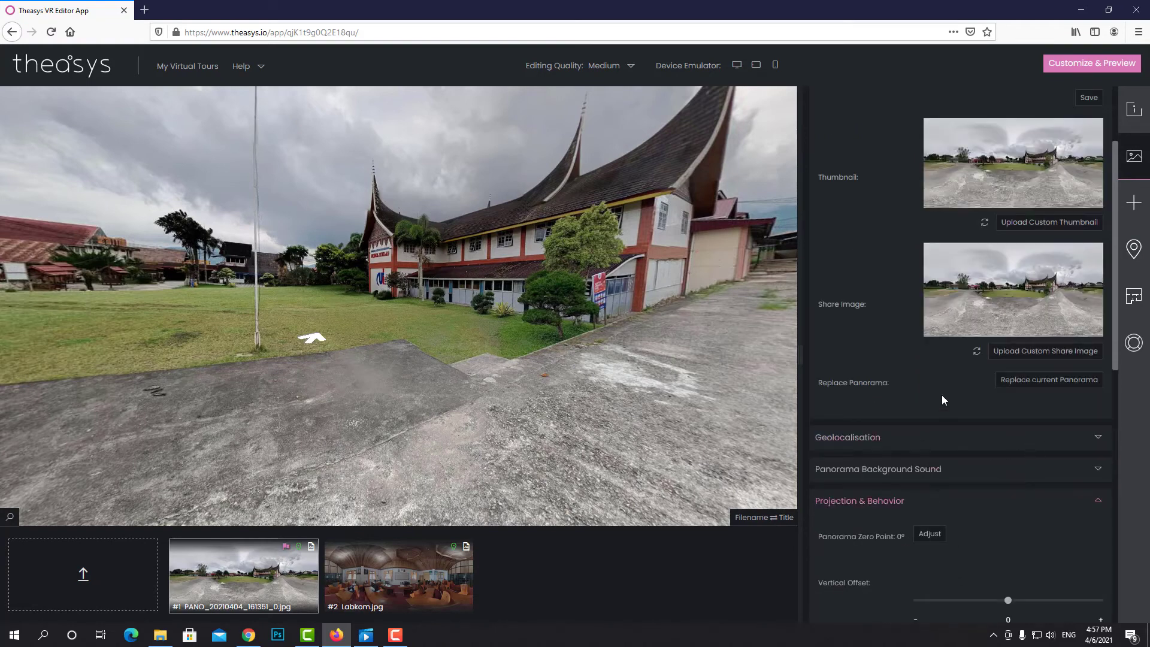
{"action": "scroll", "coordinate": [942, 394], "scroll_direction": "down", "scroll_amount": 4}
{"action": "mouse_move", "coordinate": [1003, 419]}
{"action": "scroll", "coordinate": [883, 429], "scroll_direction": "down", "scroll_amount": 6}
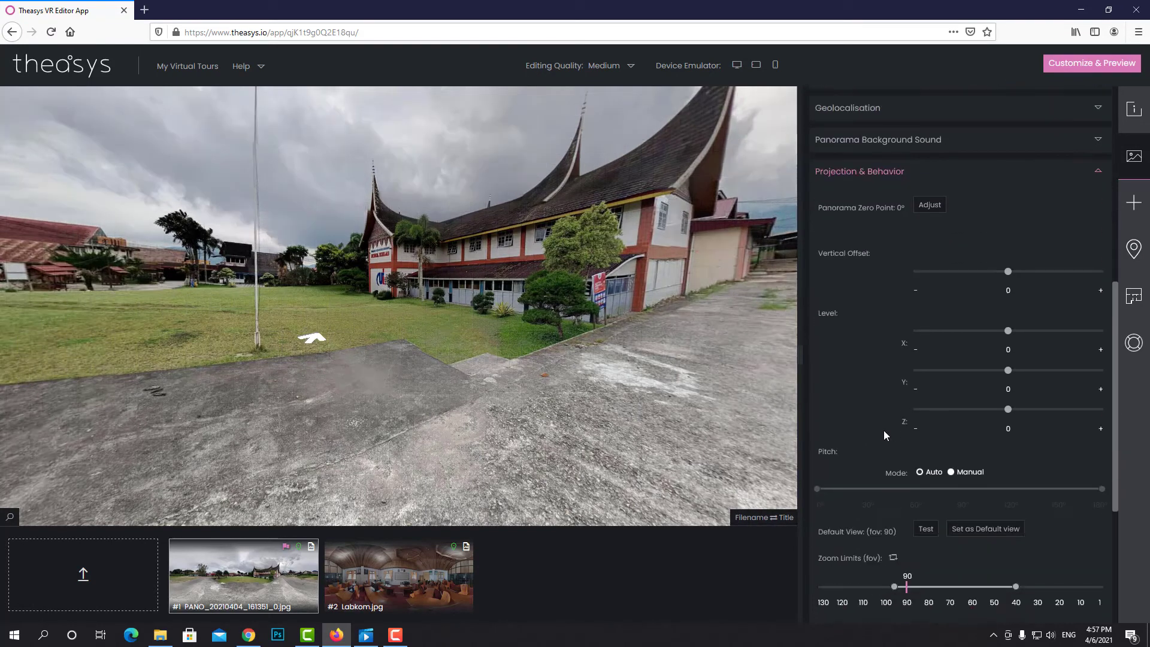
{"action": "scroll", "coordinate": [910, 428], "scroll_direction": "up", "scroll_amount": 11}
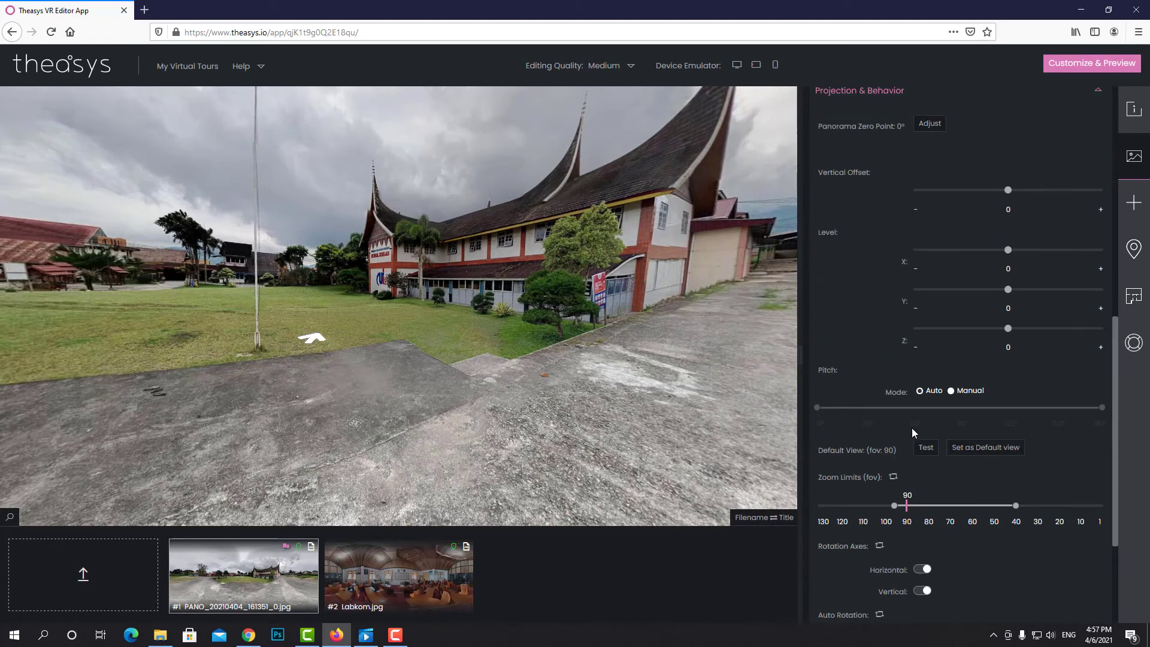
{"action": "left_click", "coordinate": [1131, 117]}
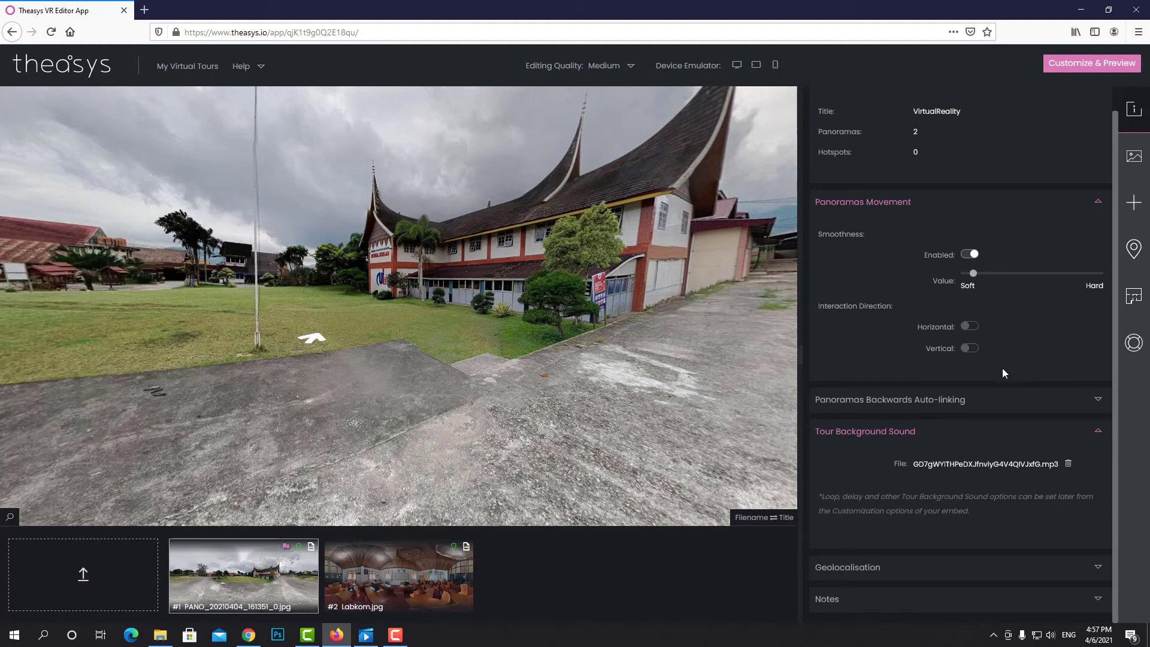
Collapse the tour info and panorama movement sections in Project Properties
{"action": "scroll", "coordinate": [1004, 372], "scroll_direction": "up", "scroll_amount": 1}
{"action": "scroll", "coordinate": [1030, 351], "scroll_direction": "down", "scroll_amount": 1}
{"action": "scroll", "coordinate": [1025, 336], "scroll_direction": "up", "scroll_amount": 1}
{"action": "left_click", "coordinate": [1099, 106]}
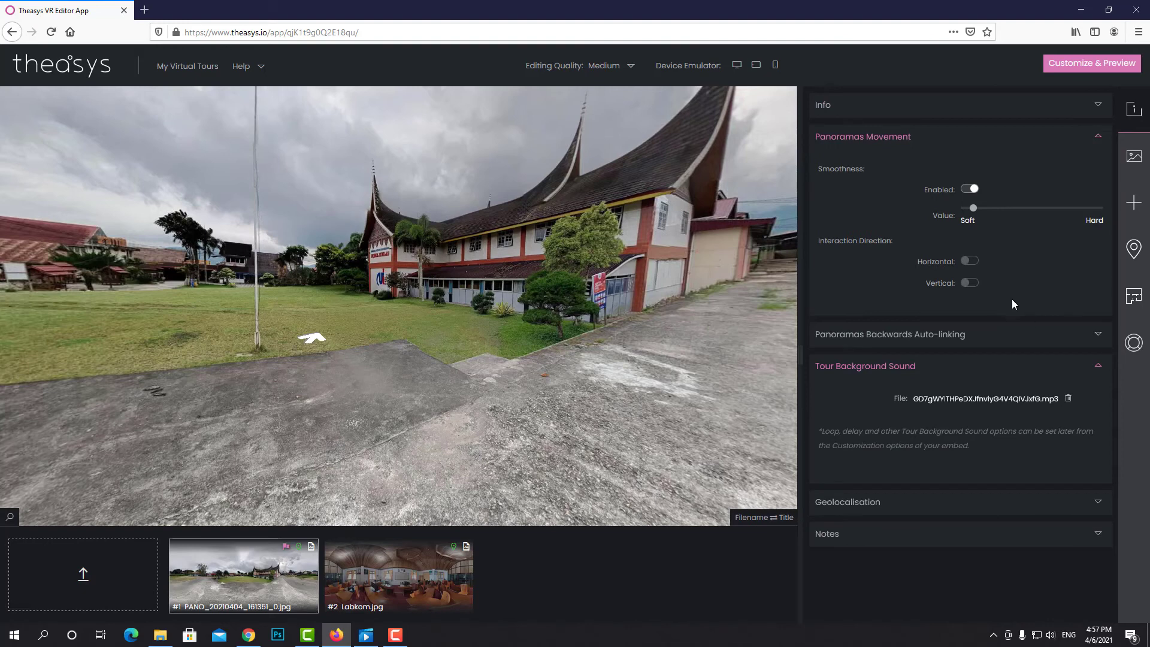
{"action": "left_click", "coordinate": [1097, 136]}
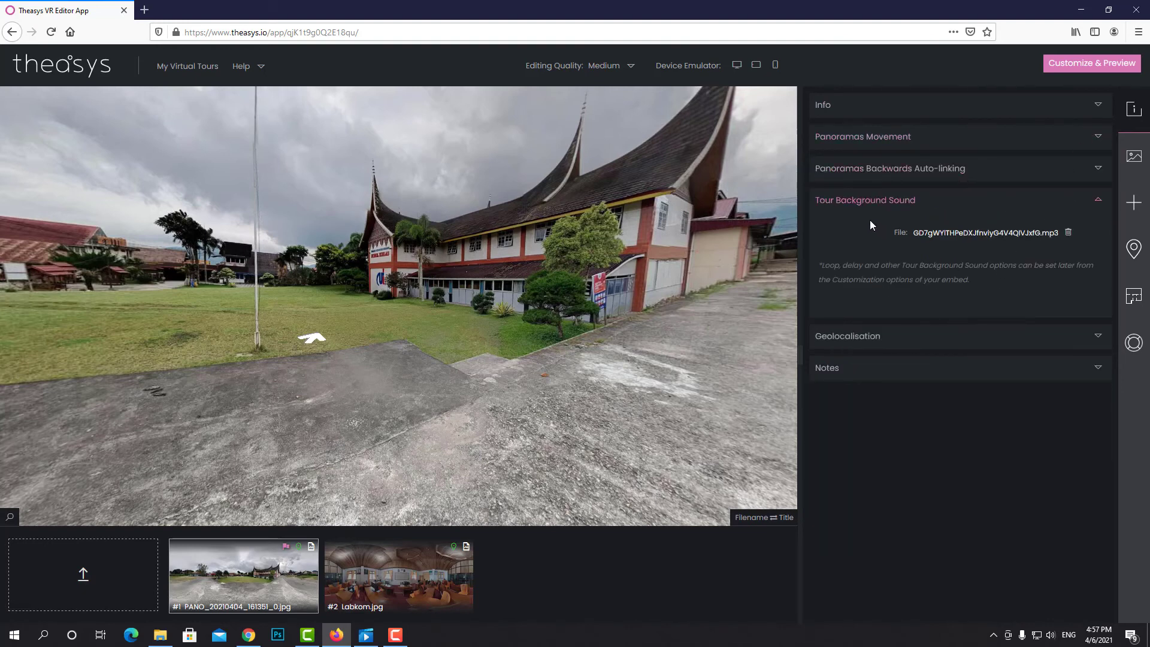
Run Panoramas Backwards Auto-linking to create 1 return link and dismiss the success message
{"action": "left_click", "coordinate": [951, 171]}
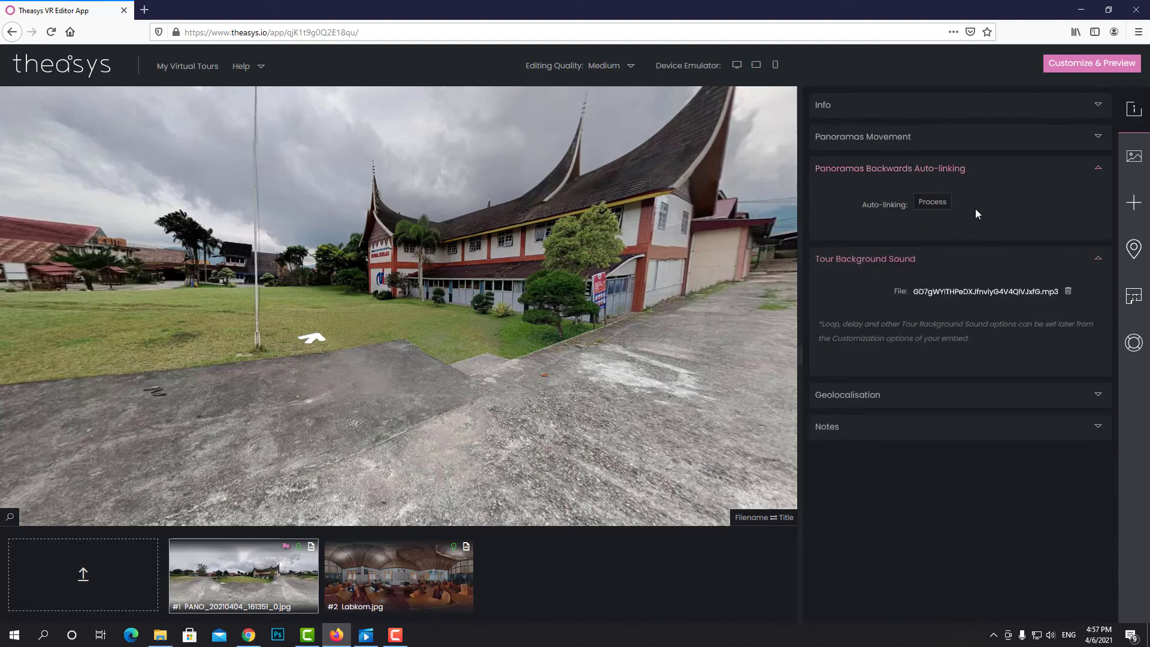
{"action": "left_click", "coordinate": [932, 202]}
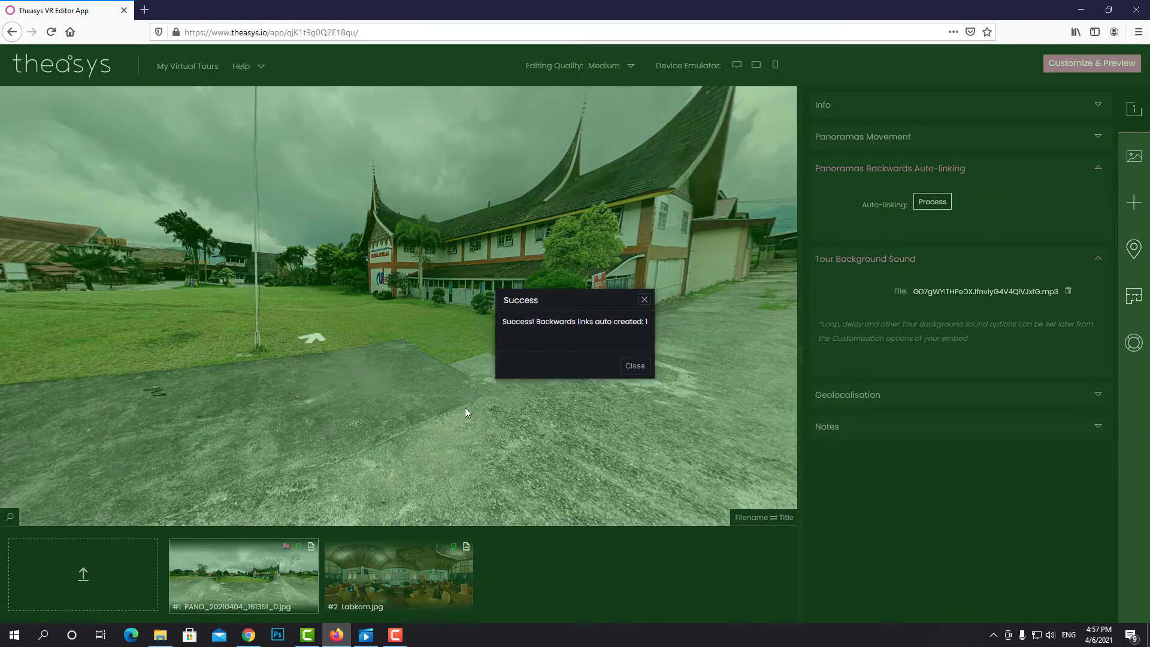
{"action": "left_click", "coordinate": [634, 366]}
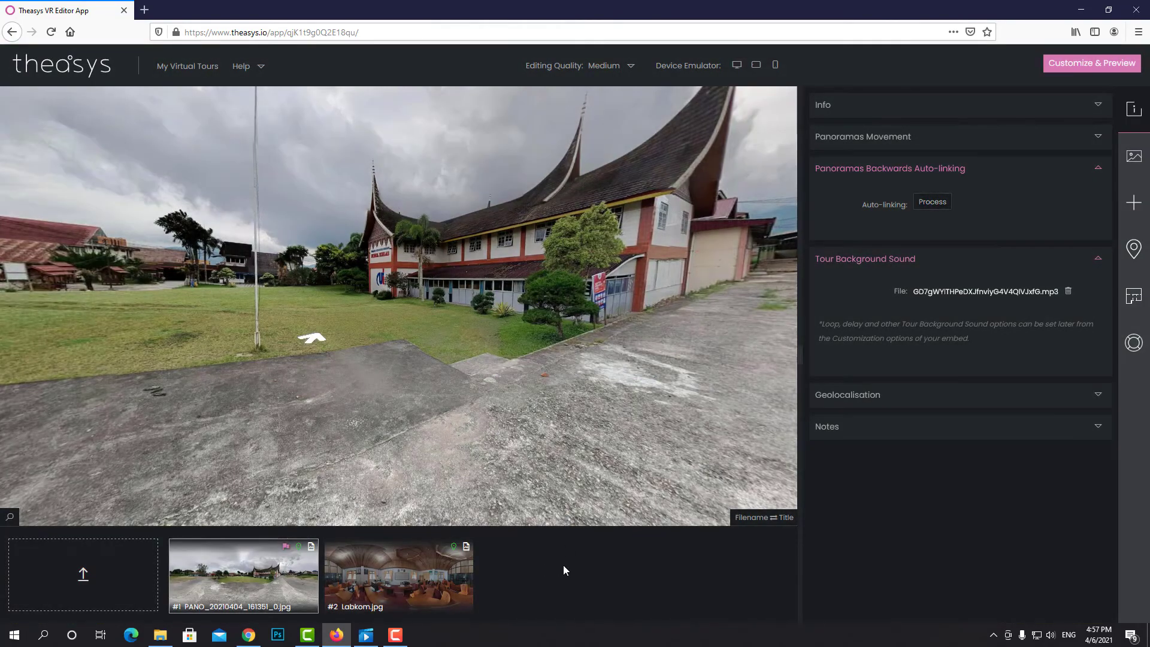
Show the Labkom.jpg panorama and check that its arrow hotspot targets the outdoor panorama
{"action": "left_click", "coordinate": [411, 581]}
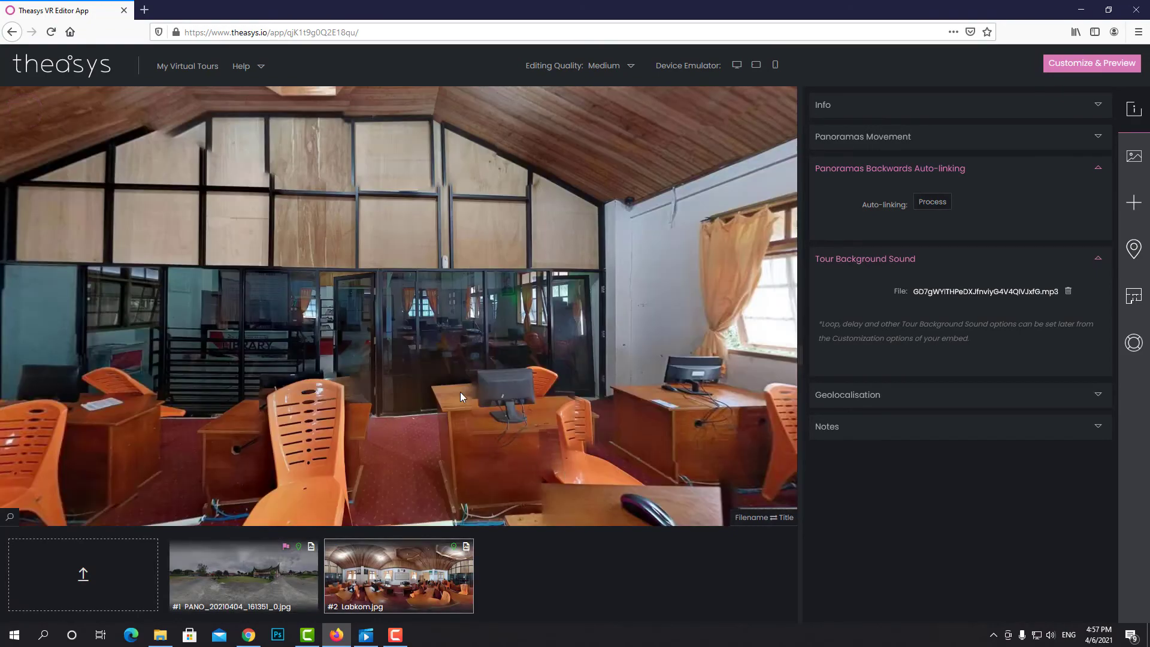
{"action": "left_click_drag", "start_coordinate": [268, 334], "coordinate": [580, 326]}
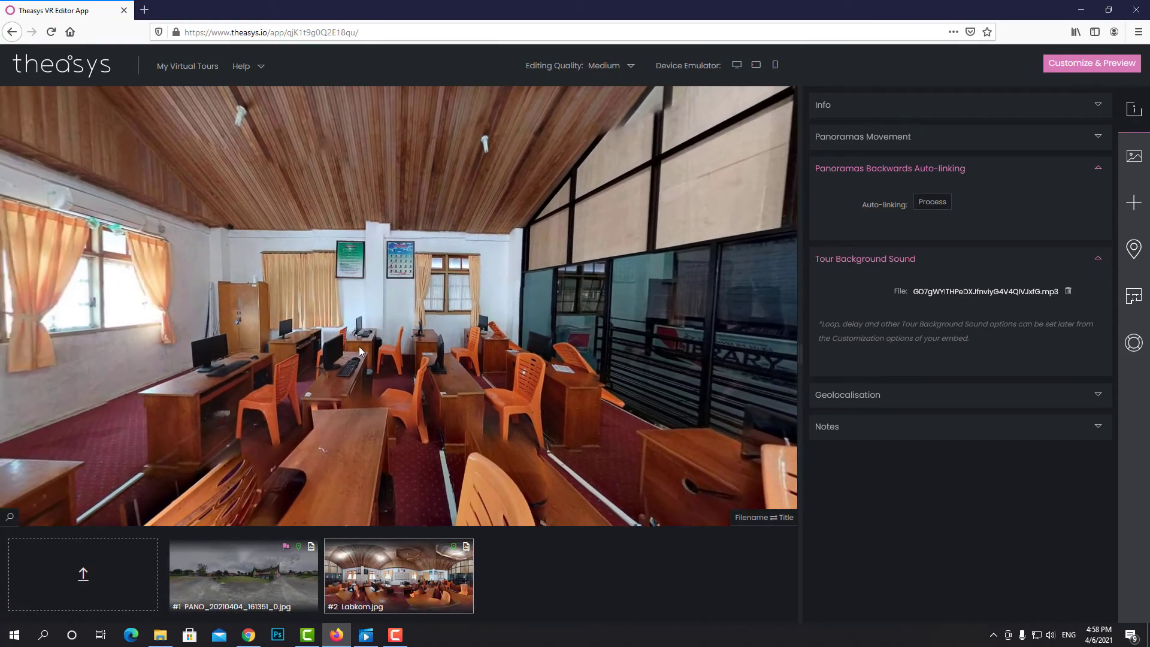
{"action": "left_click_drag", "start_coordinate": [358, 346], "coordinate": [546, 382]}
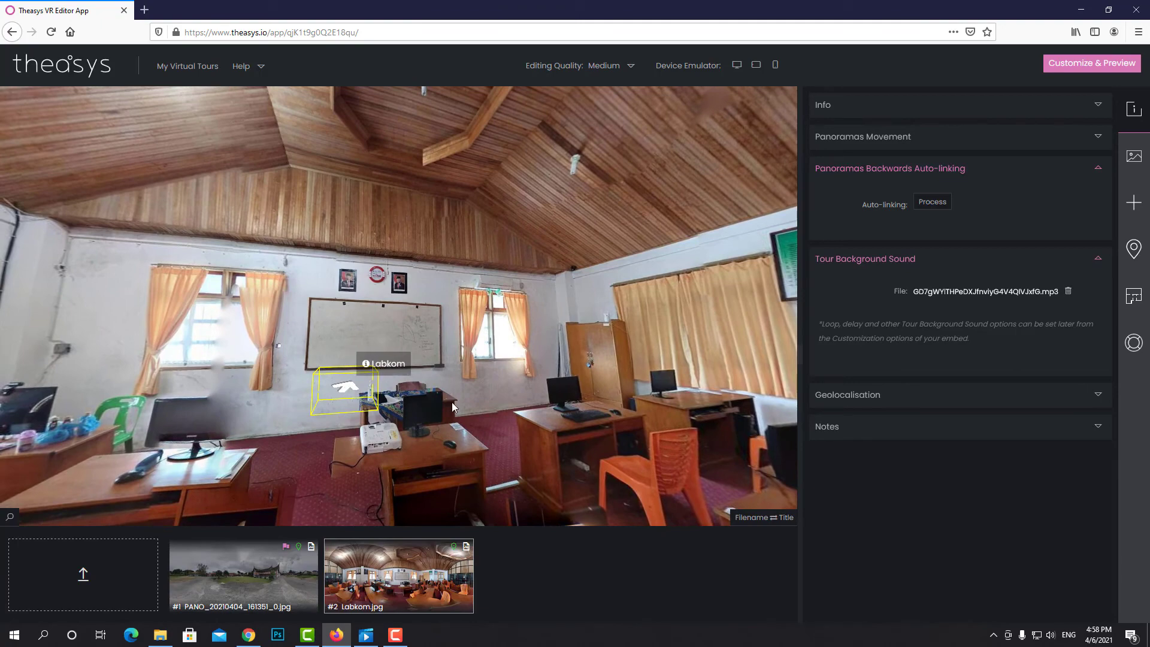
{"action": "left_click", "coordinate": [341, 390]}
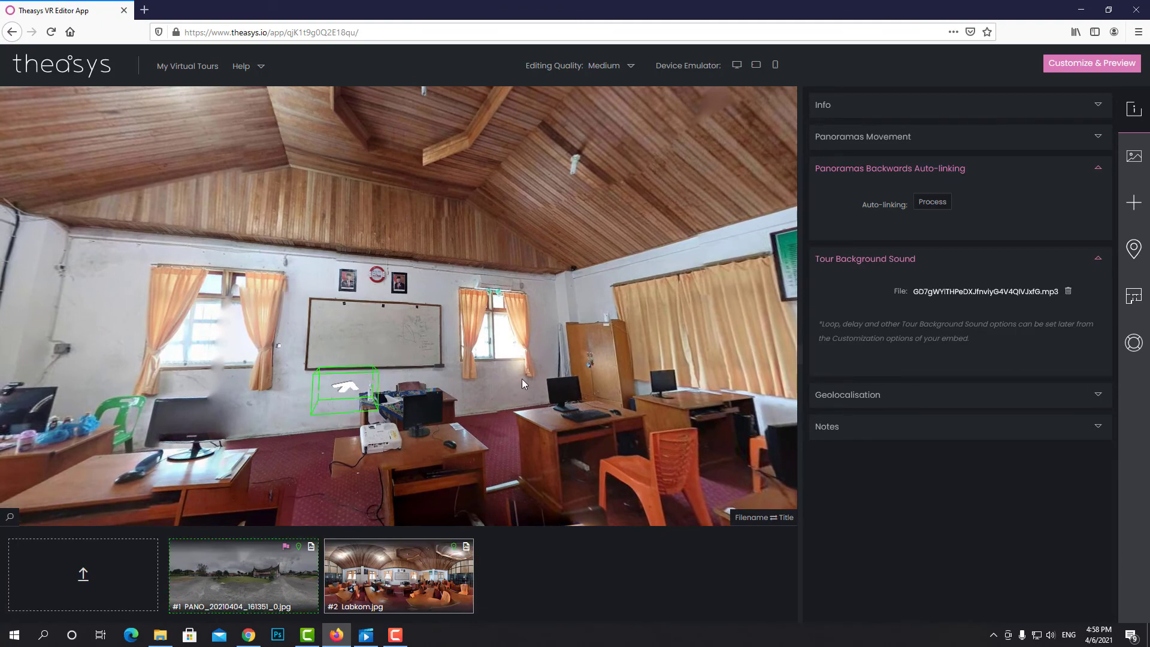
{"action": "left_click_drag", "start_coordinate": [465, 393], "coordinate": [514, 375]}
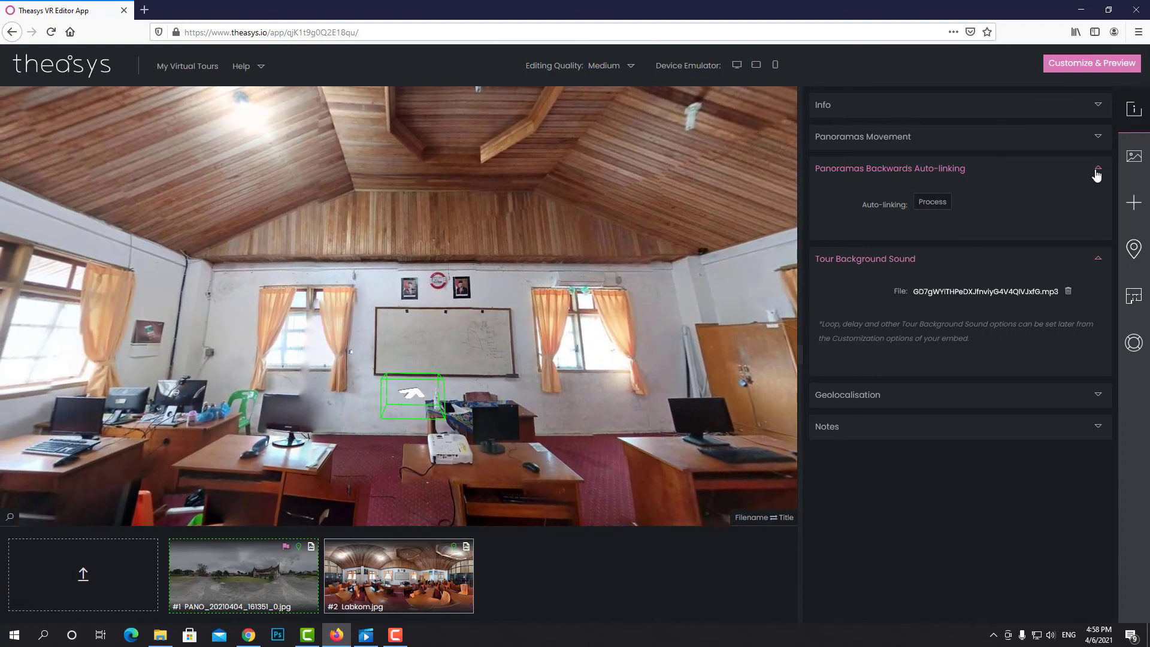
Collapse the Auto-linking section and reload Labkom, turning the view to centre the whiteboard
{"action": "left_click", "coordinate": [1097, 170]}
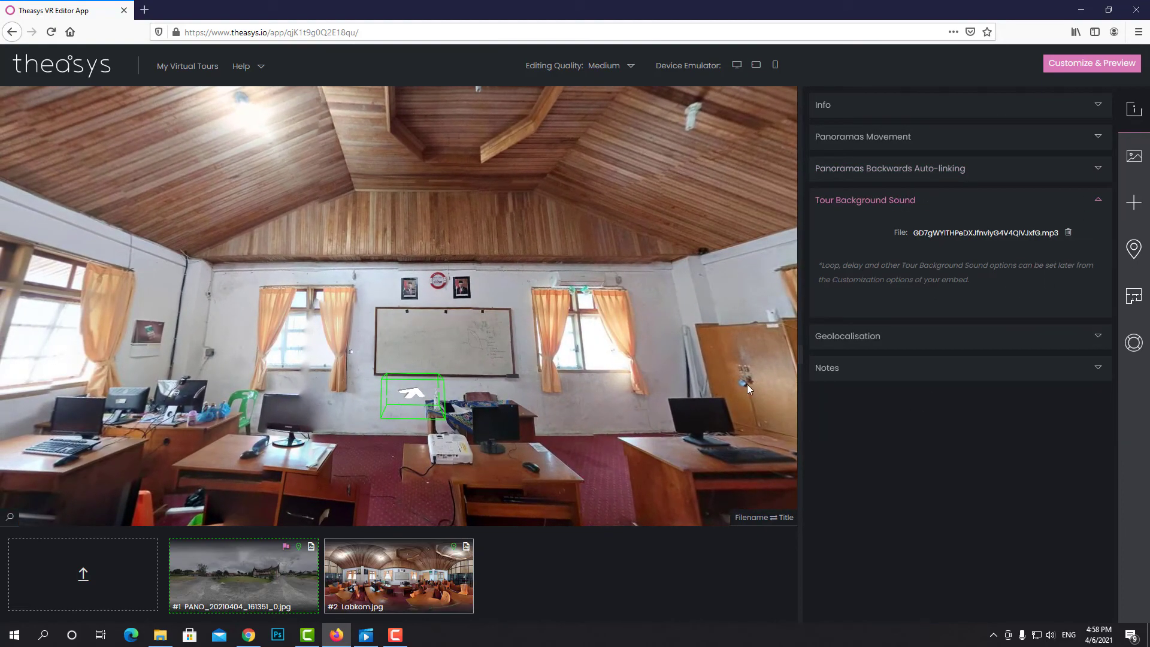
{"action": "left_click", "coordinate": [403, 570]}
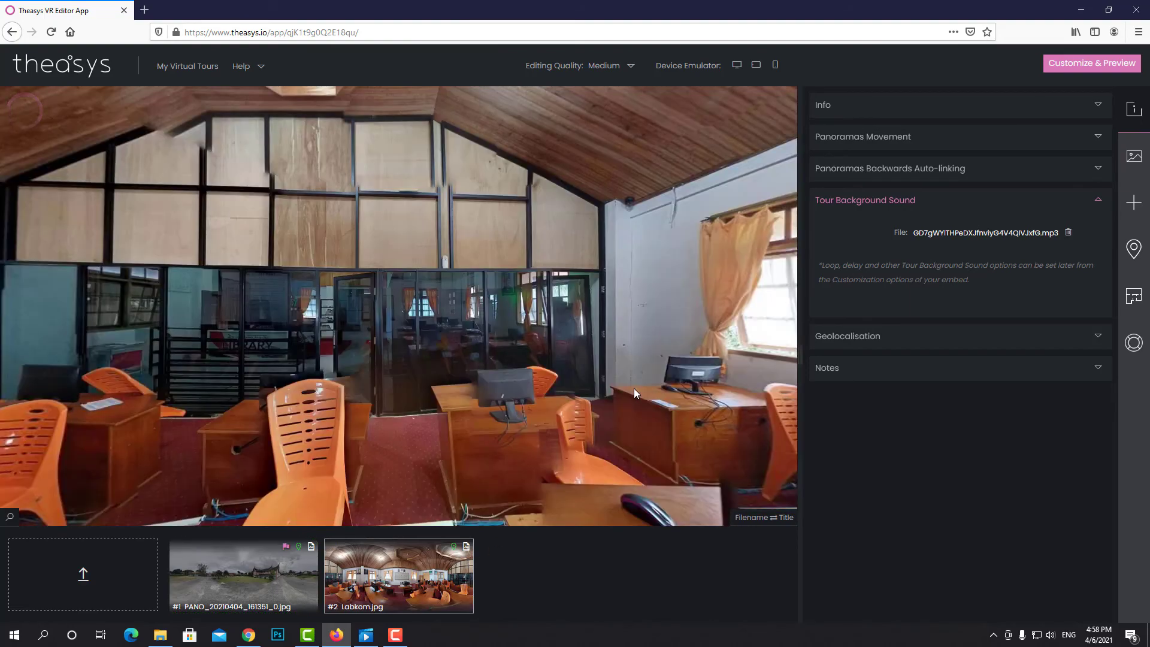
{"action": "left_click_drag", "start_coordinate": [503, 341], "coordinate": [676, 341]}
{"action": "left_click_drag", "start_coordinate": [404, 353], "coordinate": [635, 348]}
{"action": "left_click_drag", "start_coordinate": [392, 333], "coordinate": [465, 332]}
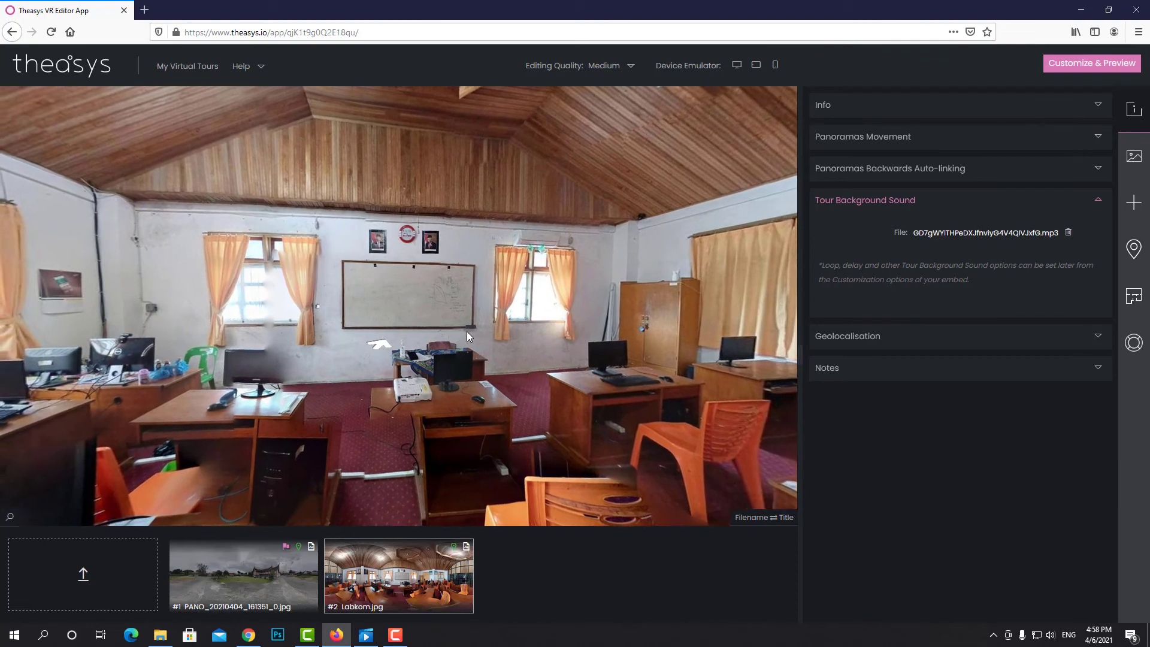
{"action": "scroll", "coordinate": [434, 332], "scroll_direction": "up", "scroll_amount": 1}
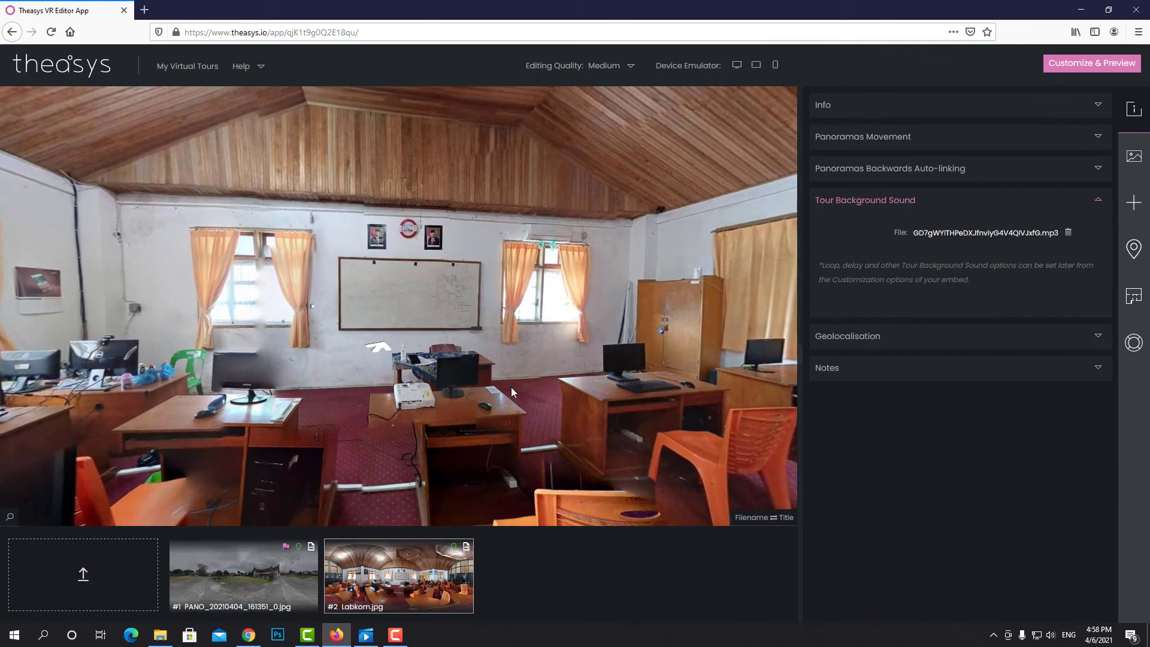
{"action": "left_click_drag", "start_coordinate": [511, 387], "coordinate": [465, 383]}
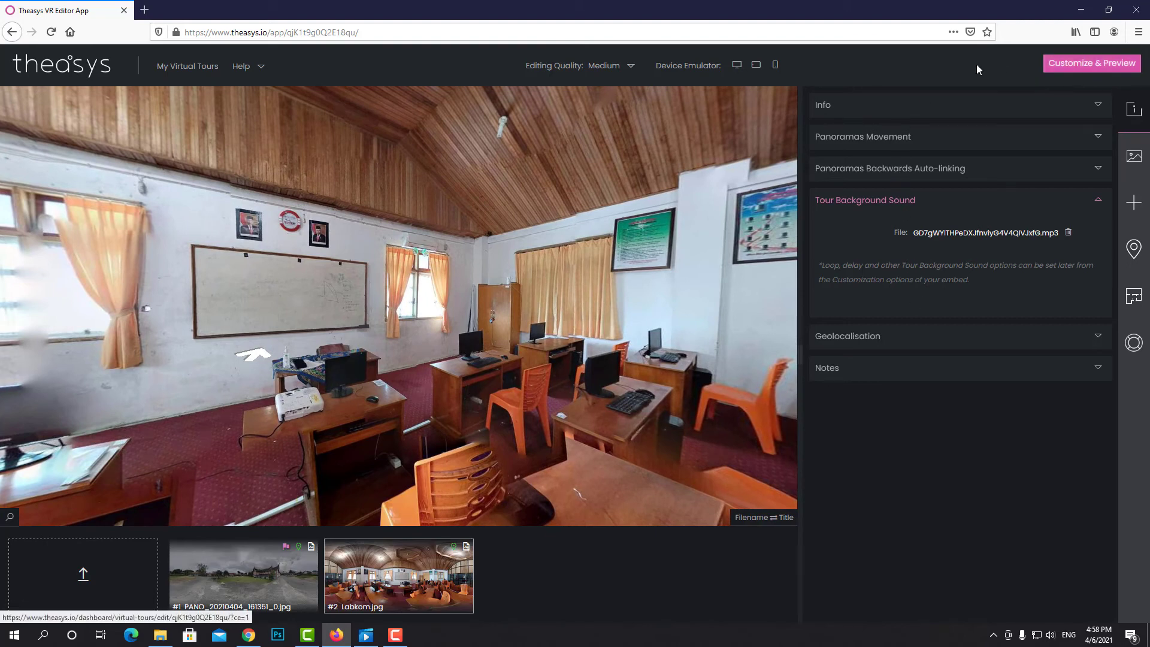
Open Customize & Preview and scroll to the VirtualReality embed under Customize & Embed
{"action": "left_click", "coordinate": [1097, 69]}
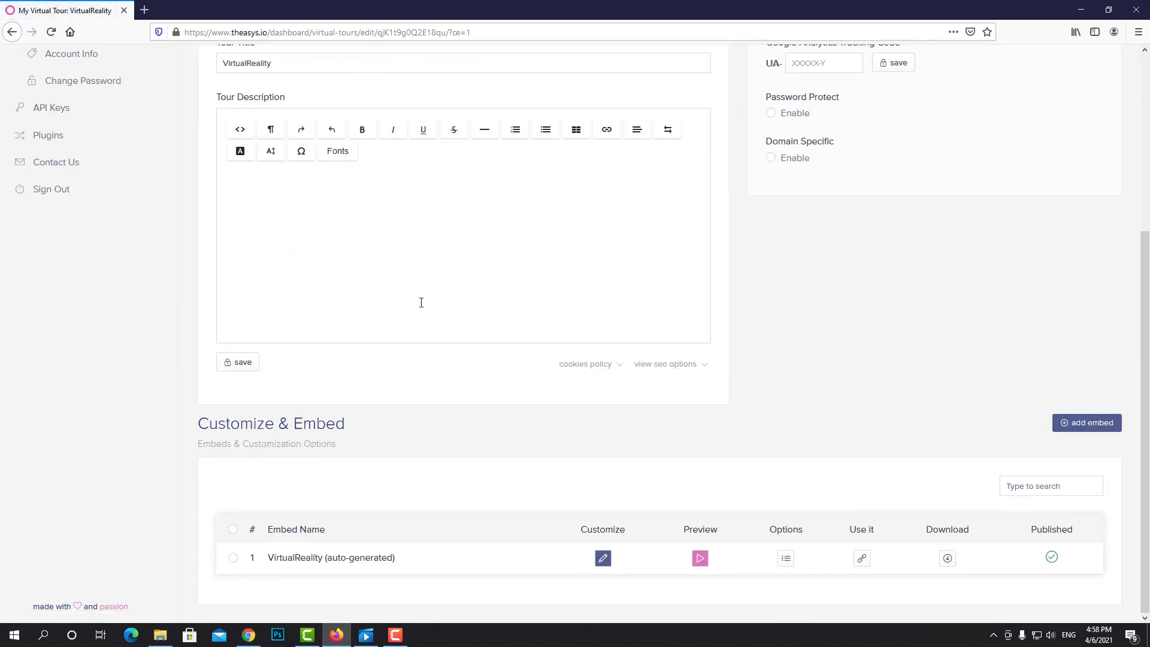
{"action": "scroll", "coordinate": [421, 302], "scroll_direction": "up", "scroll_amount": 4}
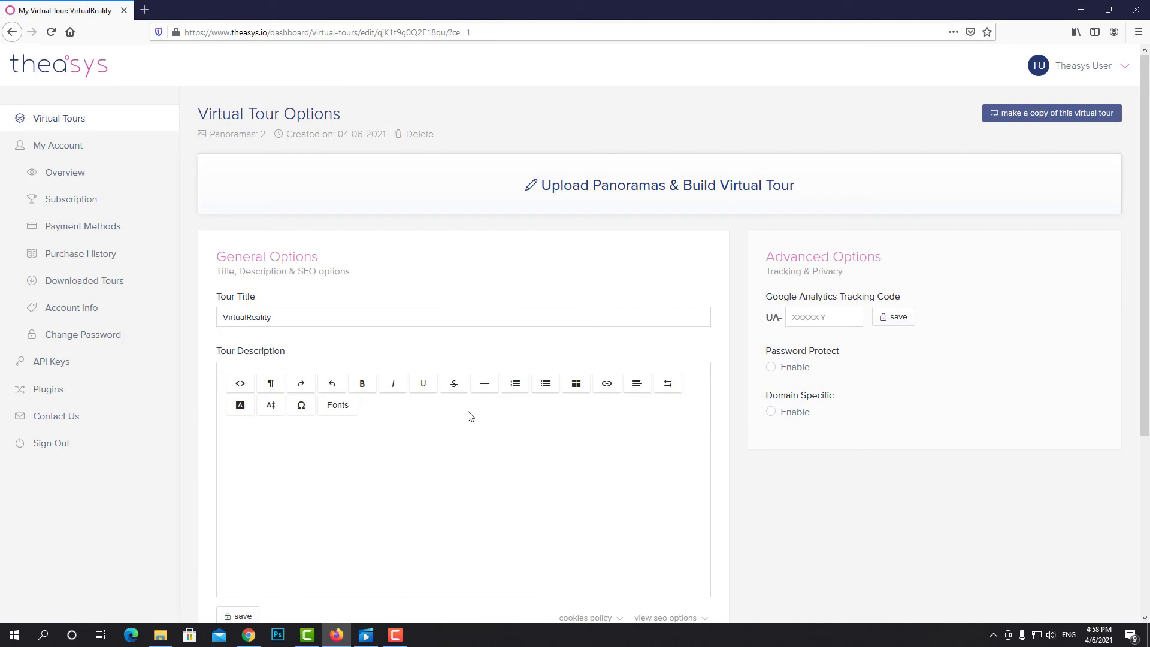
{"action": "scroll", "coordinate": [517, 427], "scroll_direction": "down", "scroll_amount": 4}
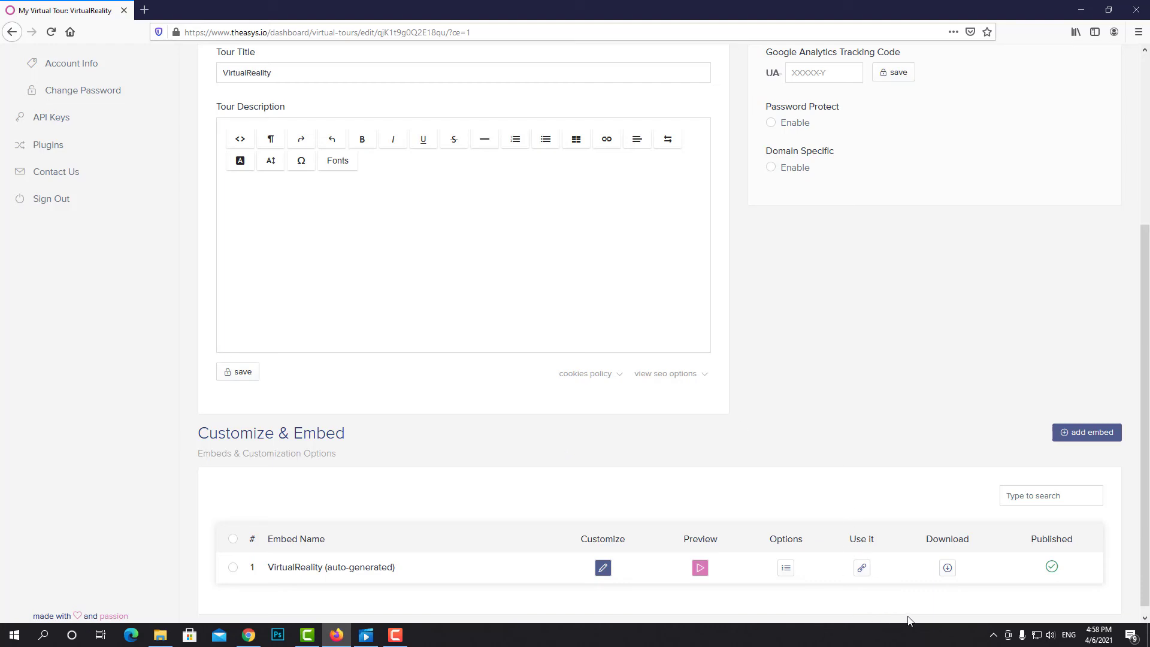
{"action": "left_click", "coordinate": [861, 571]}
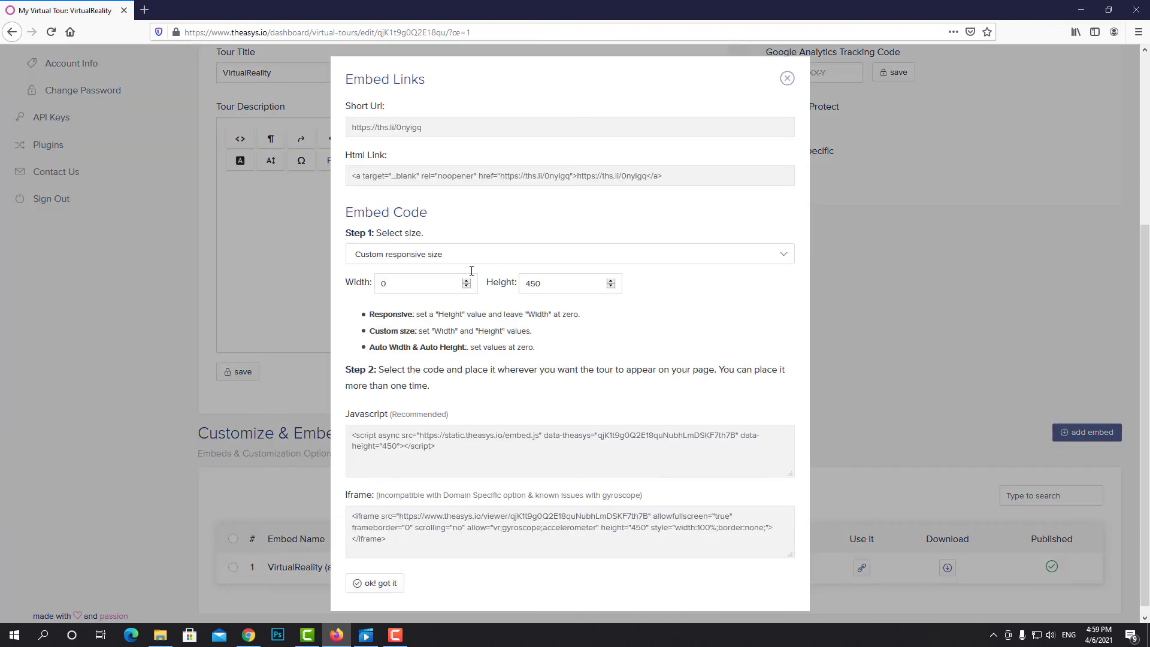
{"action": "left_click", "coordinate": [459, 127]}
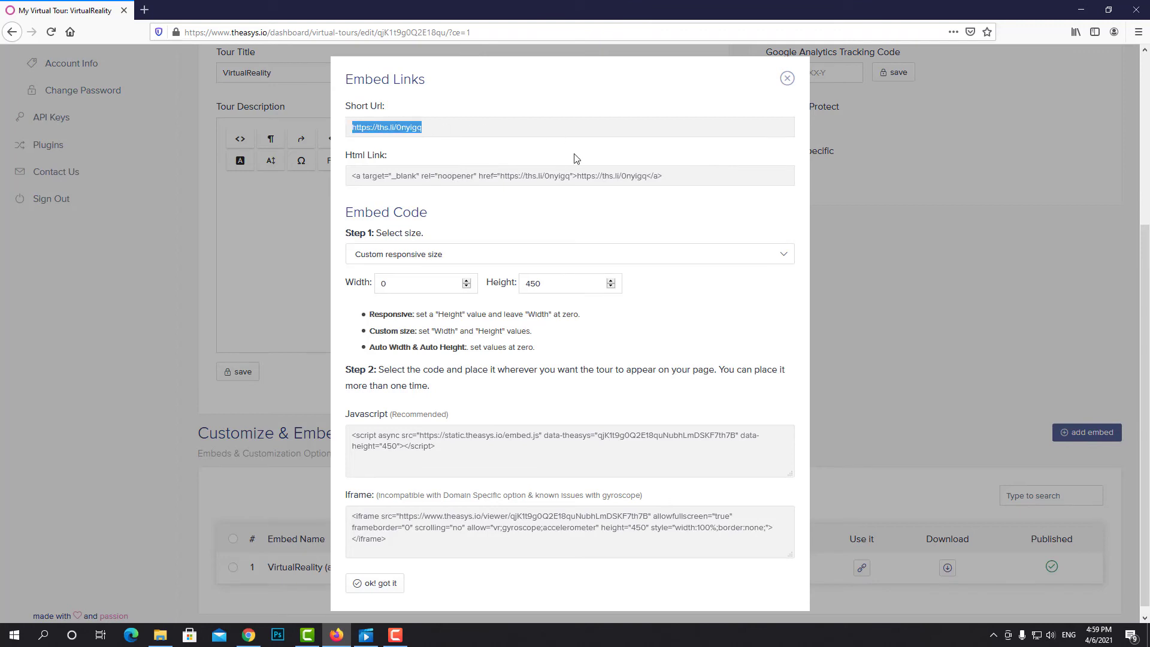
{"action": "right_click", "coordinate": [397, 127]}
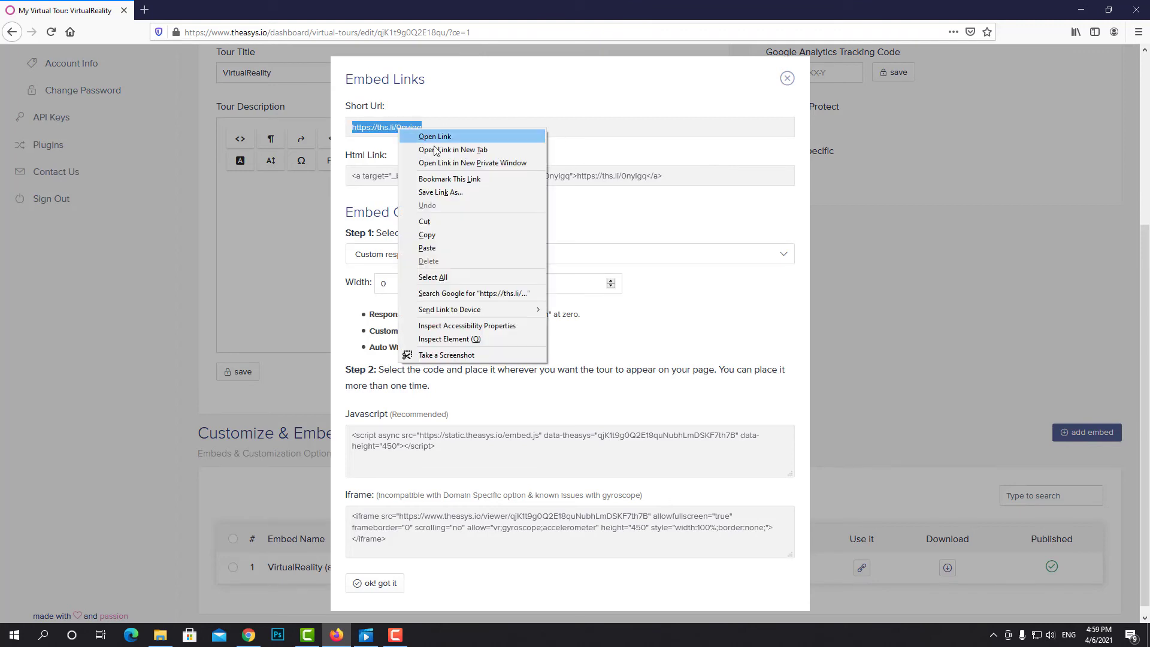
{"action": "left_click", "coordinate": [439, 238]}
{"action": "left_click", "coordinate": [144, 10]}
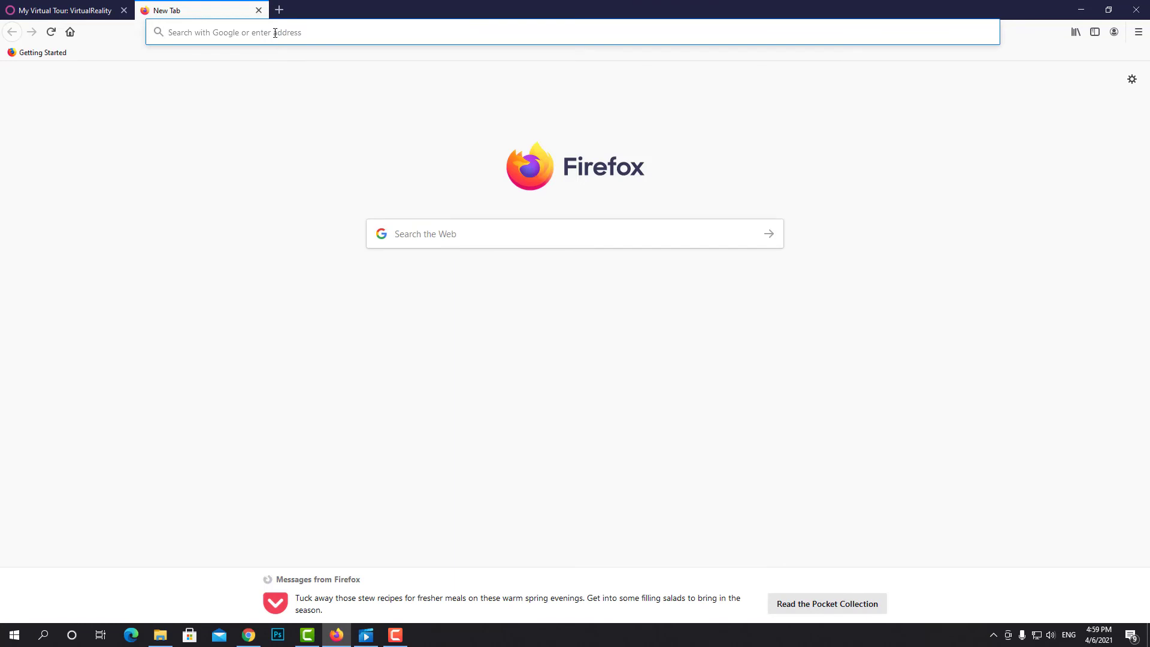
{"action": "right_click", "coordinate": [275, 32]}
{"action": "left_click", "coordinate": [317, 95]}
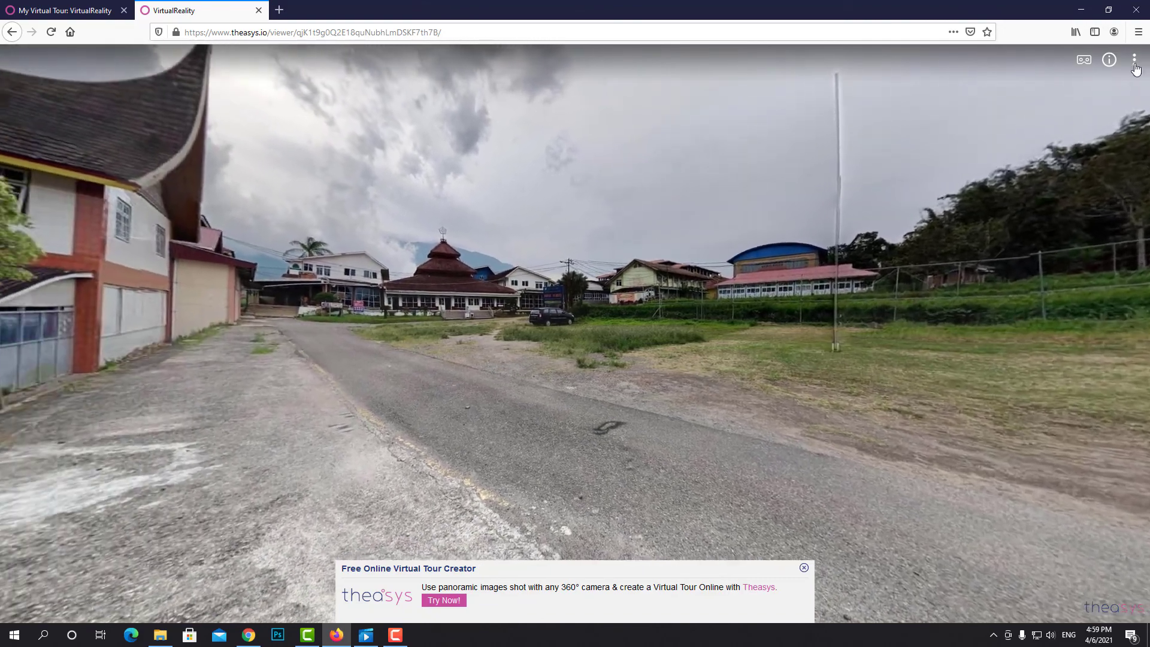
{"action": "left_click", "coordinate": [1134, 59]}
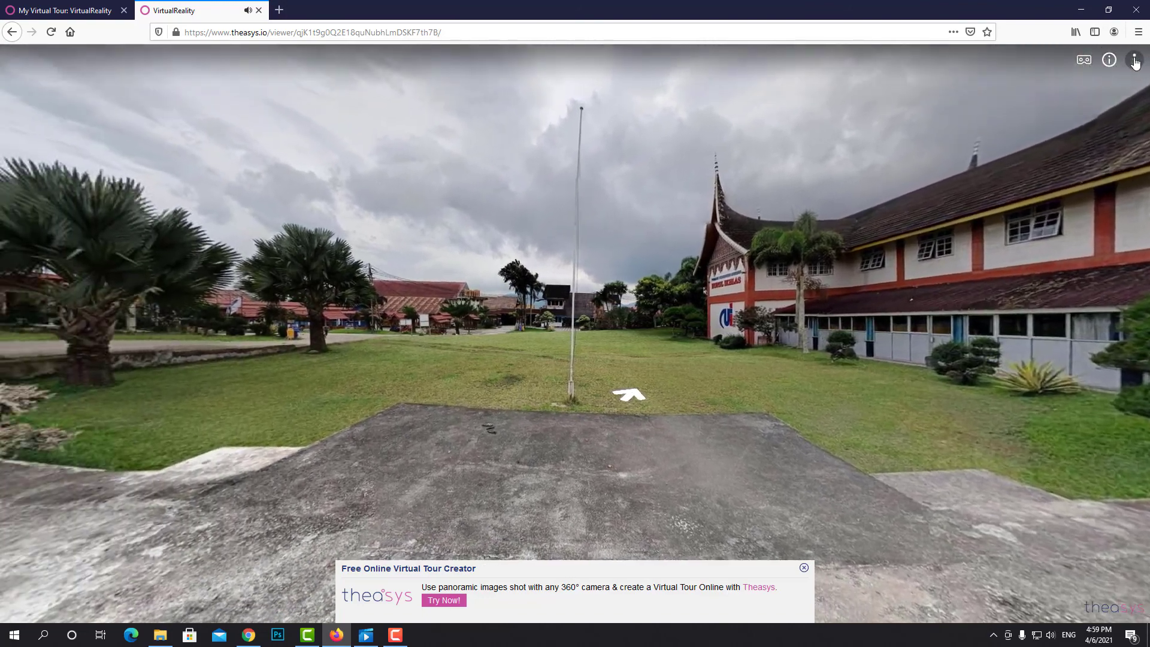
{"action": "left_click", "coordinate": [1134, 59]}
{"action": "left_click", "coordinate": [1086, 167]}
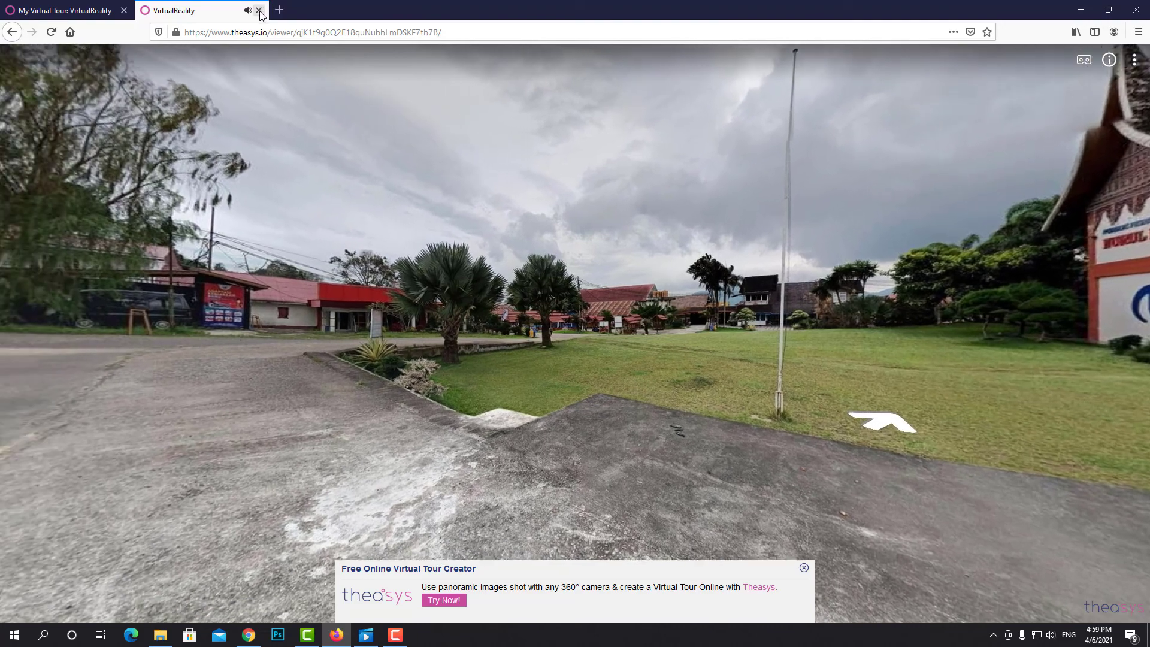
{"action": "left_click", "coordinate": [259, 10]}
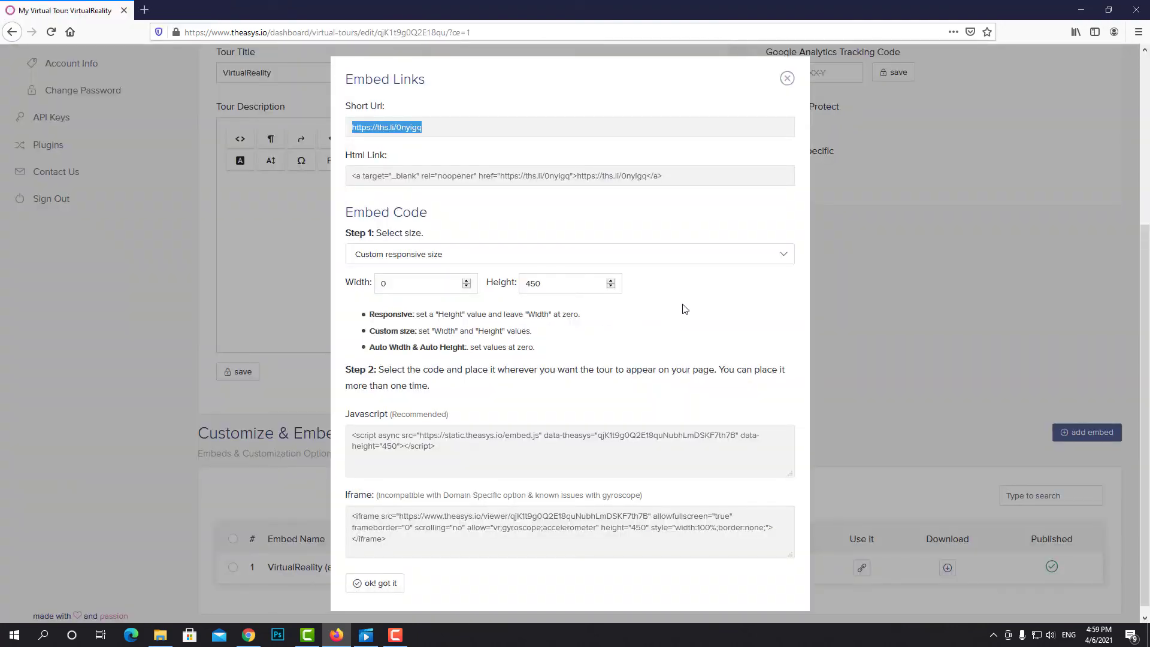
Close the Embed Links dialog and scroll back to the top of the Virtual Tour Options page
{"action": "scroll", "coordinate": [685, 309], "scroll_direction": "down", "scroll_amount": 1}
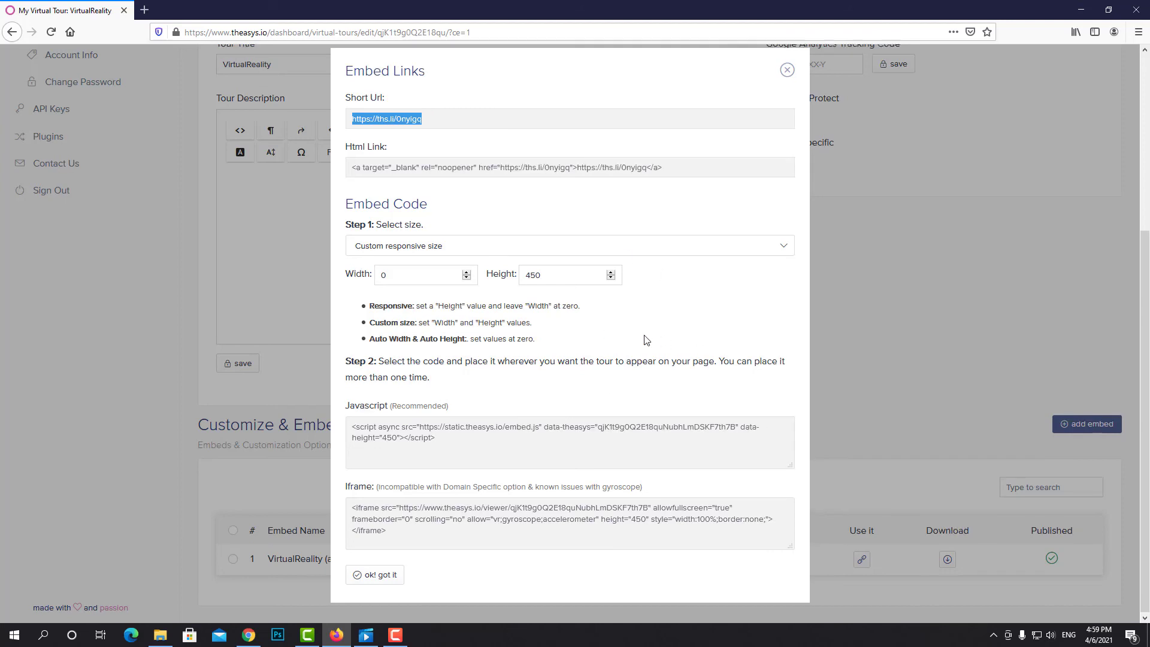
{"action": "scroll", "coordinate": [641, 335], "scroll_direction": "up", "scroll_amount": 4}
{"action": "scroll", "coordinate": [636, 345], "scroll_direction": "down", "scroll_amount": 4}
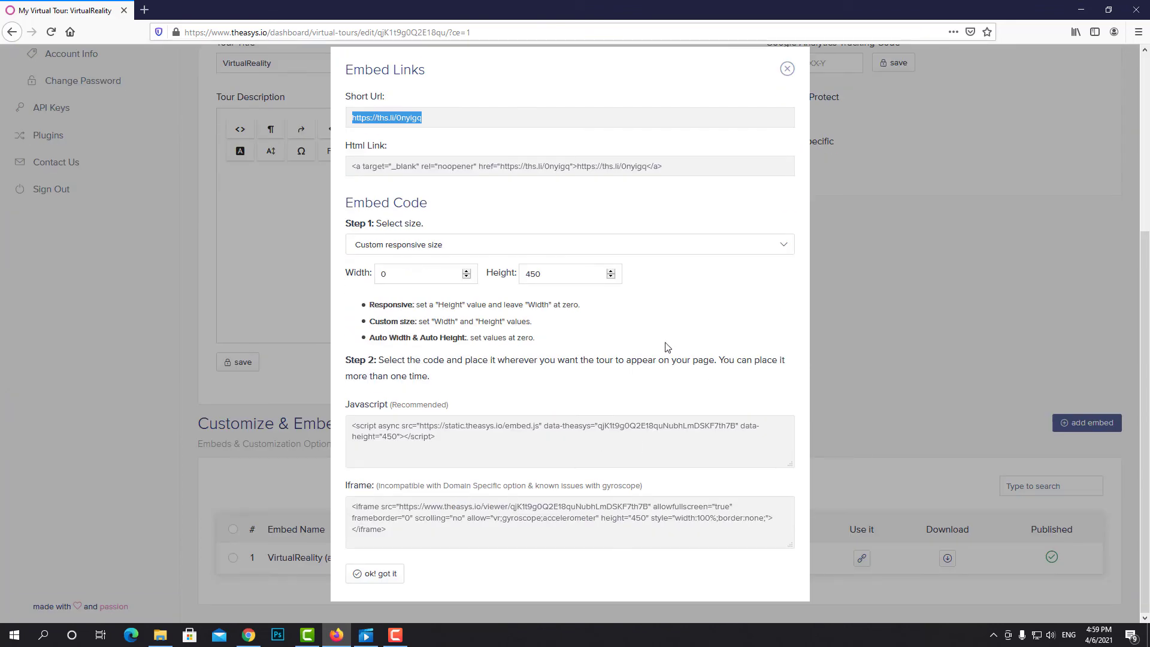
{"action": "left_click", "coordinate": [786, 69]}
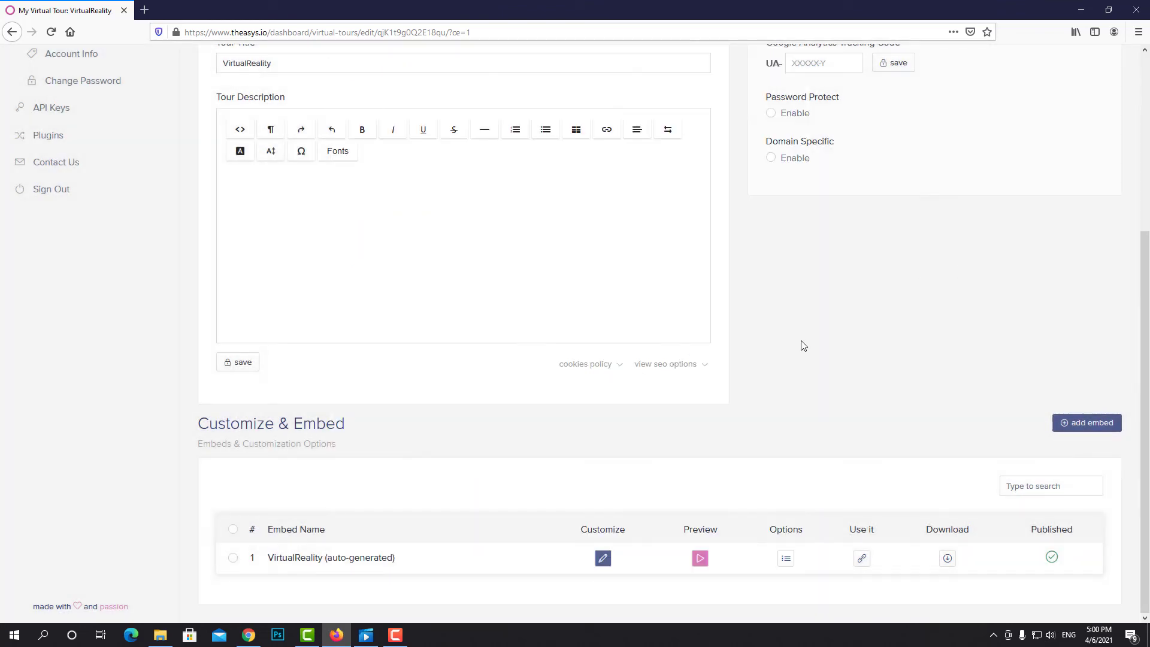
{"action": "scroll", "coordinate": [802, 343], "scroll_direction": "up", "scroll_amount": 4}
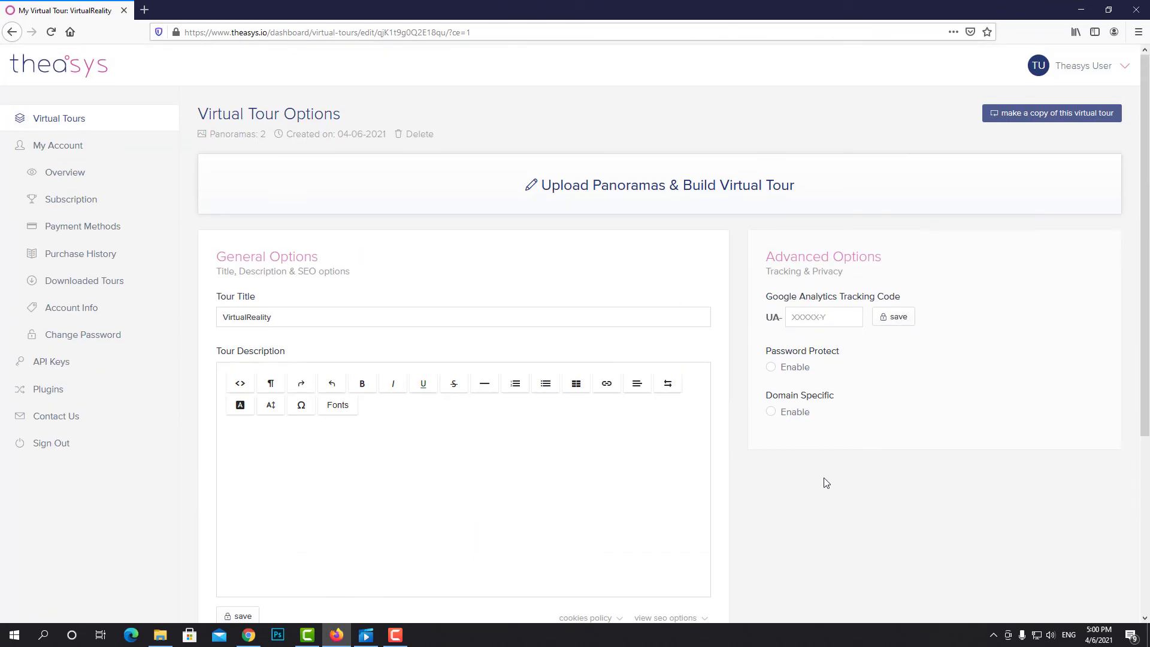